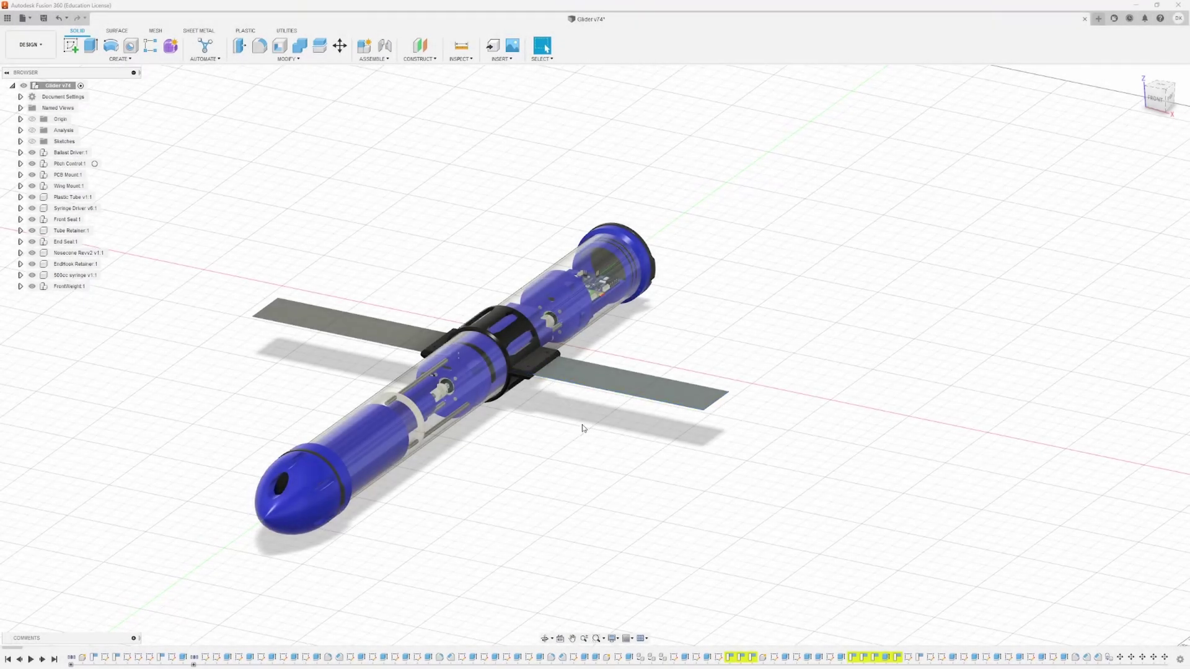
# - Examine the complete glider assembly and its nosecone from several angles
pyautogui.scroll(-2, 582, 426)
pyautogui.moveTo(522, 458); pyautogui.dragTo(650, 369, button='middle')
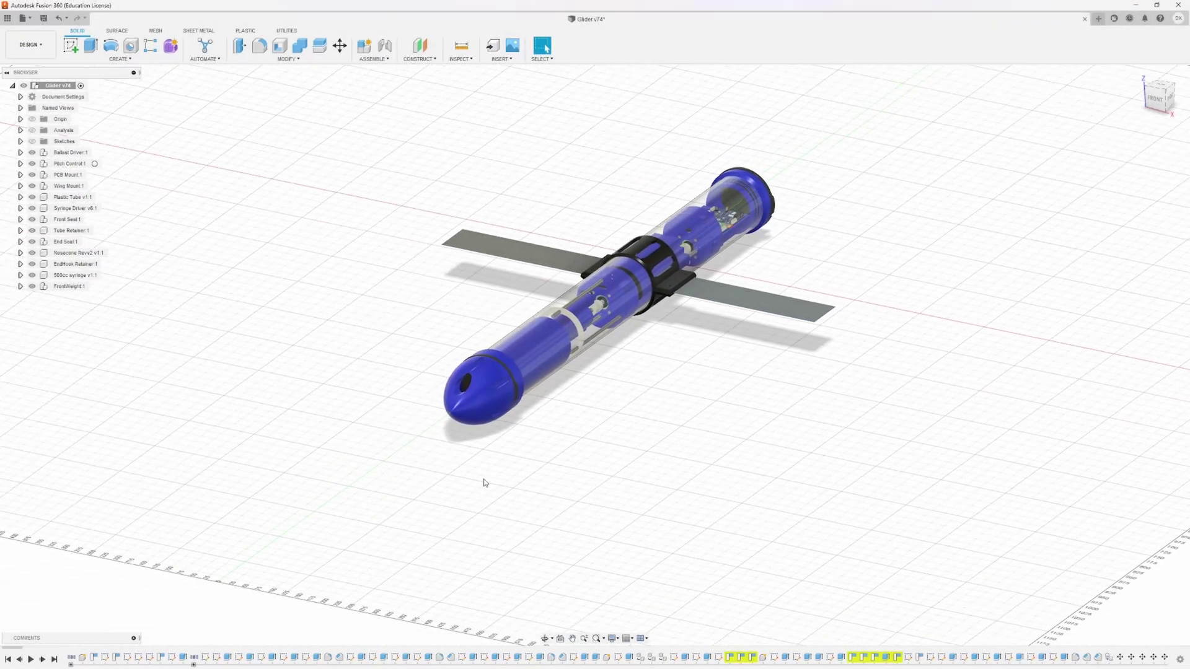
pyautogui.moveTo(495, 475); pyautogui.dragTo(544, 471, button='middle')
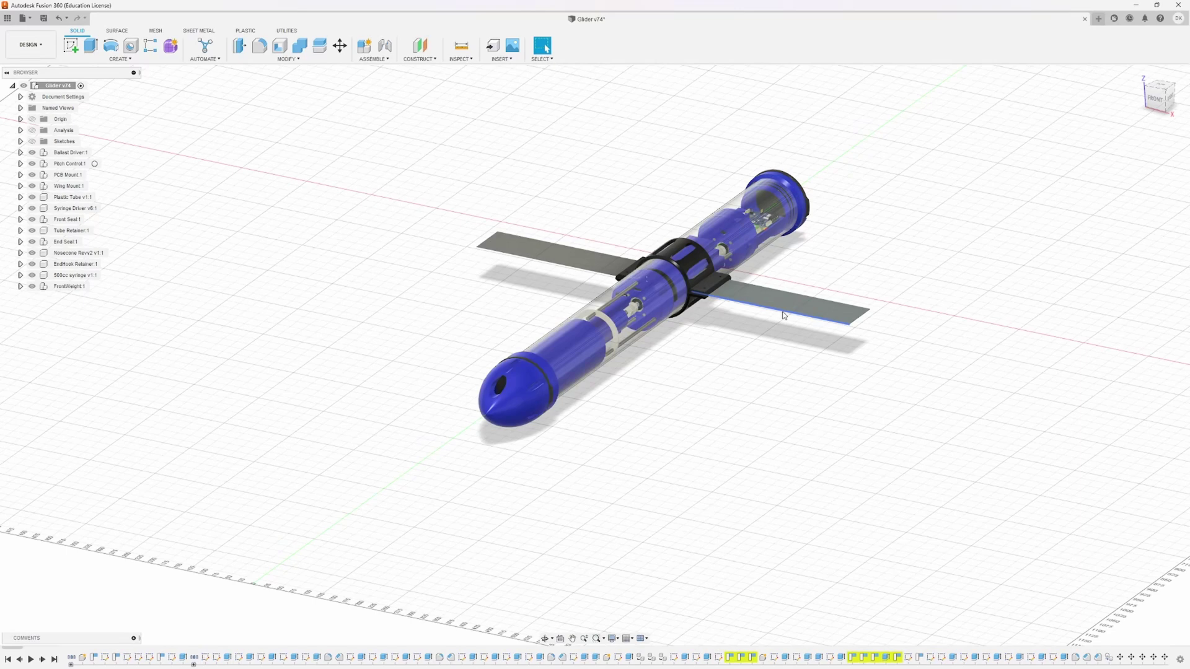
pyautogui.scroll(5, 550, 348)
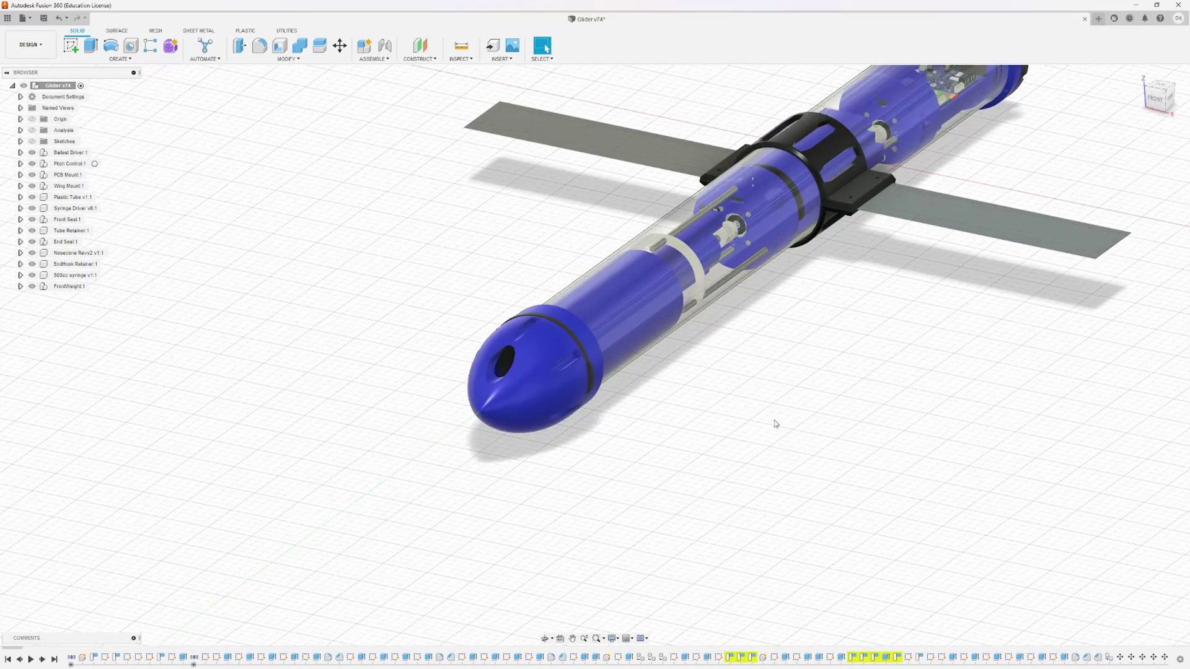
pyautogui.moveTo(775, 424); pyautogui.dragTo(532, 504, button='middle')
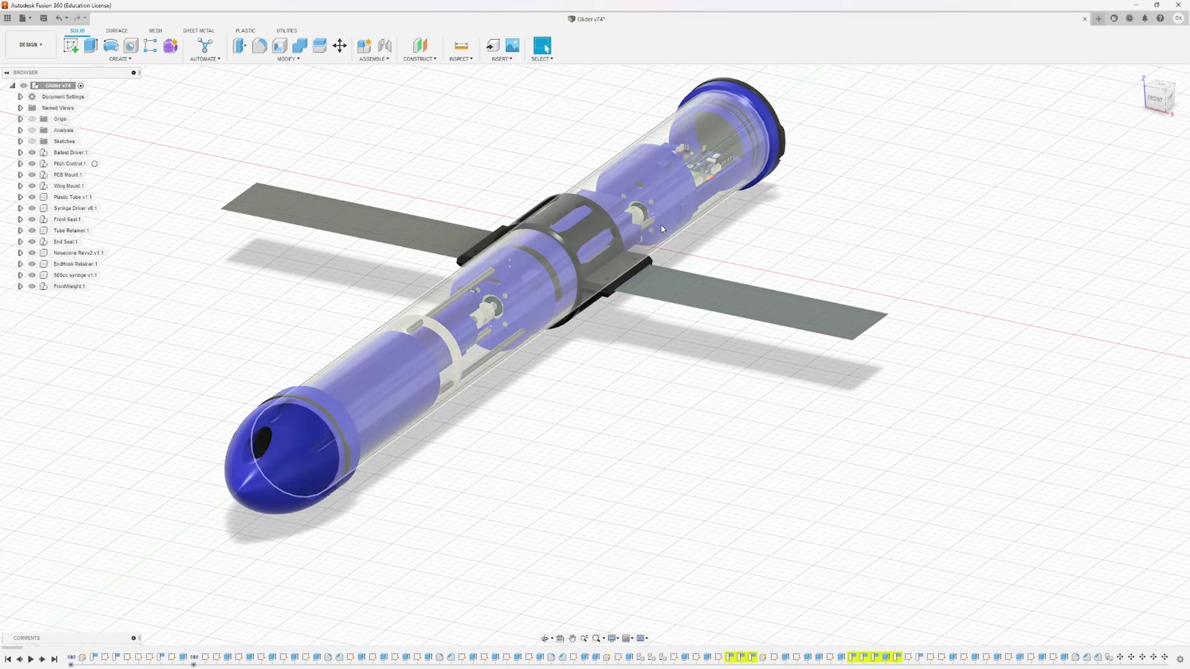
pyautogui.scroll(-2, 290, 438)
pyautogui.moveTo(291, 453); pyautogui.dragTo(449, 357, button='middle')
pyautogui.scroll(4, 448, 379)
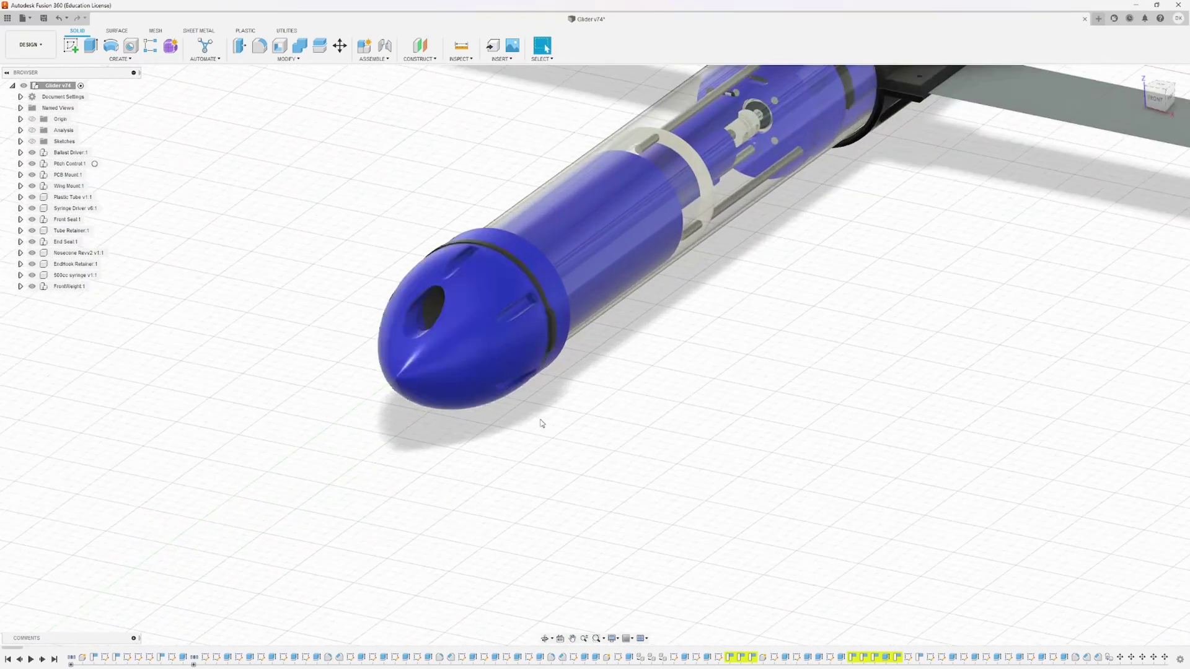
pyautogui.moveTo(541, 424); pyautogui.dragTo(650, 394, button='middle')
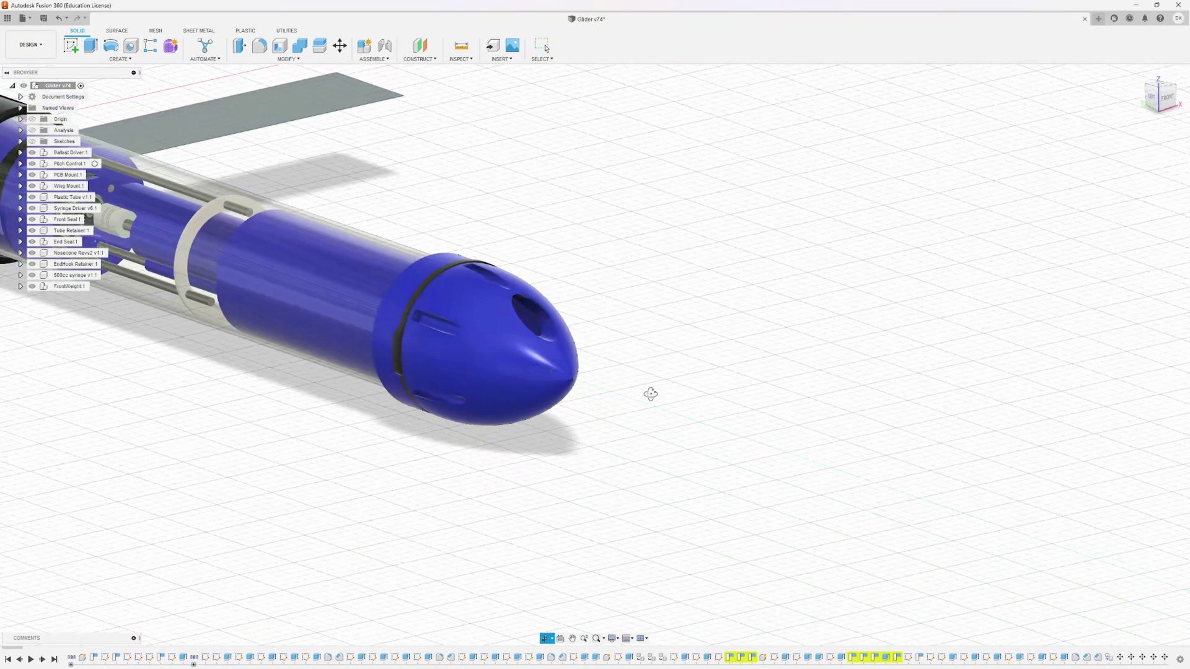
# - Hide the nosecone and front seal to inspect the parts behind them, and make both visible again
pyautogui.moveTo(398, 422); pyautogui.dragTo(541, 376, button='middle')
pyautogui.scroll(3, 568, 284)
pyautogui.click(638, 403)
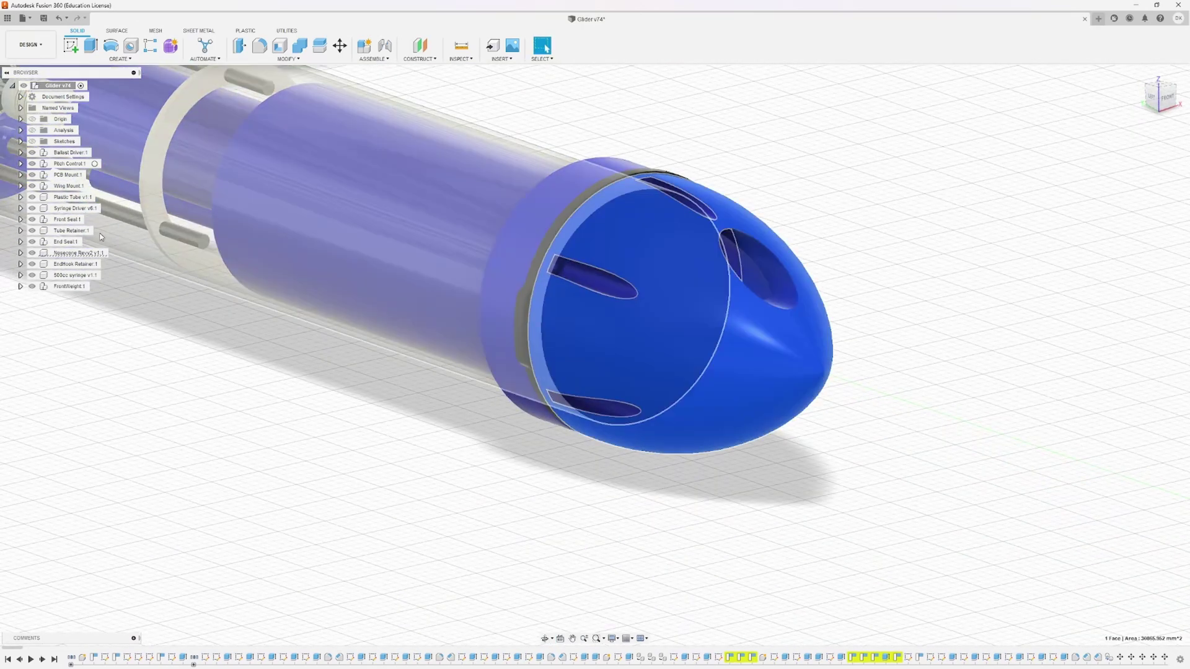
pyautogui.click(32, 253)
pyautogui.click(615, 438)
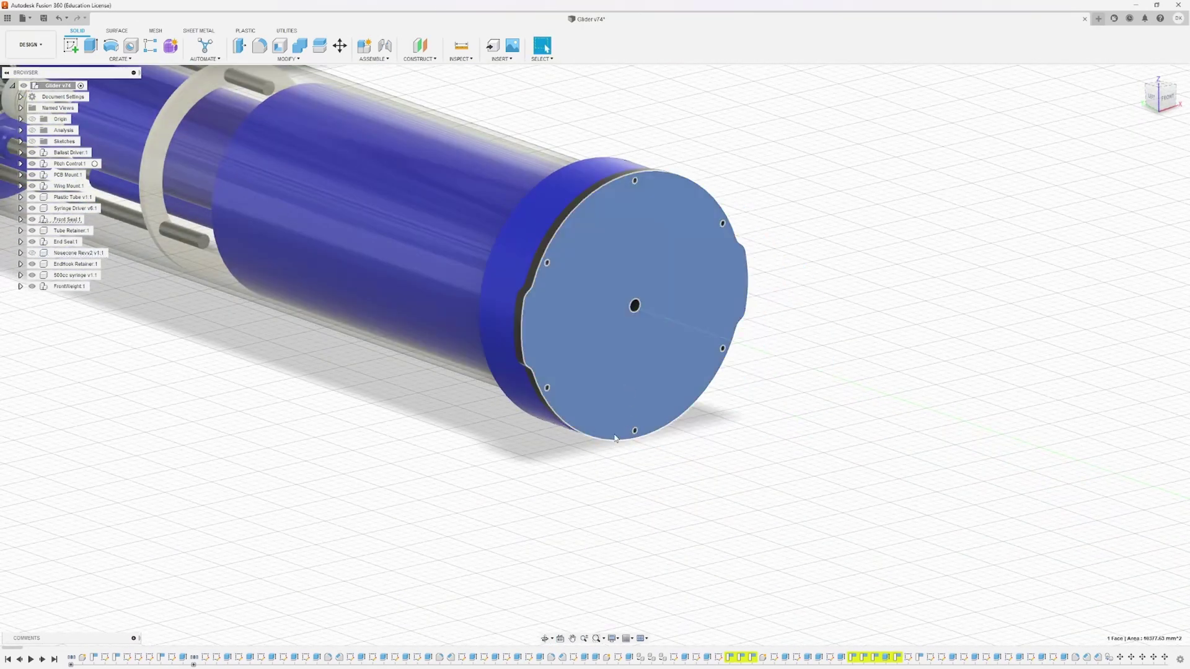
pyautogui.click(32, 220)
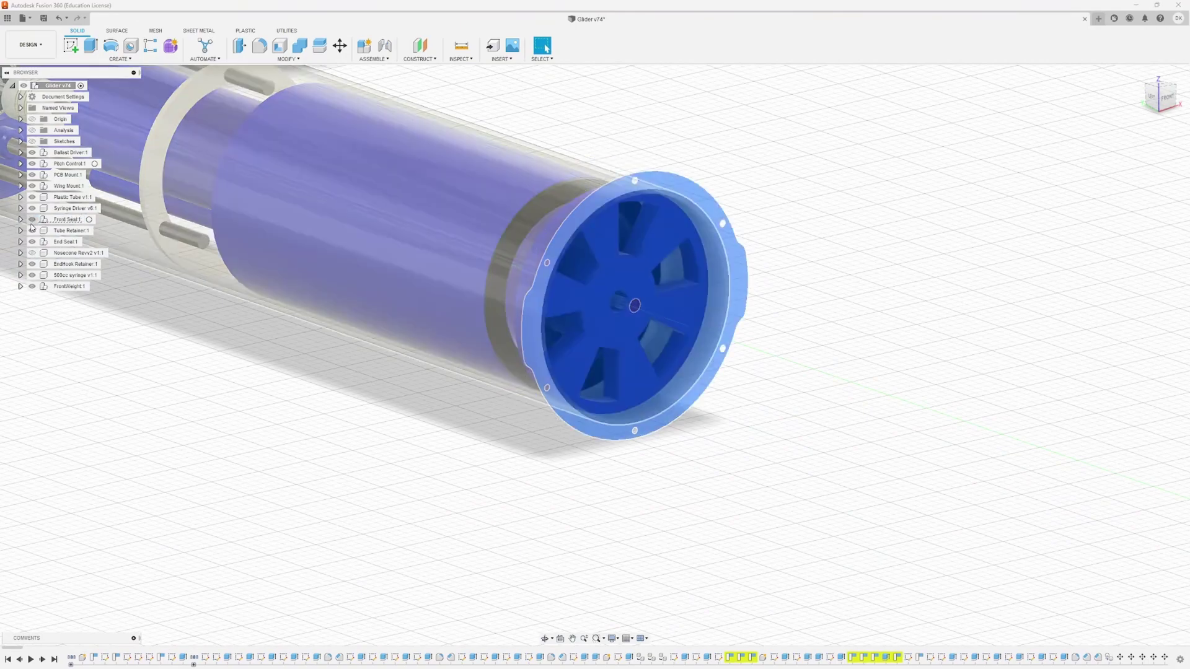
pyautogui.click(33, 219)
pyautogui.click(32, 253)
# - Examine the round opening and slots in the nosecone, and the glider as a whole
pyautogui.keyDown('shift'); pyautogui.moveTo(343, 430); pyautogui.dragTo(470, 447, button='middle'); pyautogui.keyUp('shift')
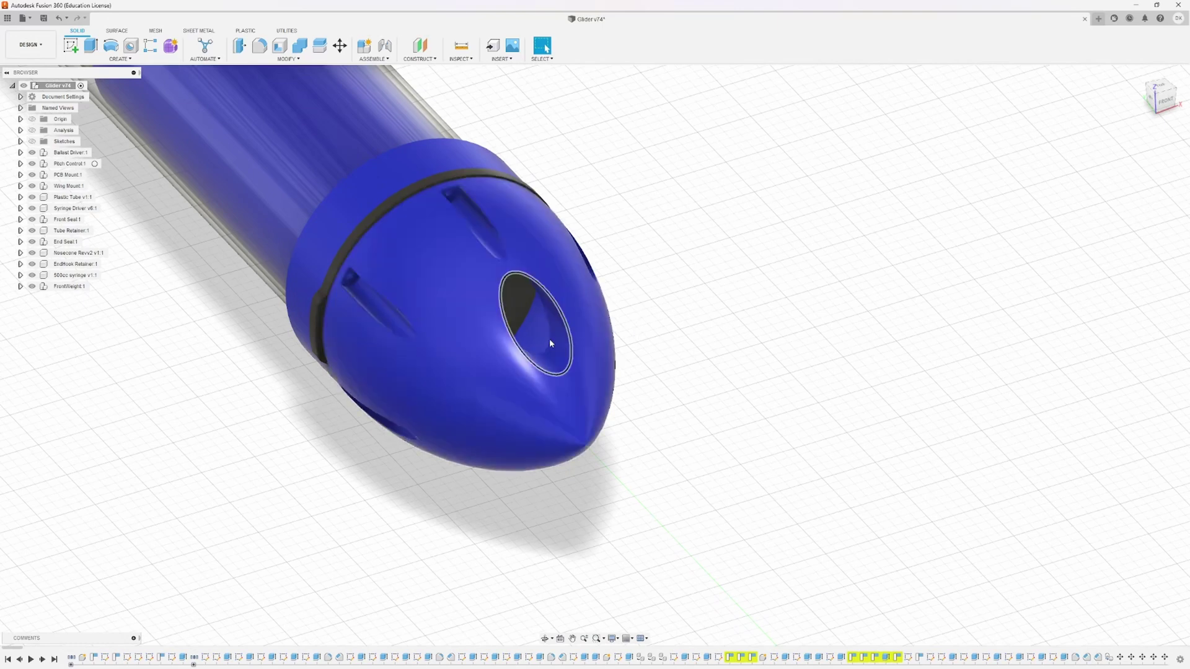
pyautogui.scroll(-2, 557, 380)
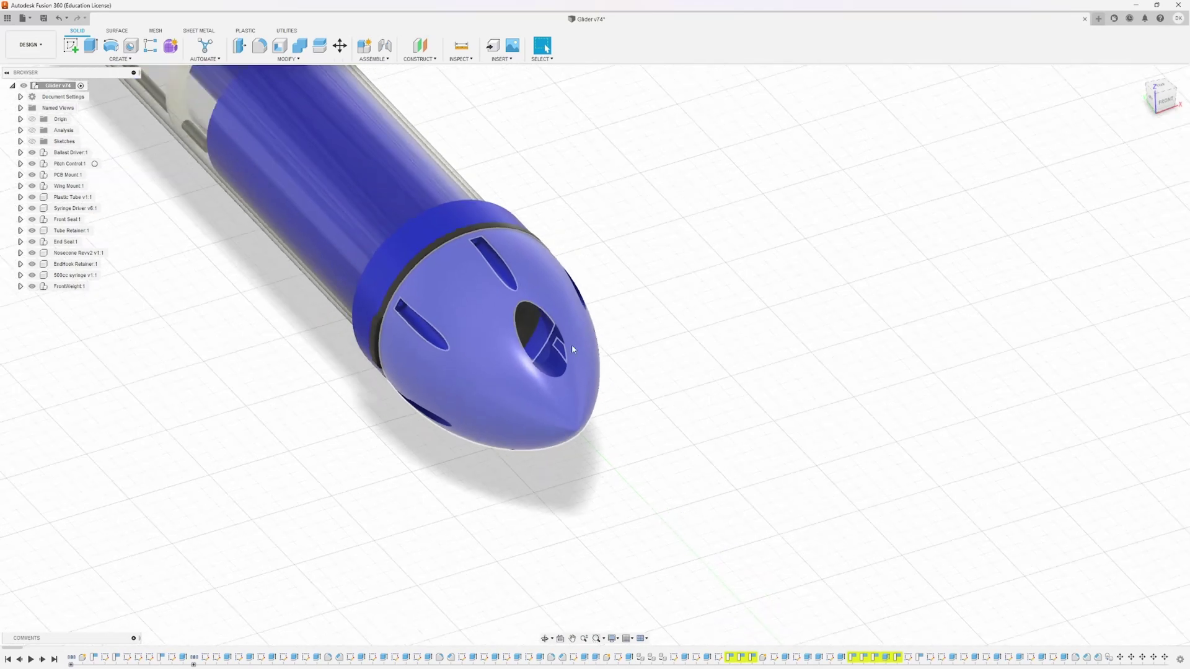
pyautogui.scroll(-4, 516, 401)
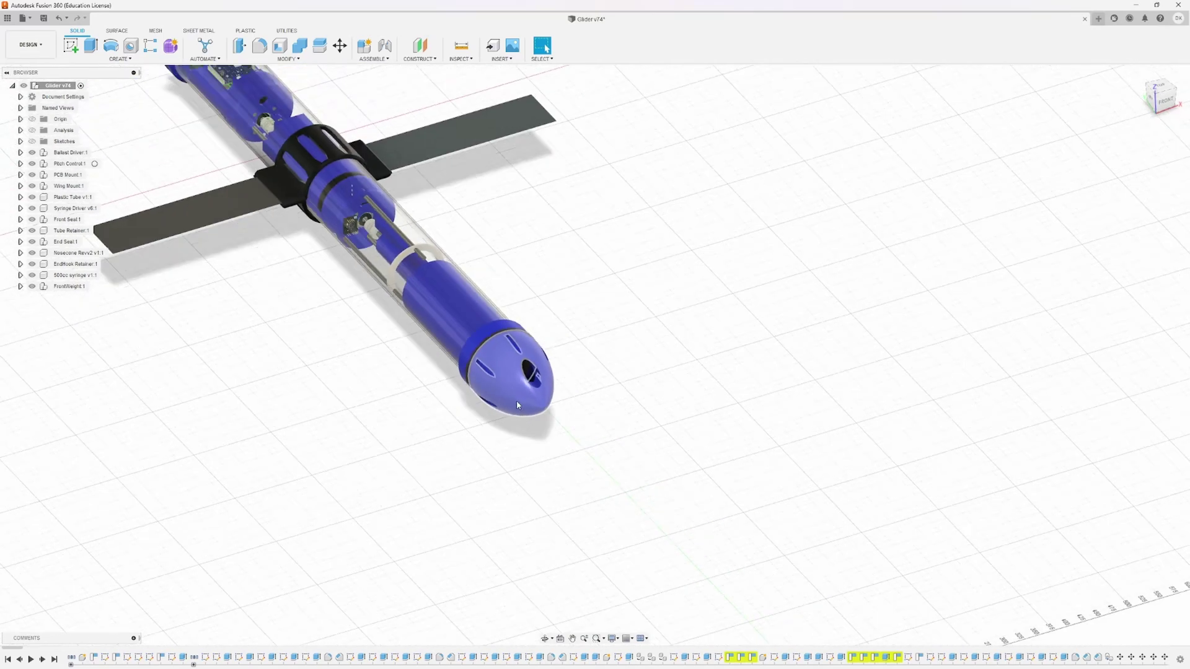
pyautogui.moveTo(360, 278); pyautogui.dragTo(428, 377, button='middle')
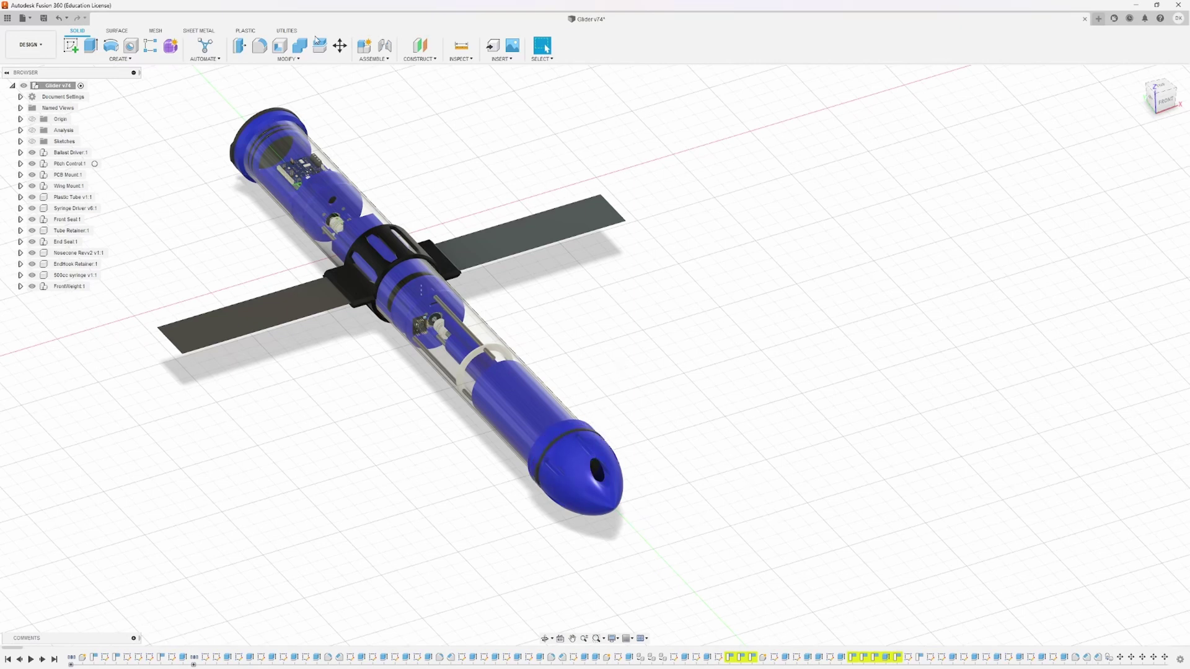
pyautogui.moveTo(637, 429); pyautogui.dragTo(635, 413, button='middle')
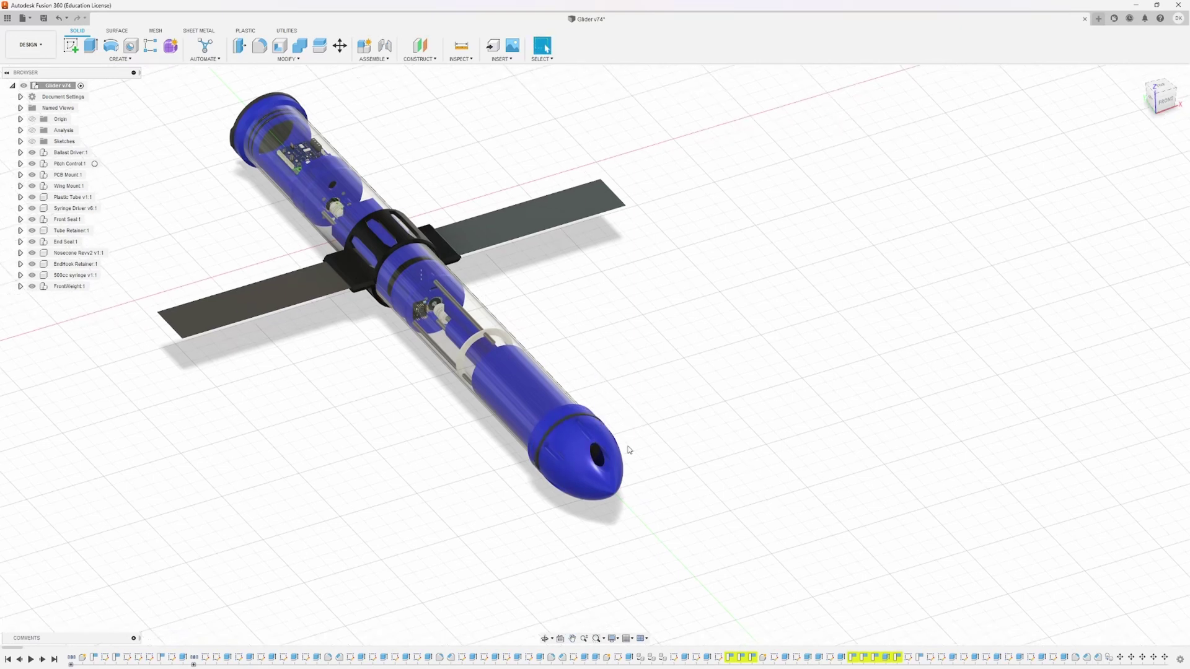
pyautogui.scroll(-2, 627, 448)
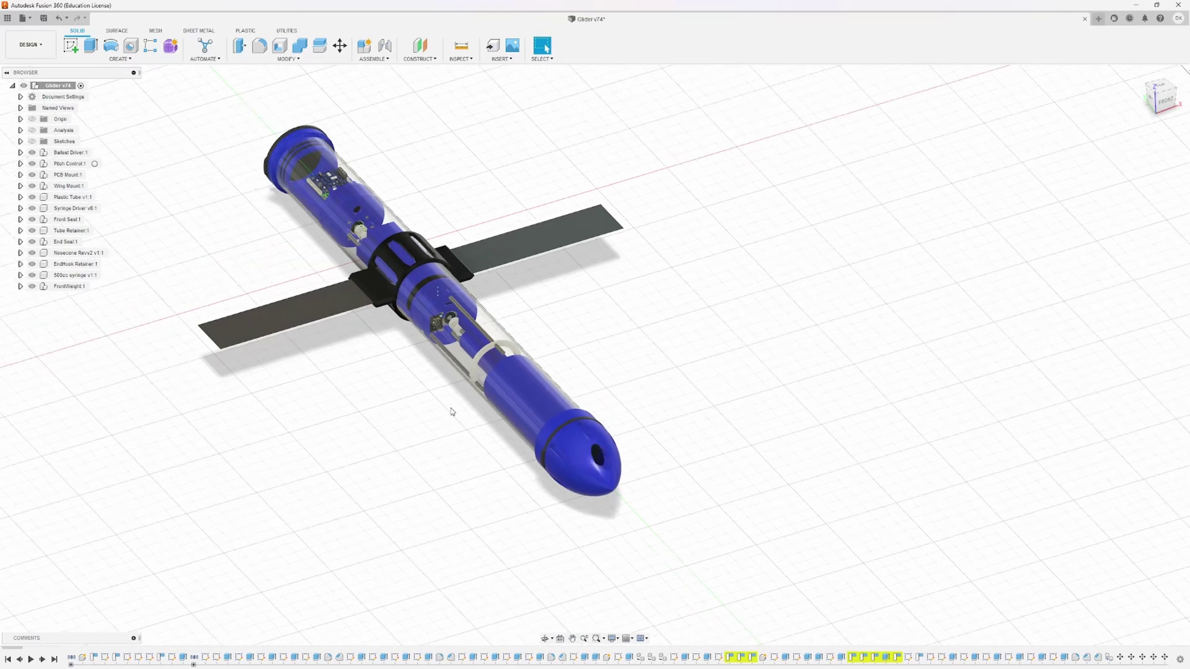
# - Hide the nosecone and inspect the front seal's outer face and centre hole up close
pyautogui.scroll(6, 628, 441)
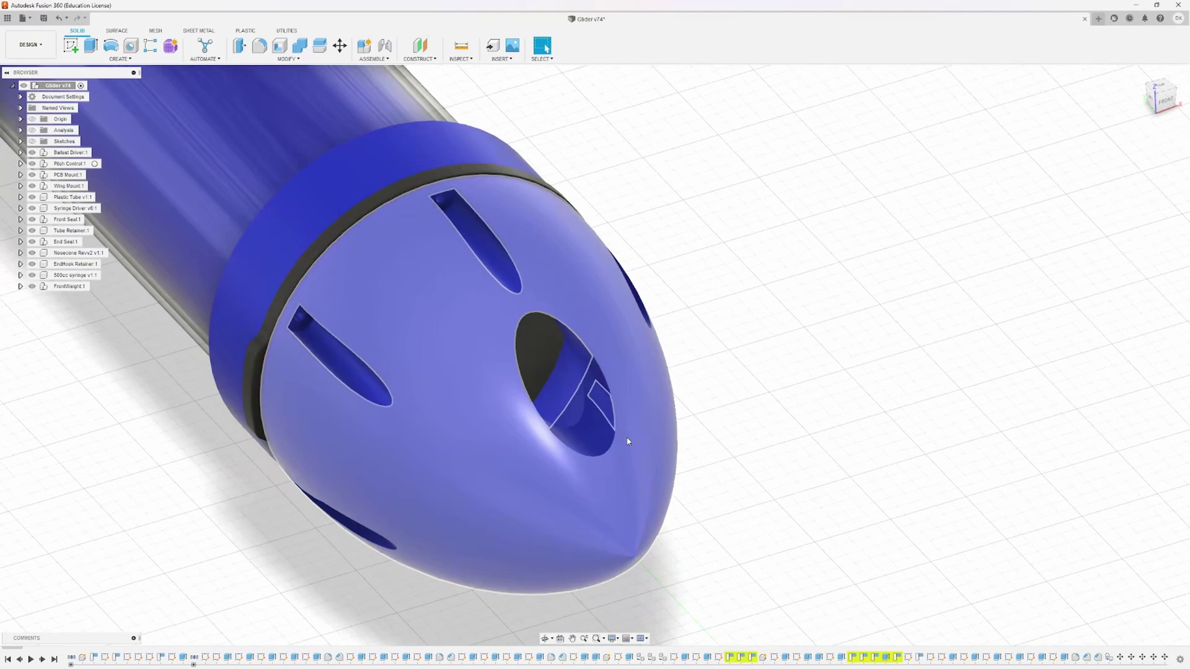
pyautogui.keyDown('shift'); pyautogui.moveTo(628, 441); pyautogui.dragTo(521, 453, button='middle'); pyautogui.keyUp('shift')
pyautogui.click(494, 465)
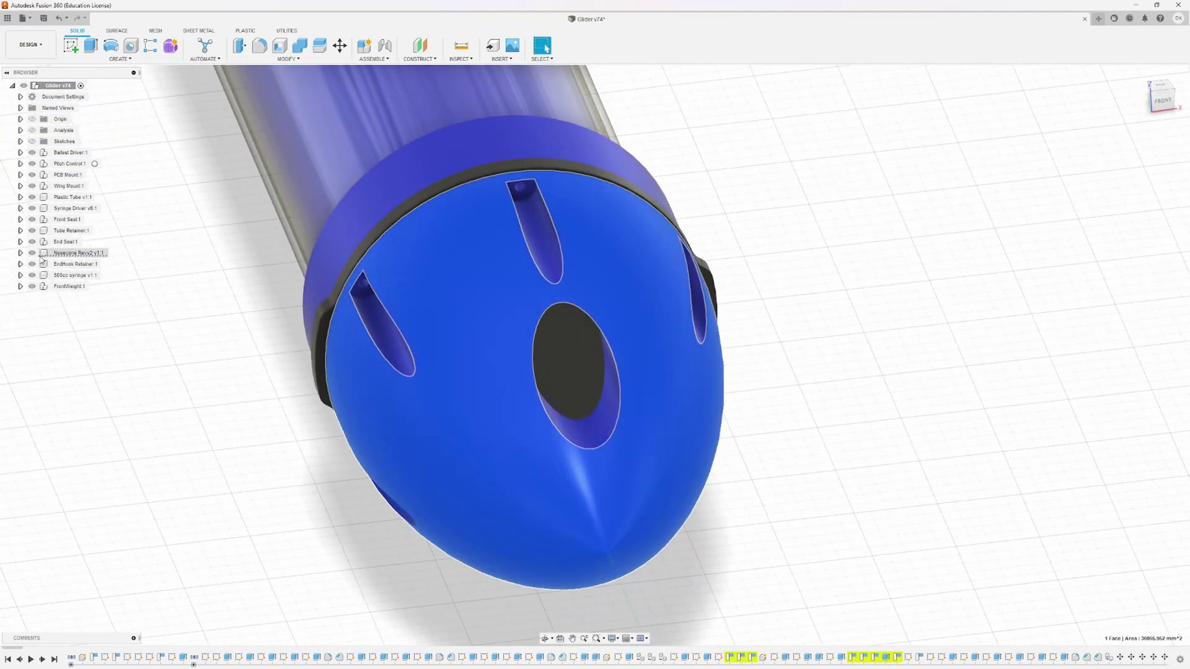
pyautogui.click(32, 253)
pyautogui.keyDown('shift'); pyautogui.moveTo(433, 444); pyautogui.dragTo(399, 371, button='middle'); pyautogui.keyUp('shift')
pyautogui.click(403, 403)
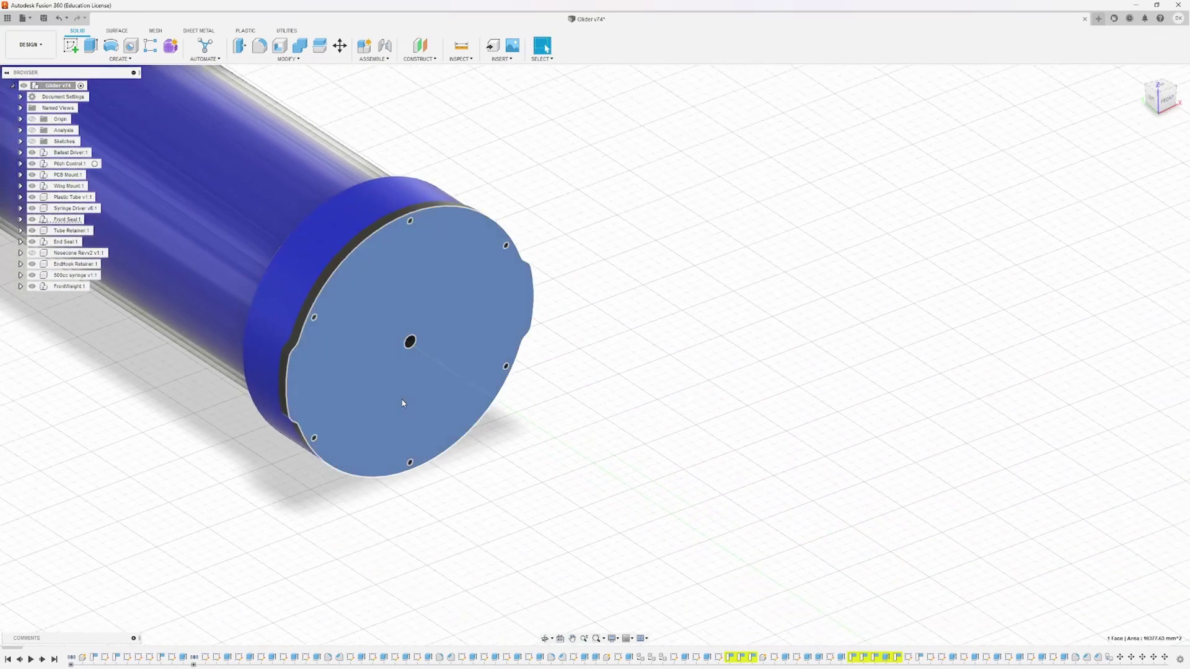
pyautogui.click(438, 464)
pyautogui.keyDown('shift'); pyautogui.moveTo(439, 464); pyautogui.dragTo(411, 452, button='middle'); pyautogui.keyUp('shift')
pyautogui.scroll(3, 410, 331)
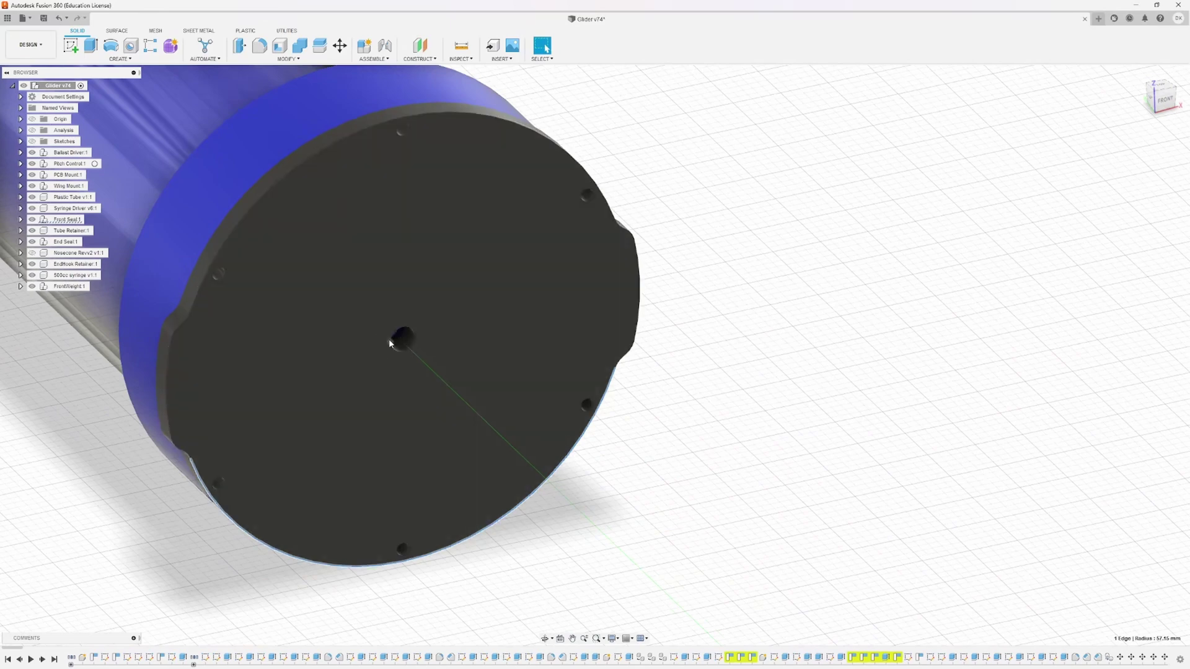
pyautogui.scroll(-2, 403, 372)
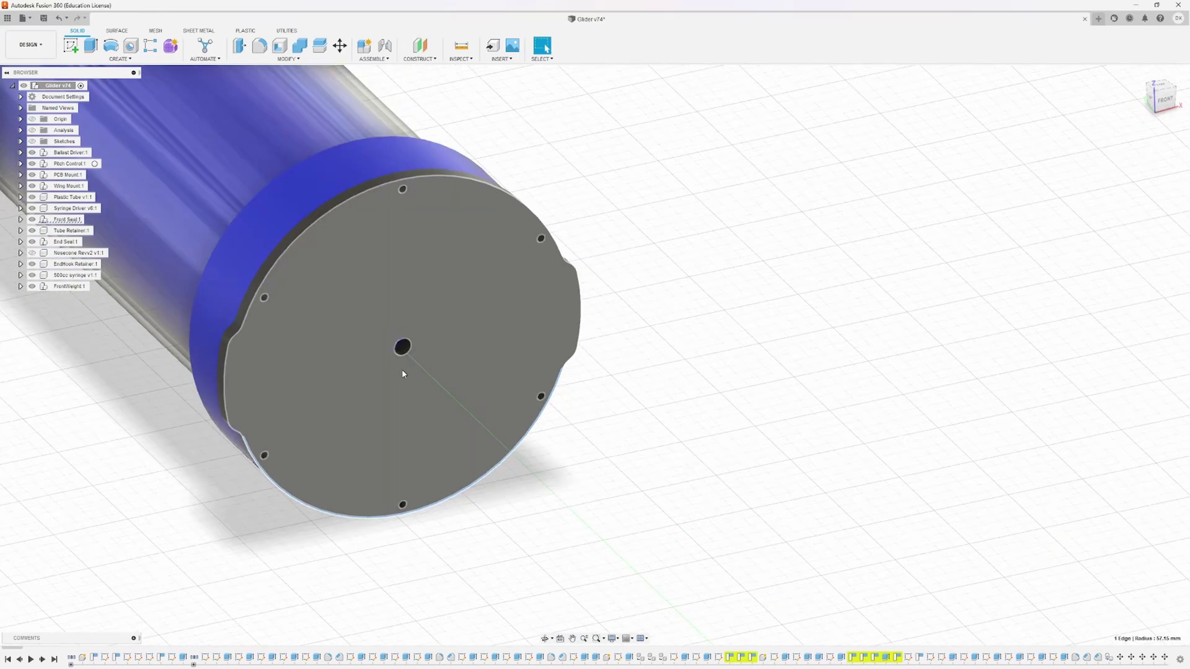
# - Hide the front seal and the tube retainer to expose the syringe end inside the tube
pyautogui.click(384, 385)
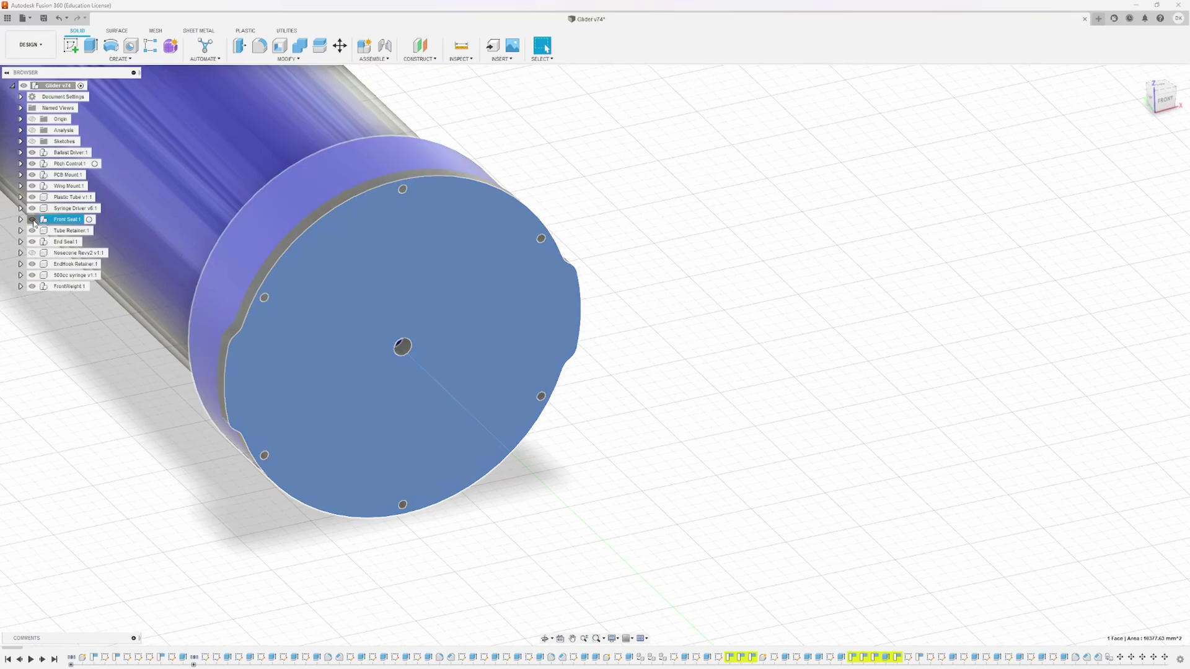
pyautogui.click(32, 219)
pyautogui.scroll(3, 396, 334)
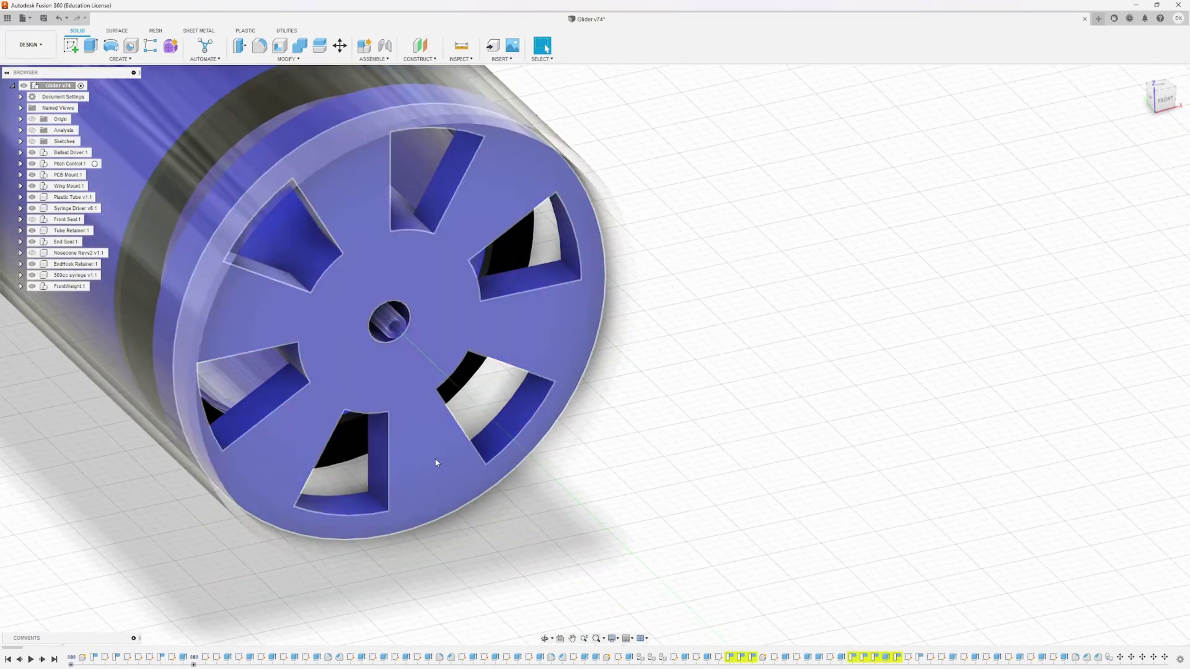
pyautogui.click(393, 434)
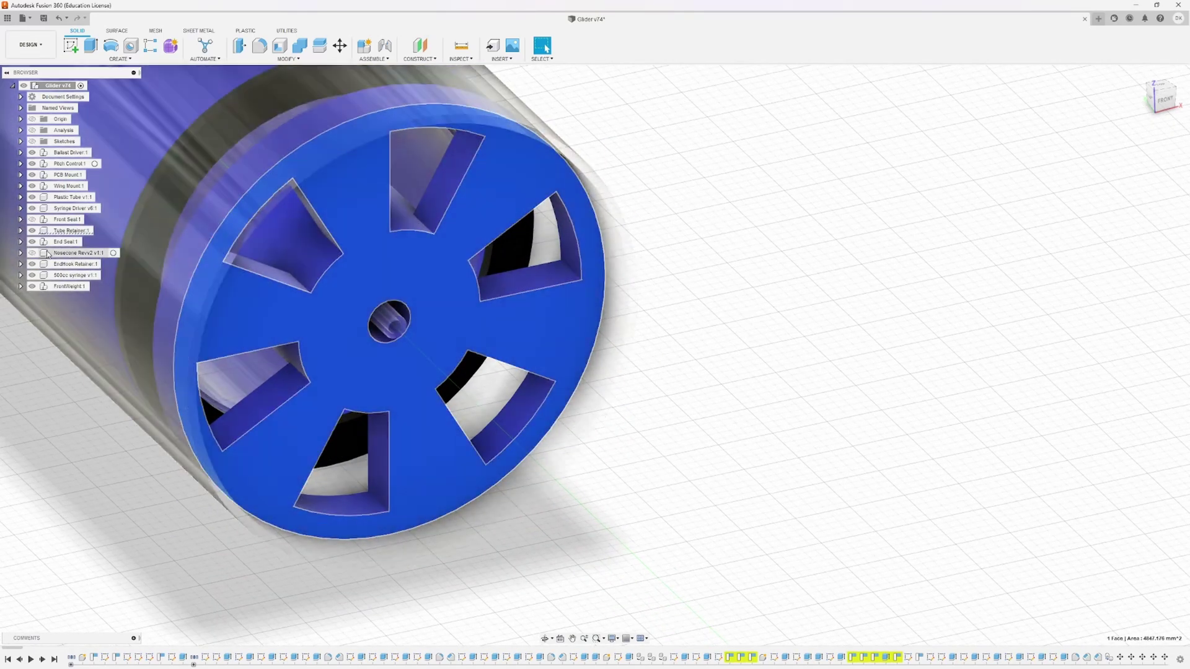
pyautogui.click(33, 231)
# - Inspect the nozzle of the 500cc syringe at the front of the tube
pyautogui.keyDown('shift'); pyautogui.moveTo(375, 316); pyautogui.dragTo(379, 318, button='middle'); pyautogui.keyUp('shift')
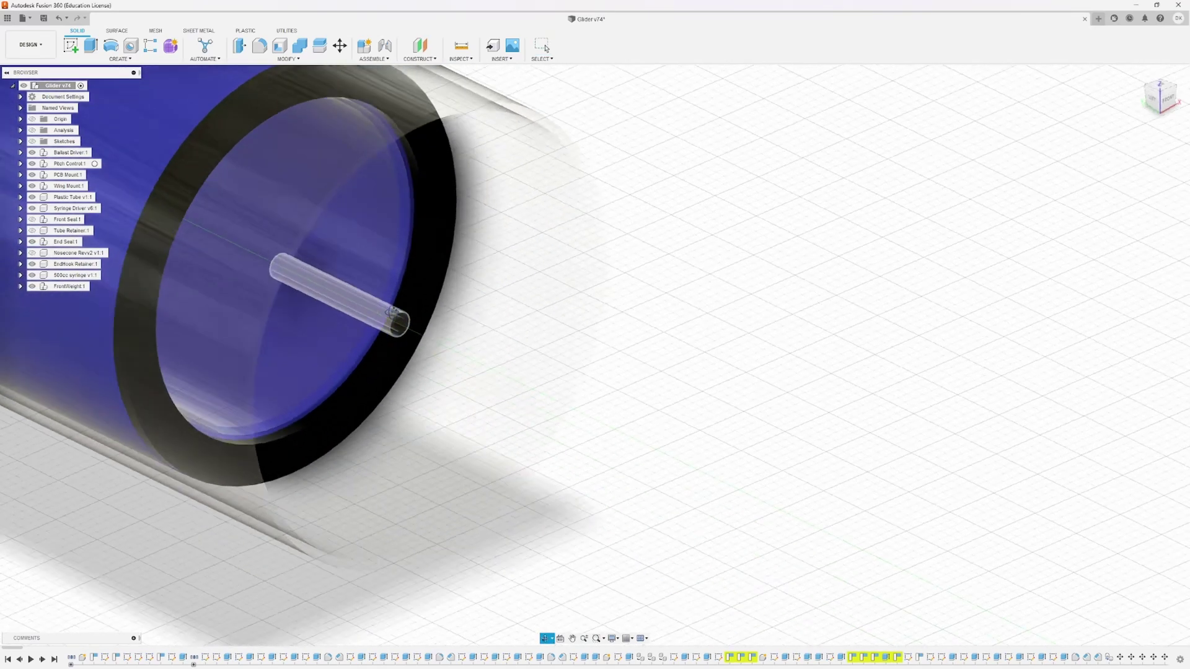
pyautogui.click(379, 317)
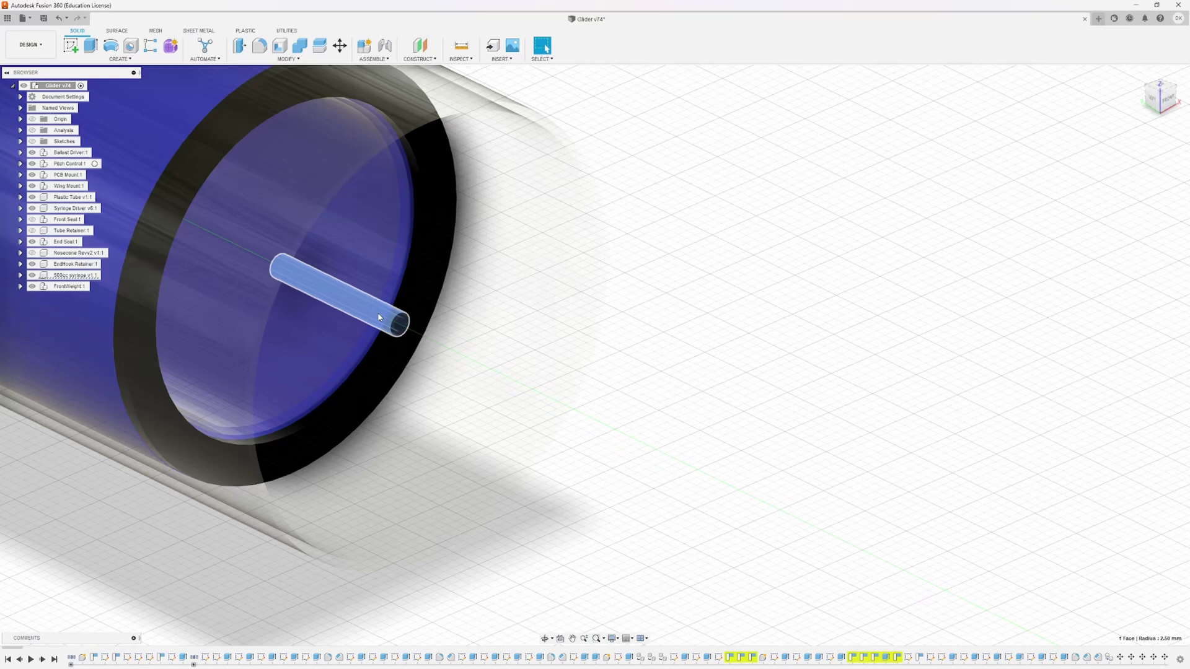
pyautogui.scroll(-2, 379, 318)
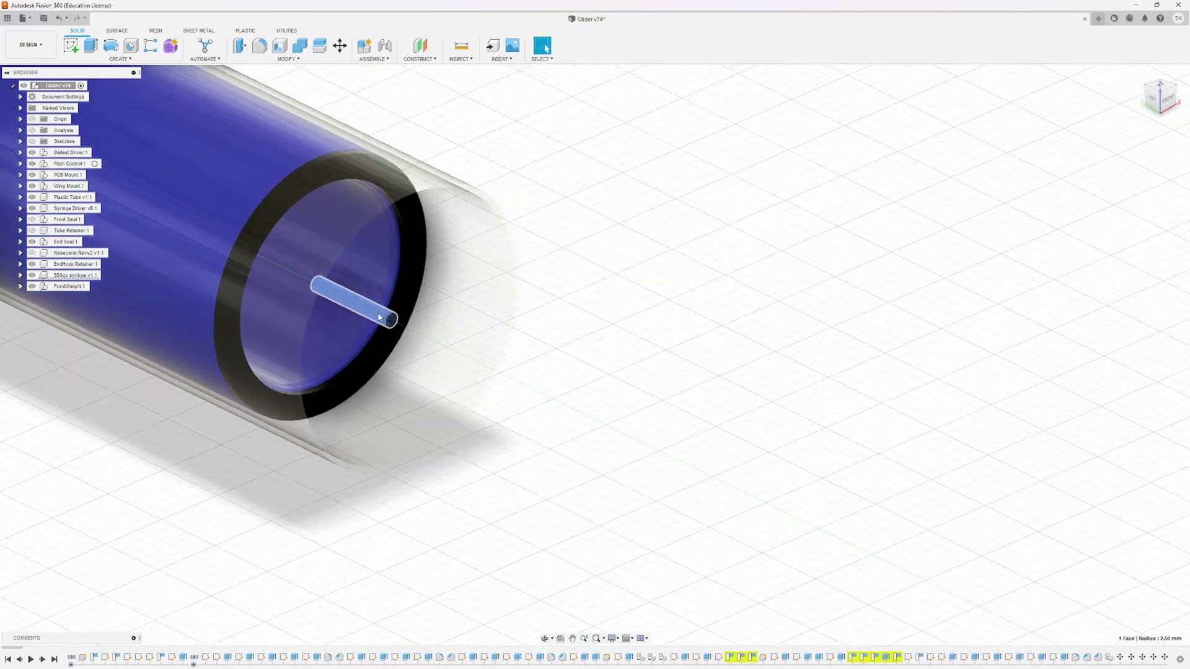
pyautogui.scroll(-2, 380, 318)
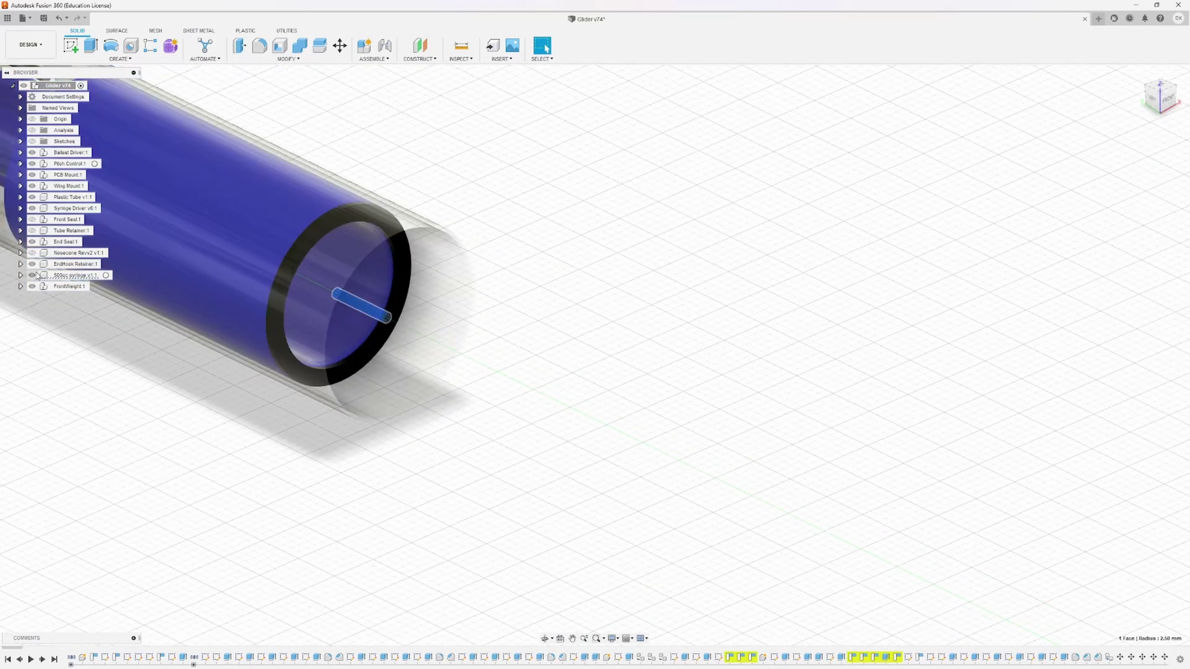
# - Show the nosecone and front seal, and hide only the nosecone again
pyautogui.click(32, 254)
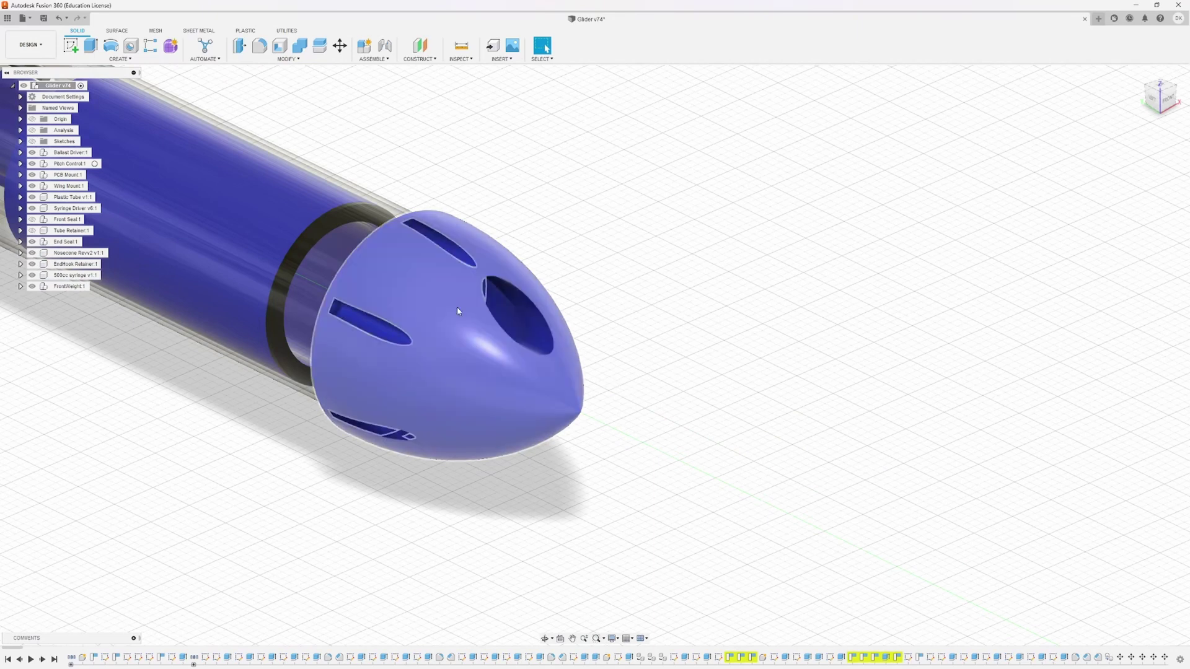
pyautogui.click(33, 220)
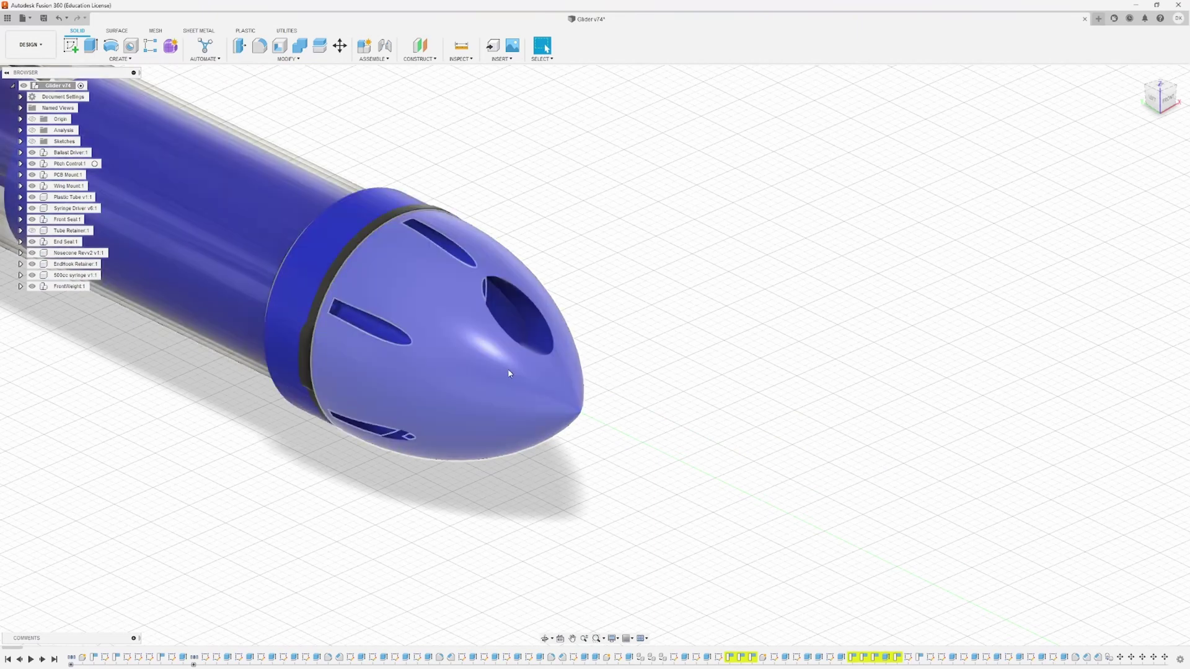
pyautogui.click(510, 372)
pyautogui.click(33, 253)
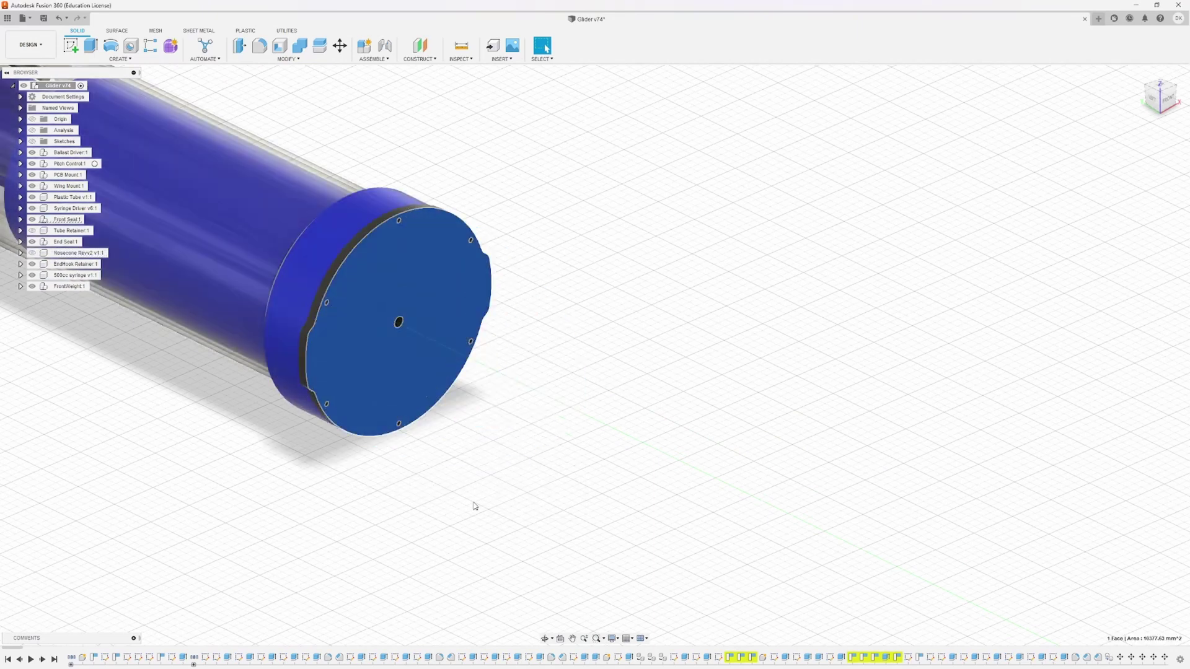
# - Examine the syringe section behind the front seal and the full length of the glider body from the side and above
pyautogui.scroll(-1, 447, 445)
pyautogui.keyDown('shift'); pyautogui.moveTo(351, 409); pyautogui.dragTo(842, 437, button='middle'); pyautogui.keyUp('shift')
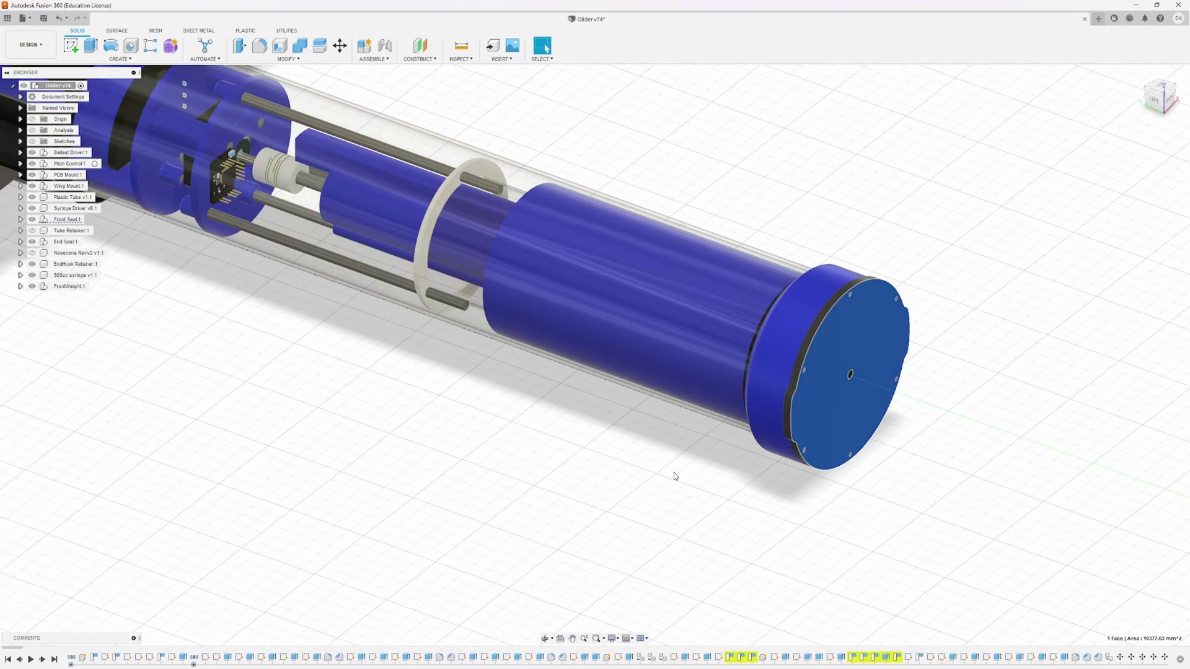
pyautogui.scroll(-1, 716, 506)
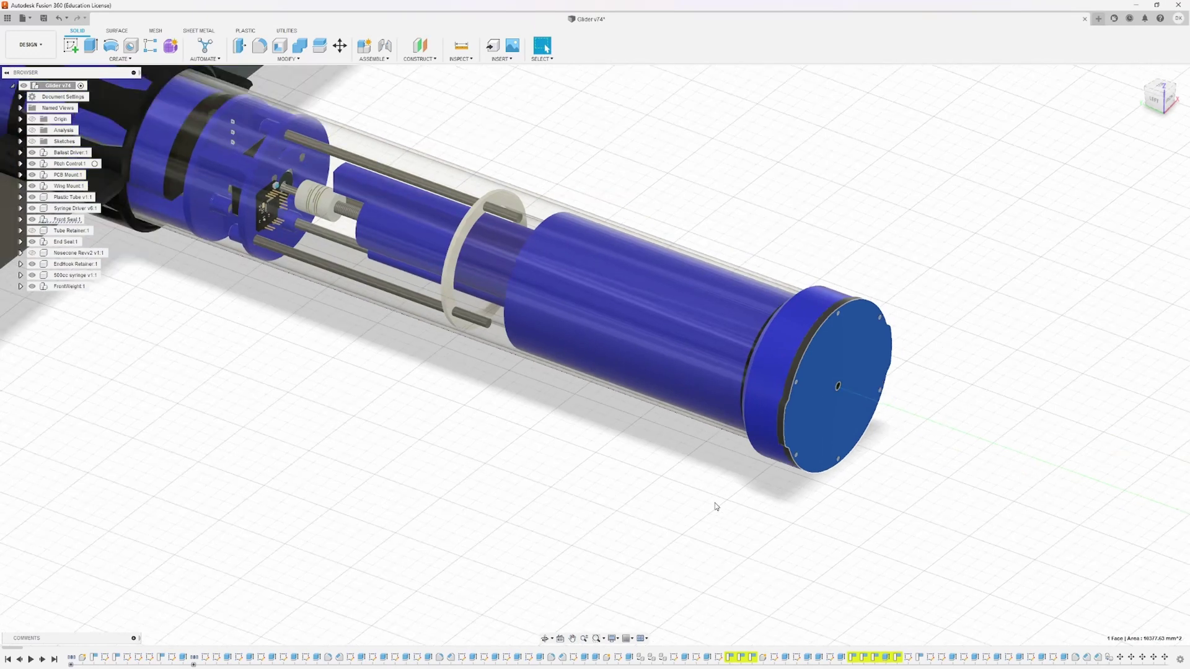
pyautogui.moveTo(820, 497); pyautogui.dragTo(713, 484, button='middle')
pyautogui.click(683, 471)
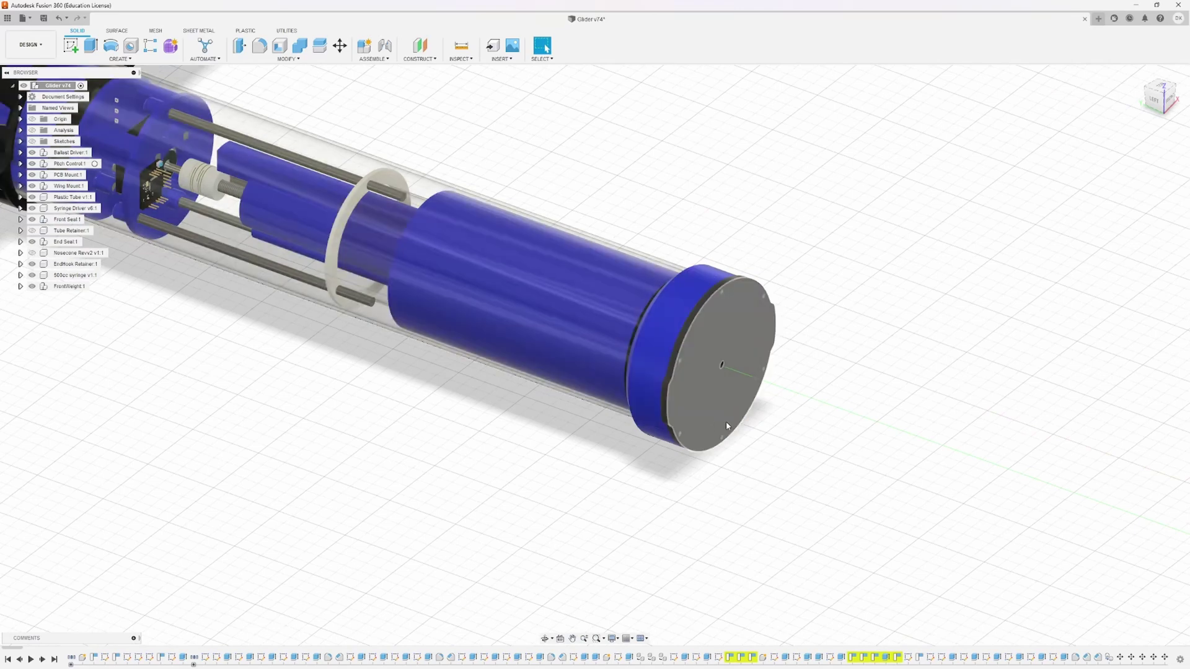
pyautogui.scroll(-5, 766, 468)
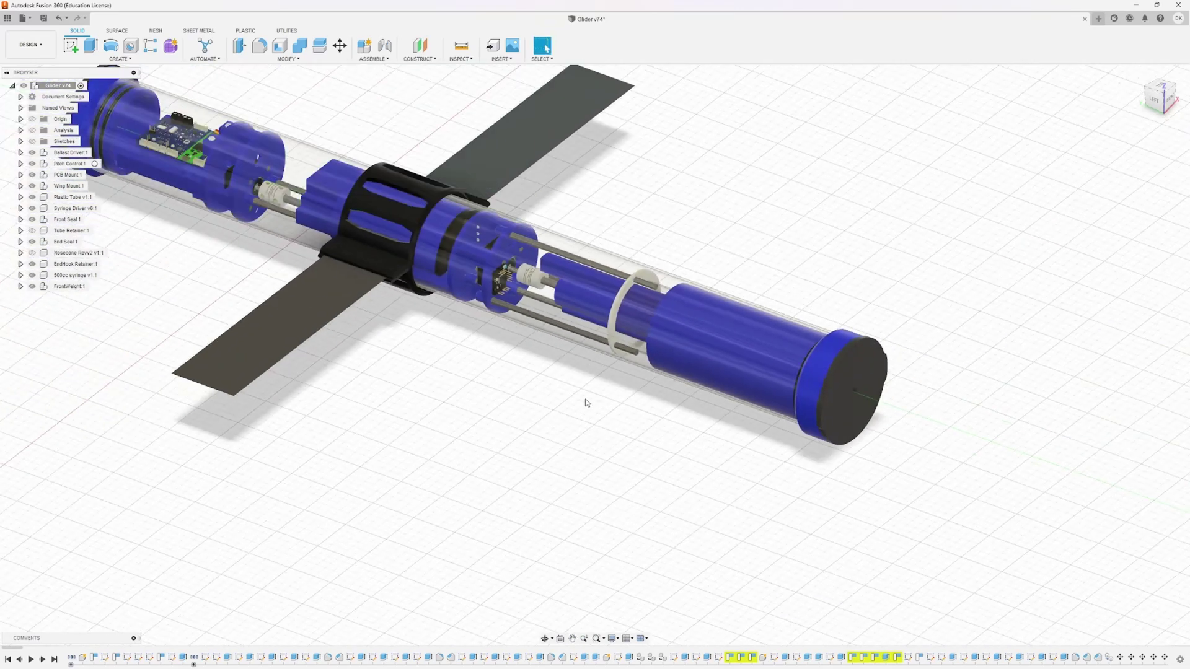
pyautogui.keyDown('shift'); pyautogui.moveTo(563, 380); pyautogui.dragTo(608, 376, button='middle'); pyautogui.keyUp('shift')
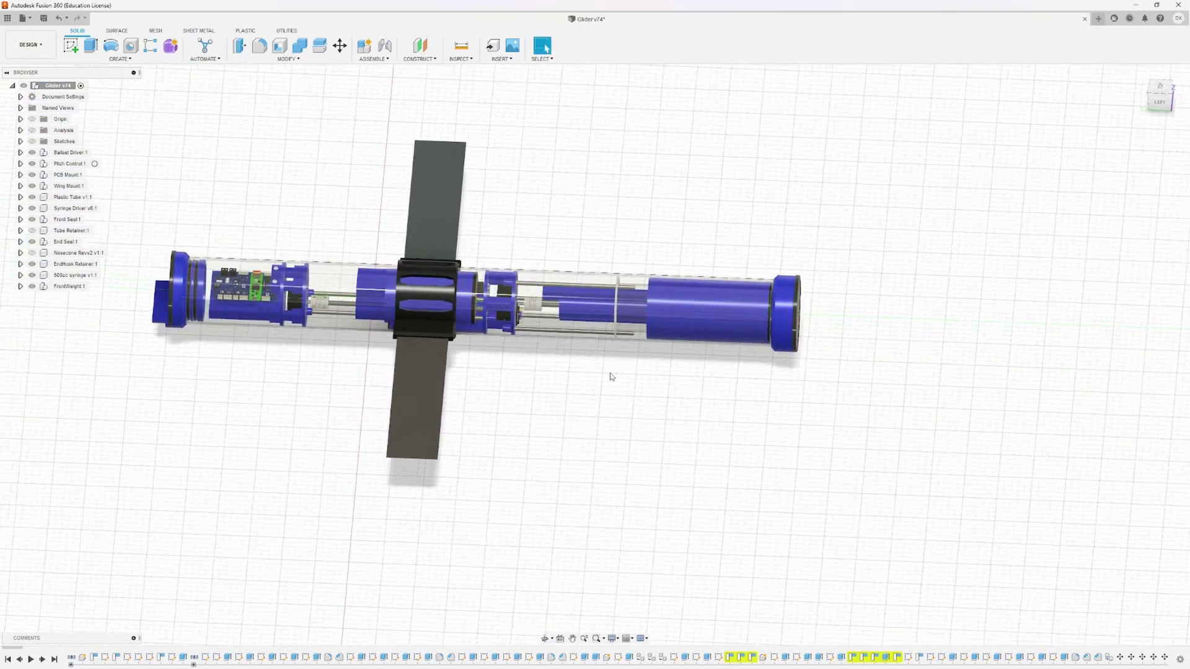
# - Hide the plastic tube, the wing mount and the front seal to expose the internal assemblies
pyautogui.click(561, 331)
pyautogui.click(32, 197)
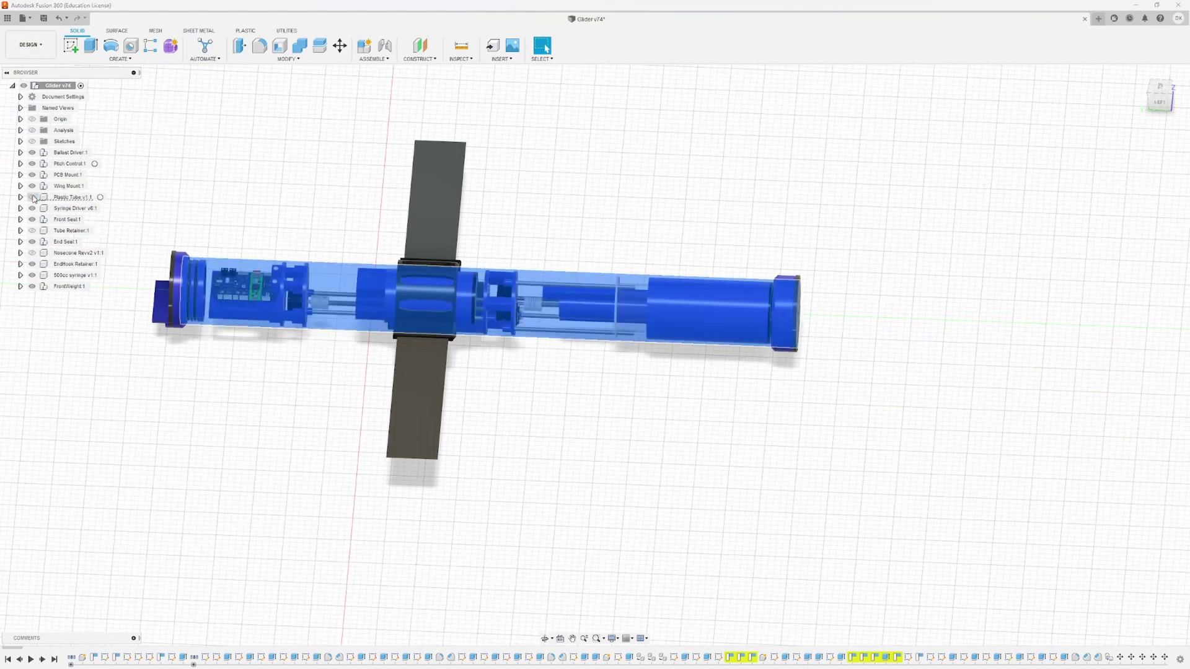
pyautogui.click(560, 448)
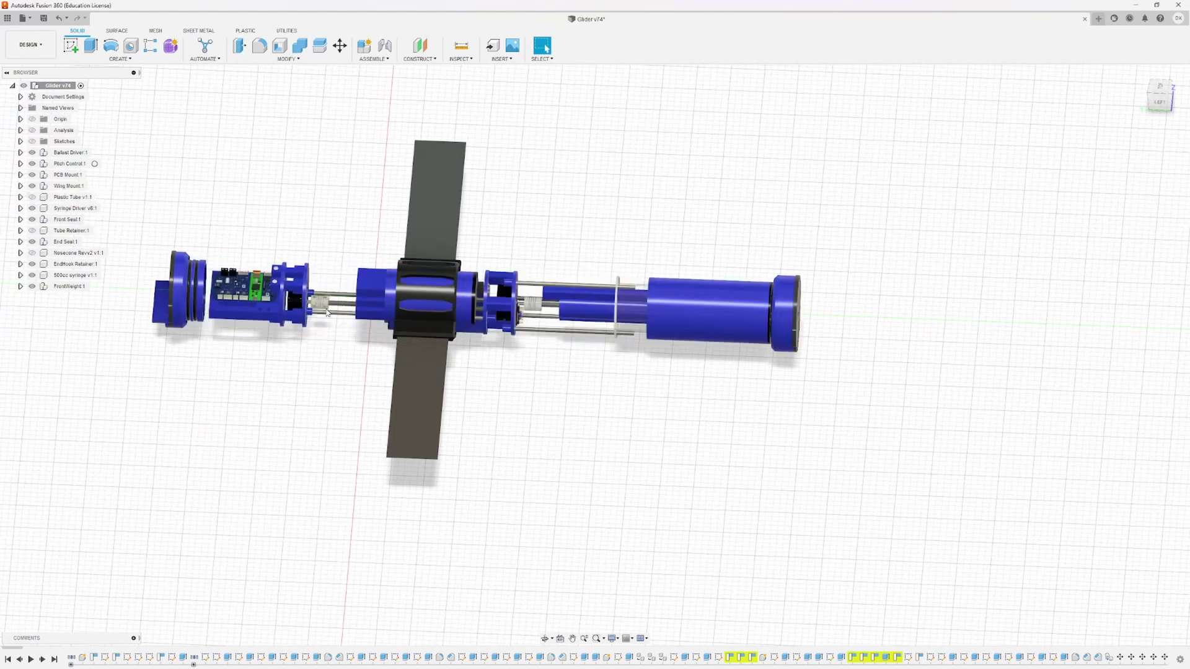
pyautogui.click(428, 315)
pyautogui.click(30, 187)
pyautogui.click(32, 186)
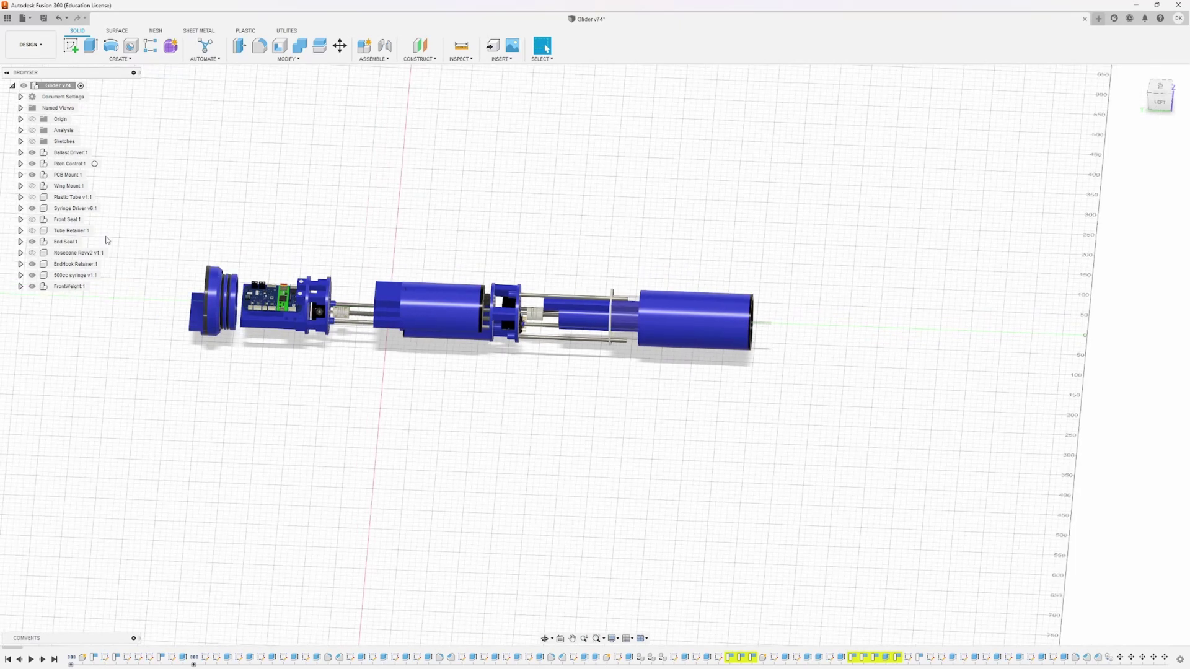
# - Show the plastic tube again and examine its open front end around the front weight and syringe
pyautogui.click(31, 197)
pyautogui.scroll(5, 779, 353)
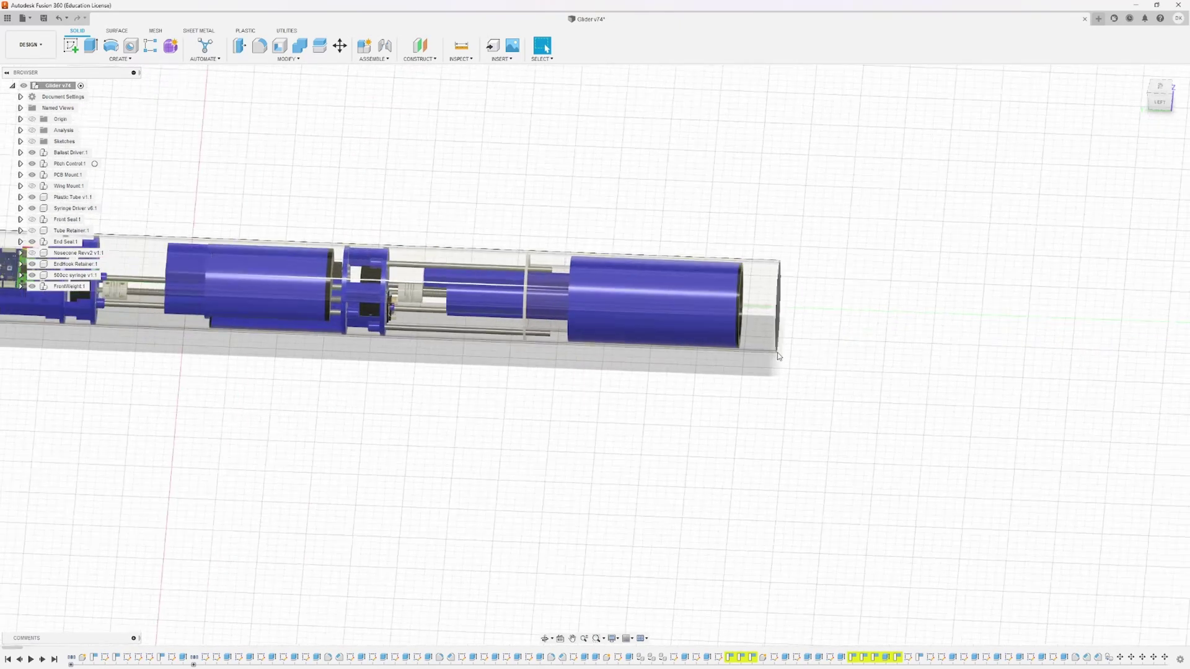
pyautogui.moveTo(806, 358); pyautogui.dragTo(732, 371, button='middle')
pyautogui.keyDown('shift'); pyautogui.moveTo(746, 424); pyautogui.dragTo(661, 419, button='middle'); pyautogui.keyUp('shift')
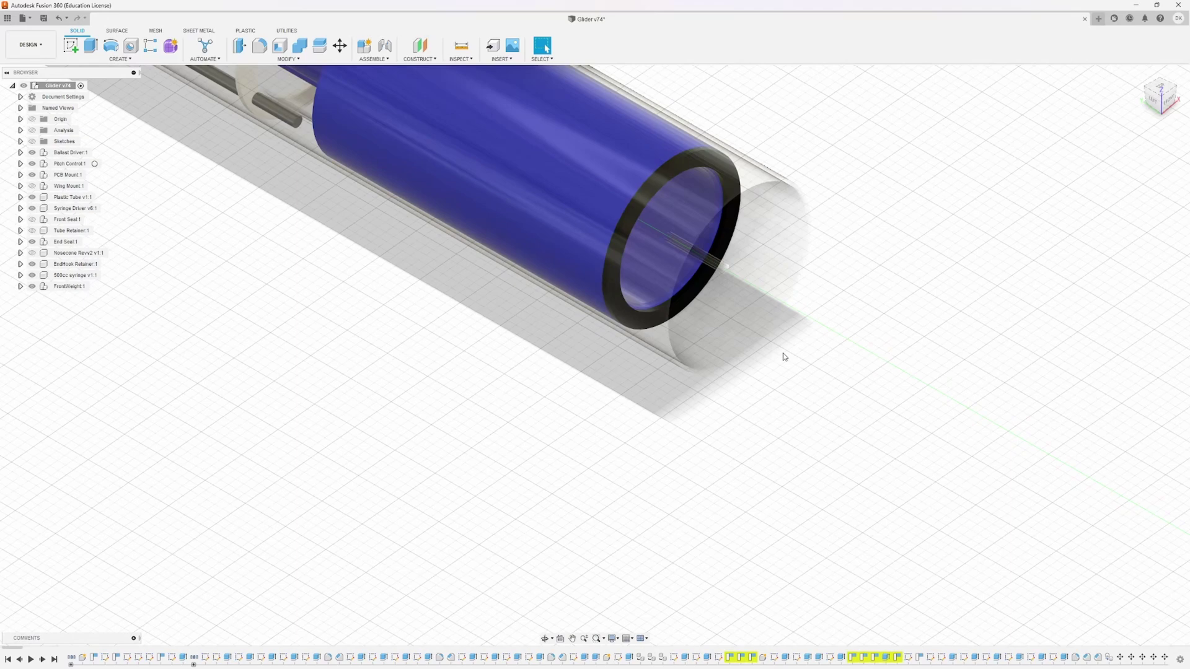
pyautogui.scroll(-3, 761, 458)
pyautogui.moveTo(658, 412); pyautogui.dragTo(680, 485, button='middle')
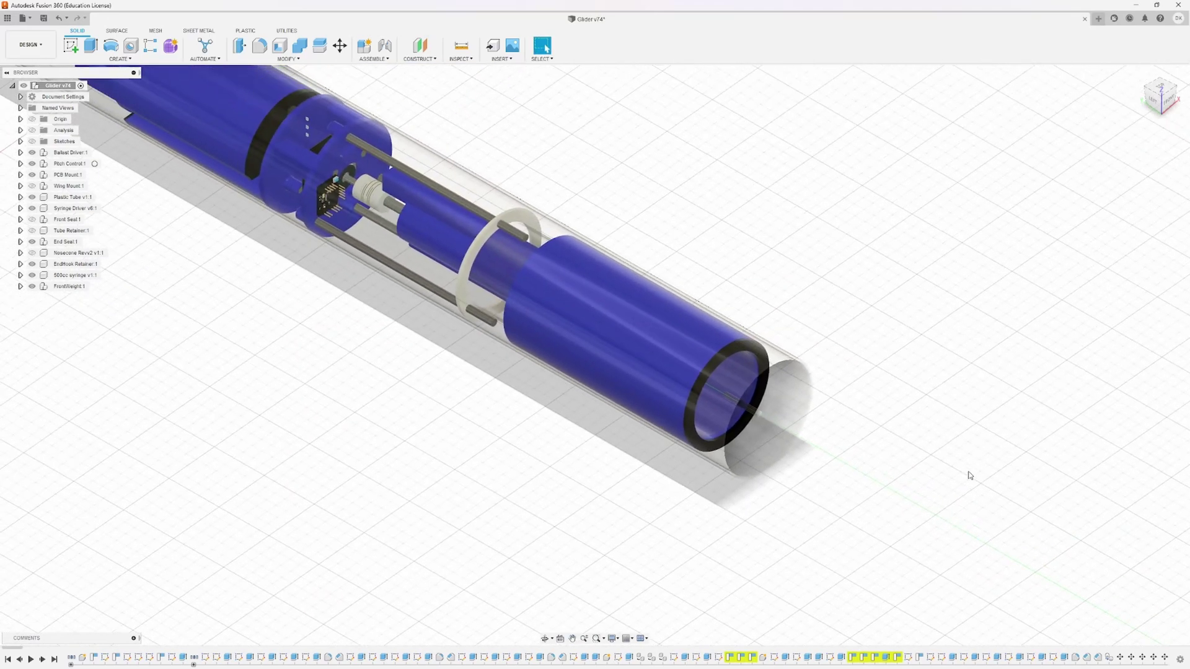
pyautogui.keyDown('shift'); pyautogui.moveTo(856, 434); pyautogui.dragTo(601, 425, button='middle'); pyautogui.keyUp('shift')
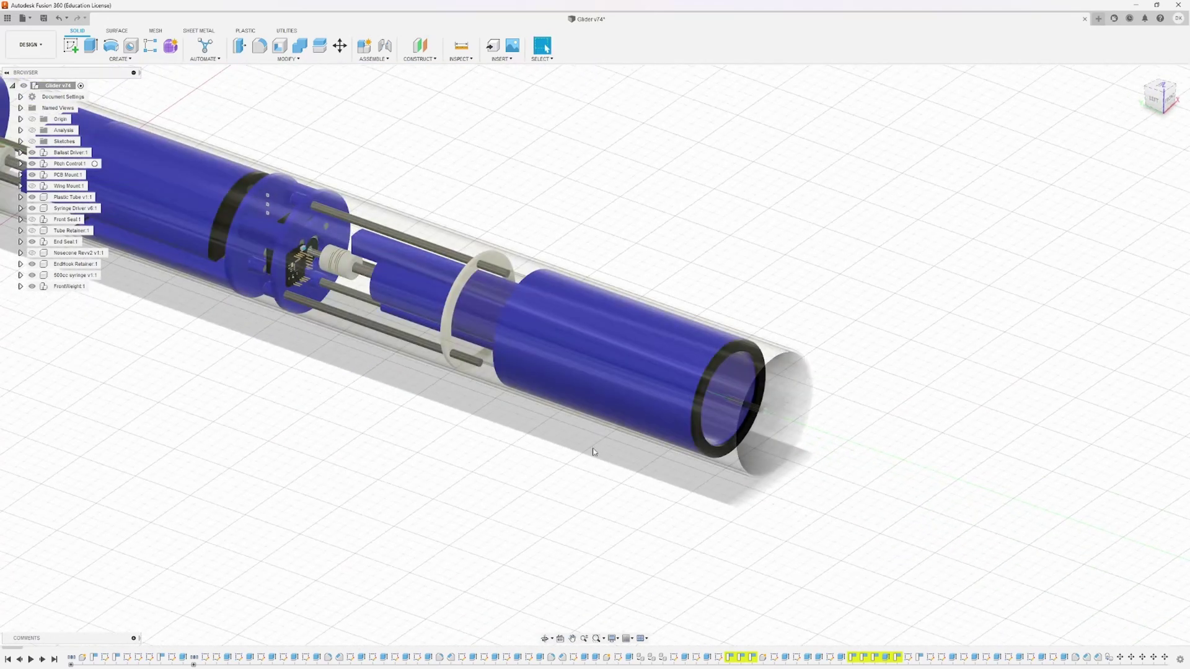
# - Show the front seal, hide only its end cap component, and inspect the O-rings inside the seal
pyautogui.click(32, 219)
pyautogui.click(761, 456)
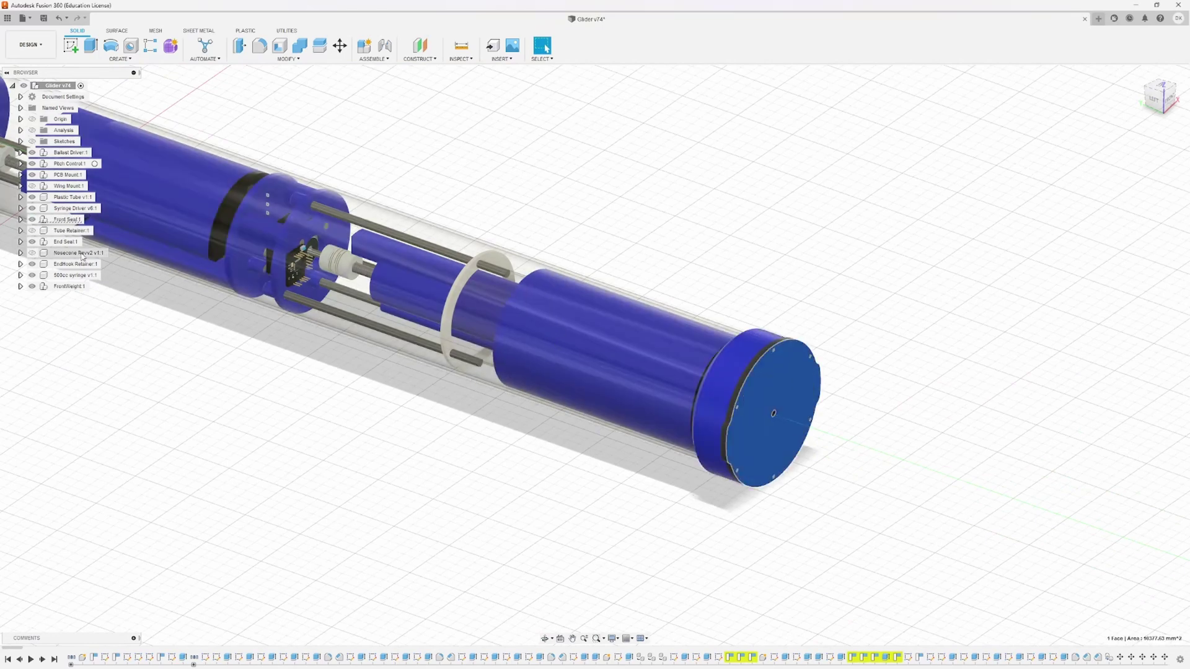
pyautogui.click(21, 220)
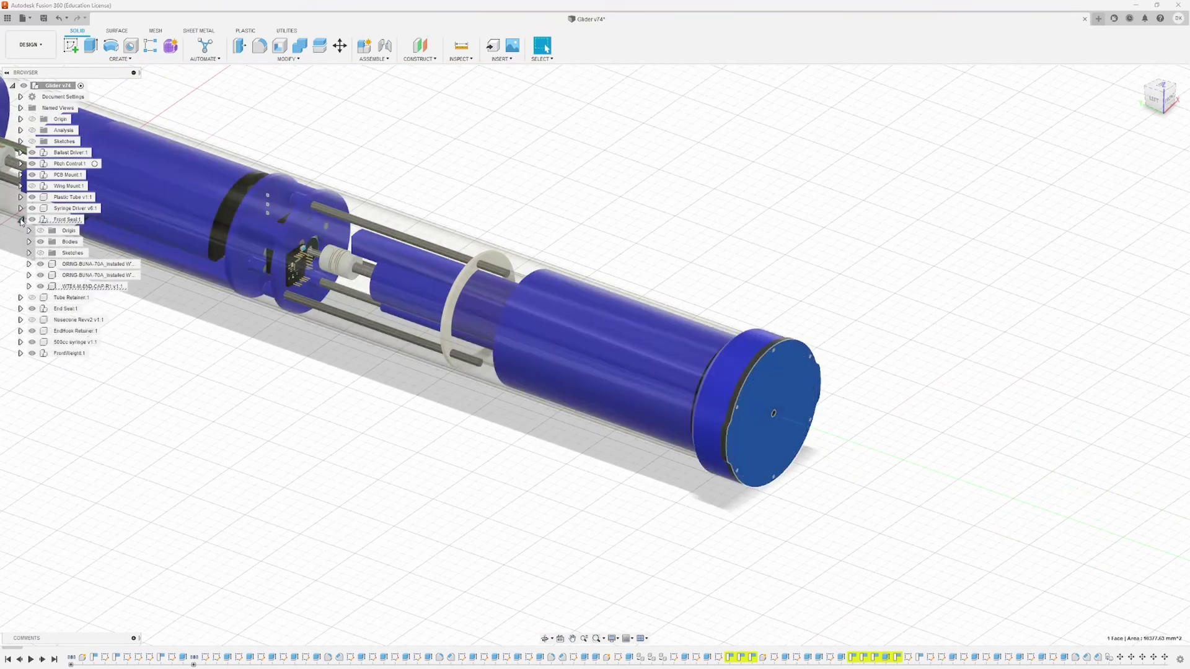
pyautogui.click(41, 286)
pyautogui.scroll(10, 763, 515)
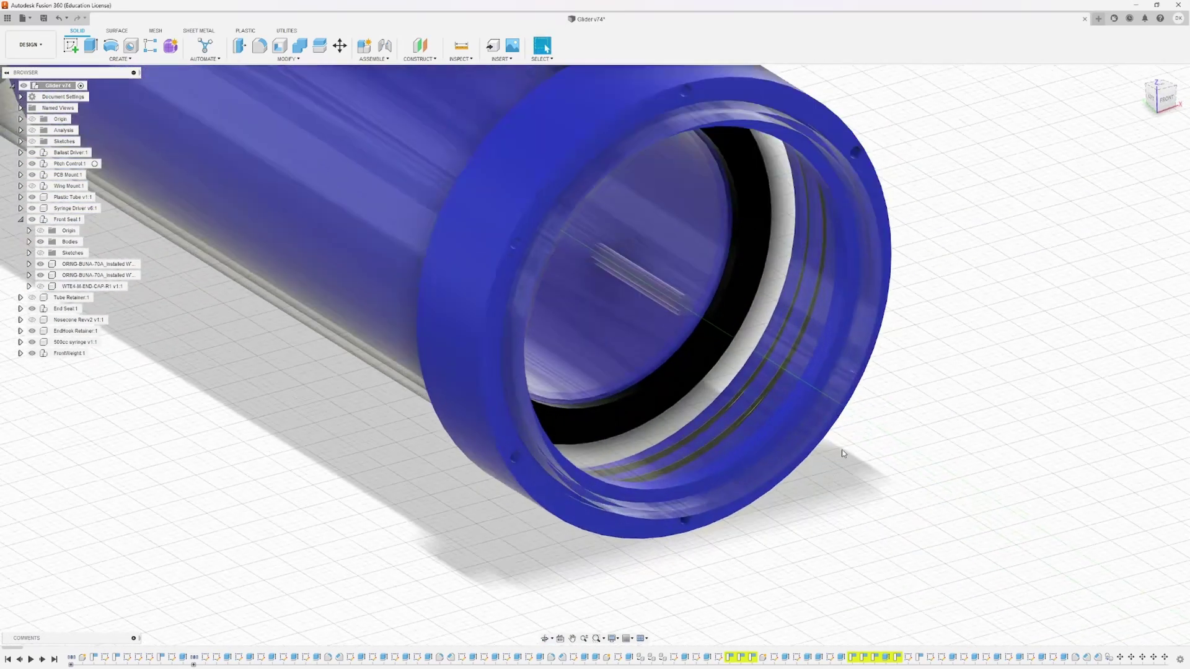
pyautogui.keyDown('shift'); pyautogui.moveTo(842, 449); pyautogui.dragTo(856, 460, button='middle'); pyautogui.keyUp('shift')
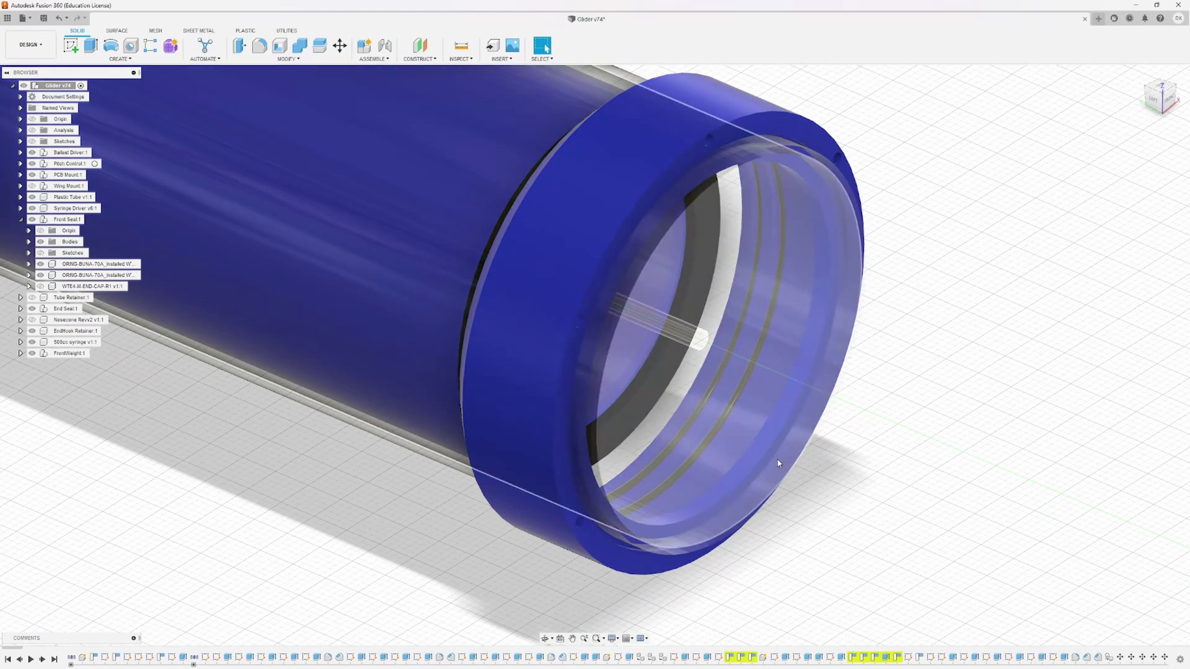
# - Hide the plastic tube and the front weight to expose the 500cc syringe body
pyautogui.scroll(-10, 413, 367)
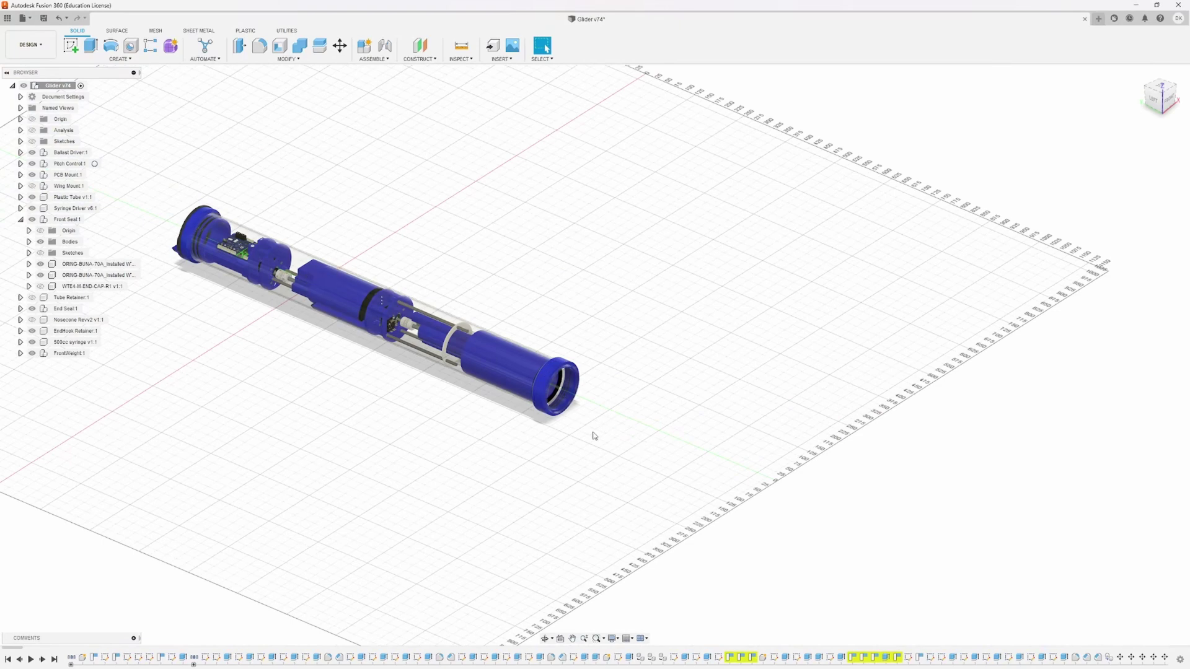
pyautogui.scroll(10, 489, 411)
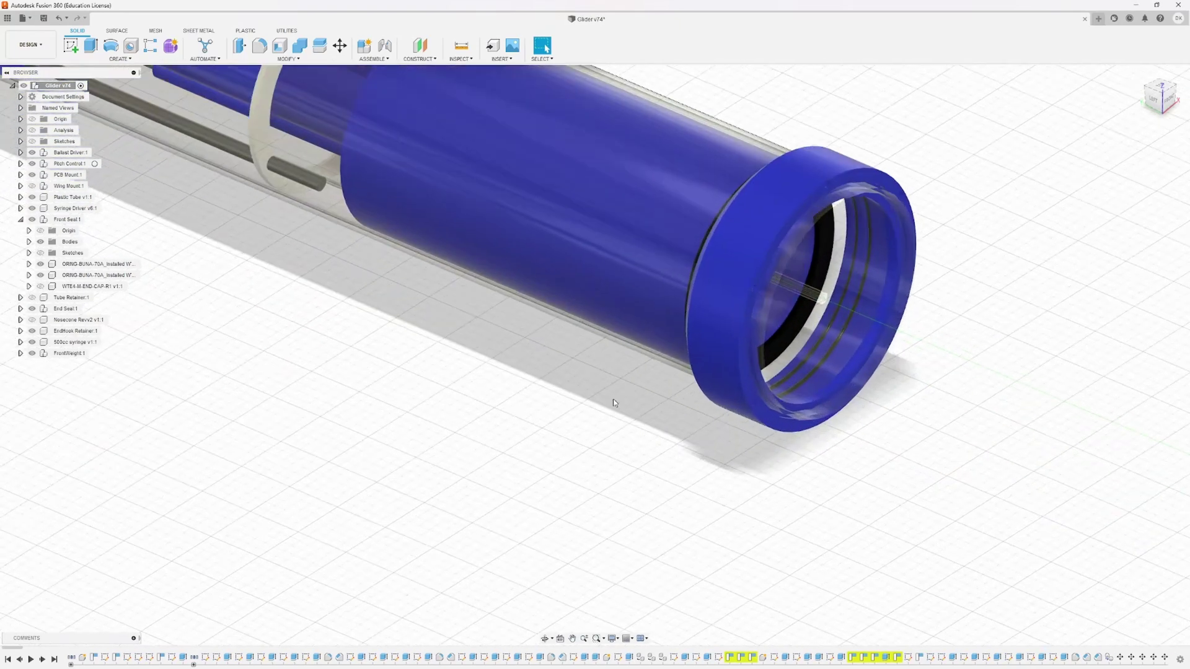
pyautogui.scroll(-4, 593, 269)
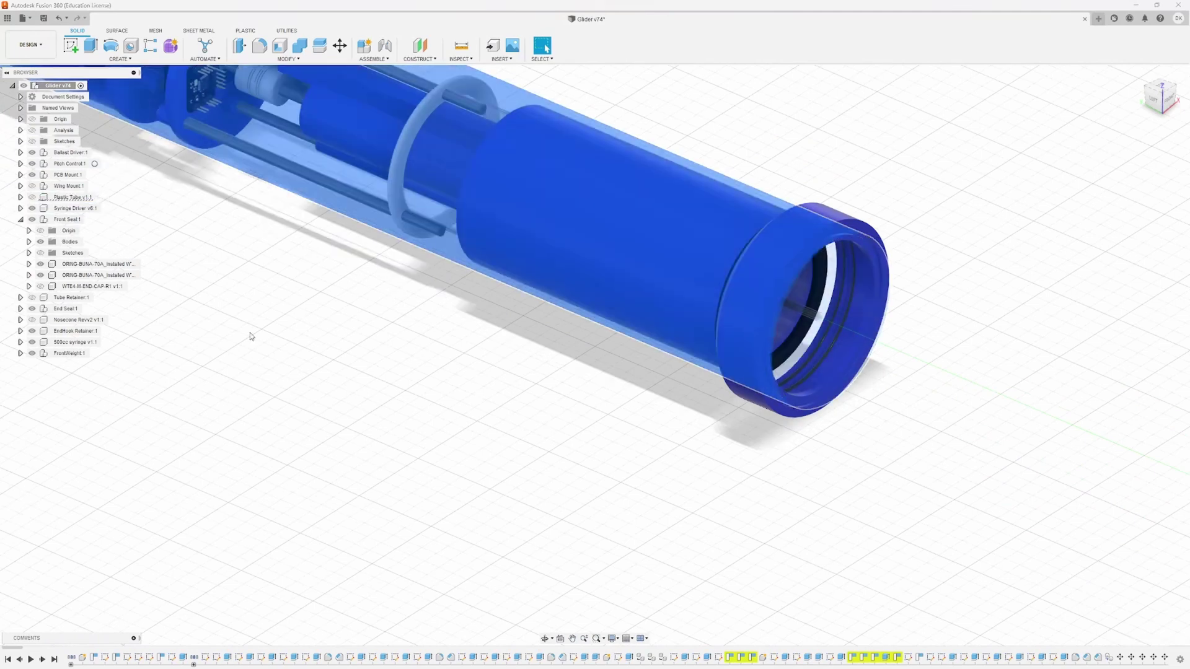
pyautogui.moveTo(405, 361); pyautogui.dragTo(469, 391, button='middle')
pyautogui.keyDown('shift'); pyautogui.moveTo(579, 410); pyautogui.dragTo(651, 341, button='middle'); pyautogui.keyUp('shift')
pyautogui.click(614, 260)
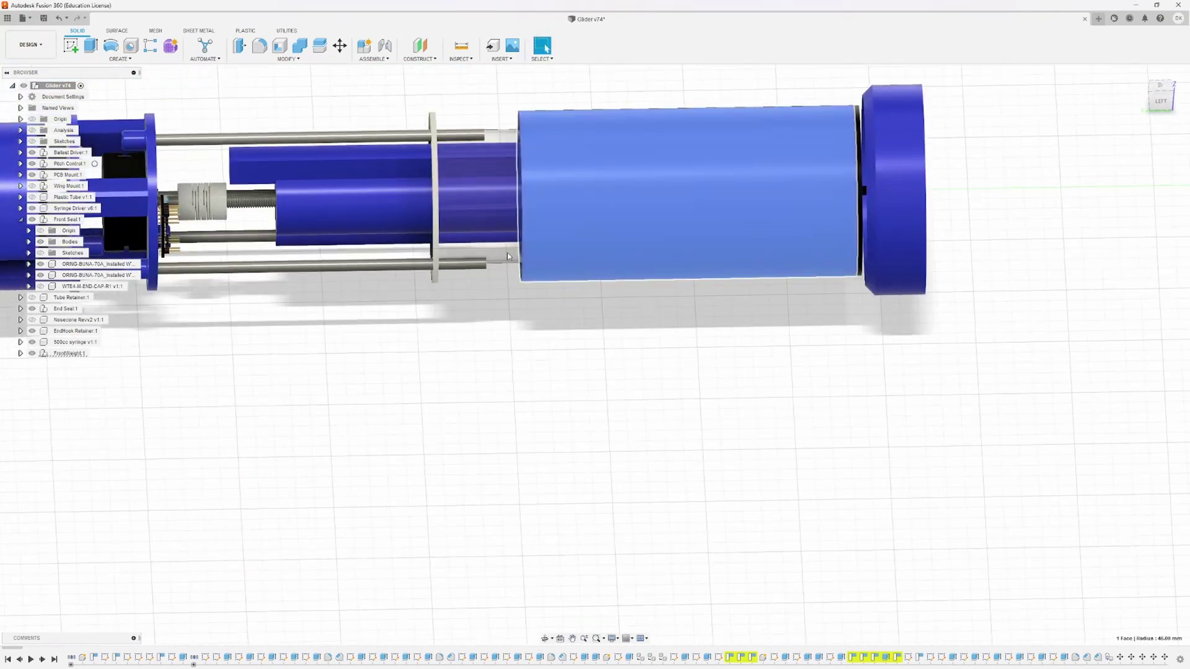
pyautogui.click(32, 354)
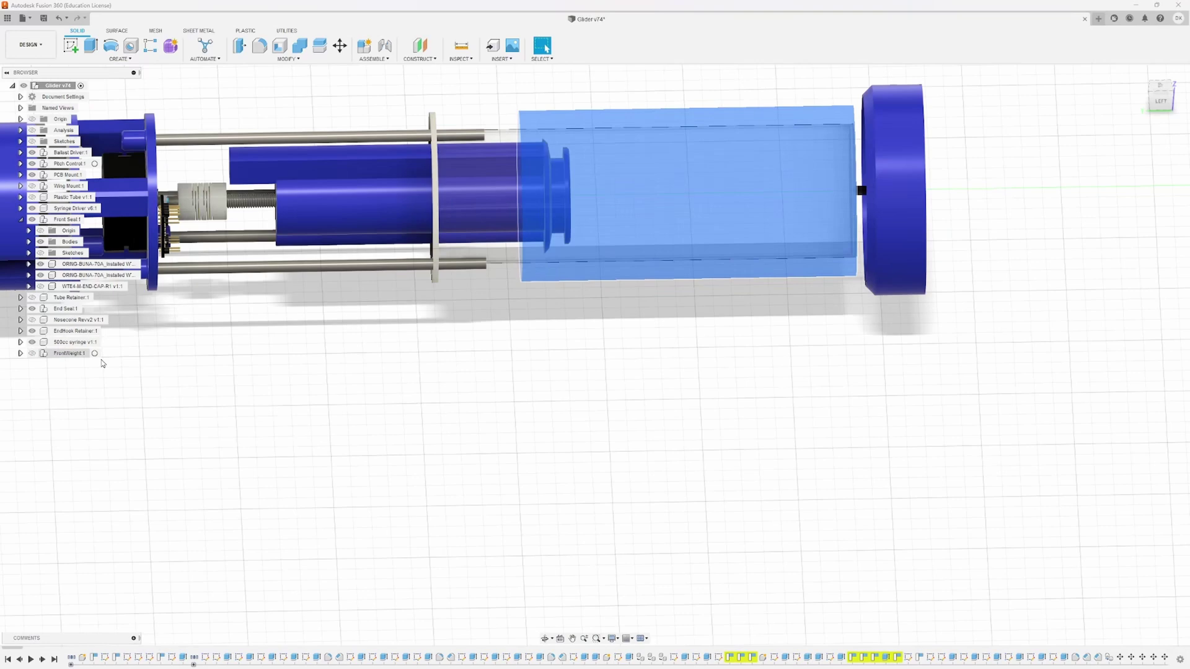
# - Examine the syringe driver's plunger inside the syringe and its rear end facing the ballast driver
pyautogui.keyDown('shift'); pyautogui.moveTo(568, 299); pyautogui.dragTo(644, 346, button='middle'); pyautogui.keyUp('shift')
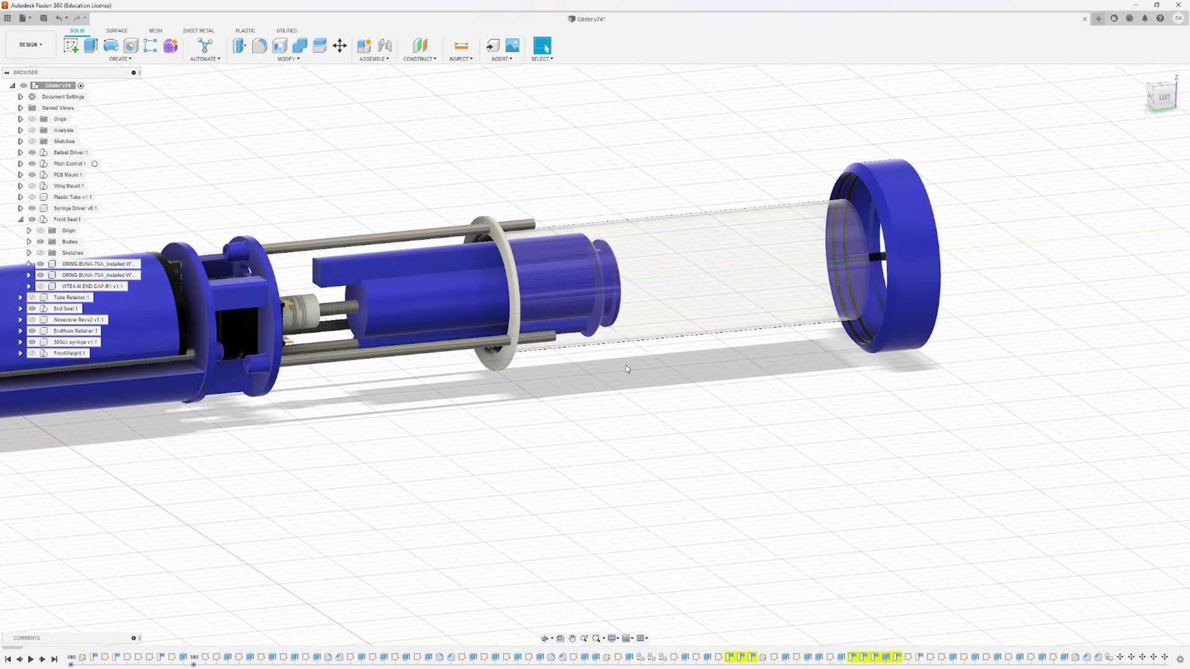
pyautogui.scroll(3, 626, 365)
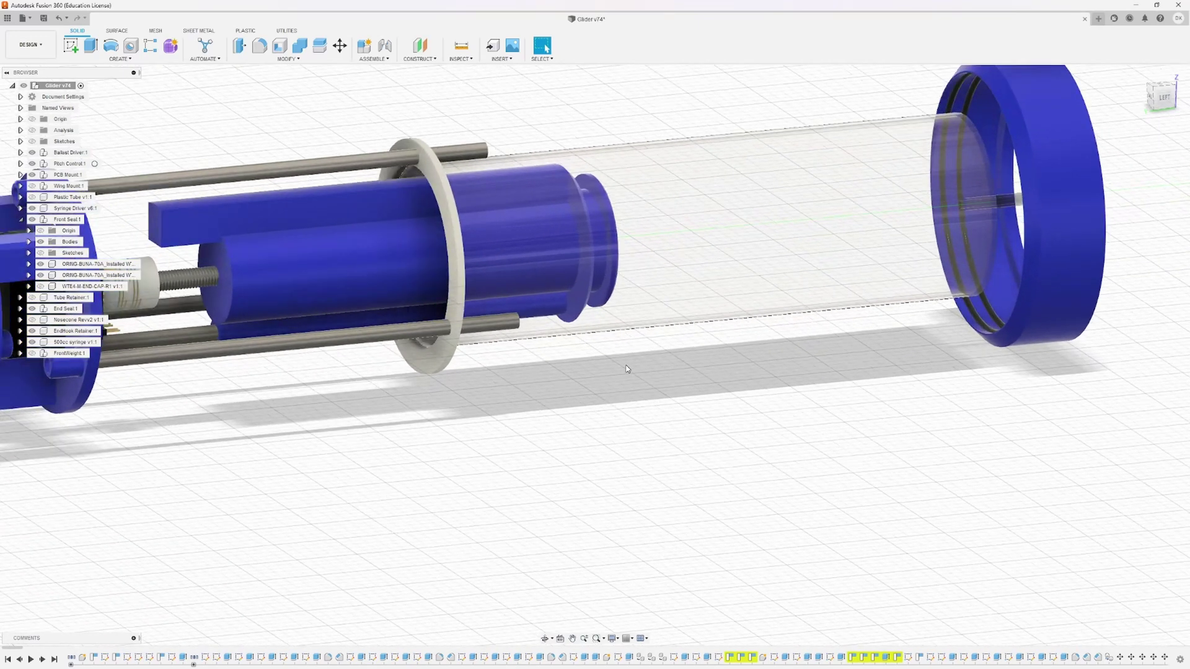
pyautogui.scroll(-3, 627, 366)
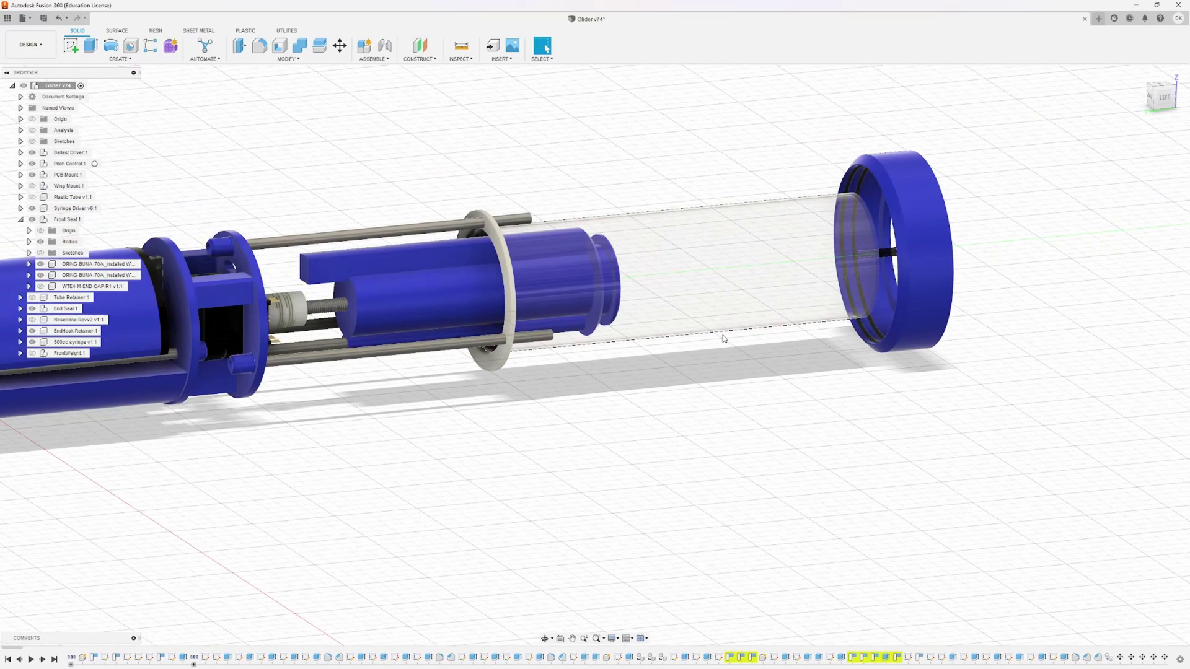
pyautogui.scroll(4, 356, 339)
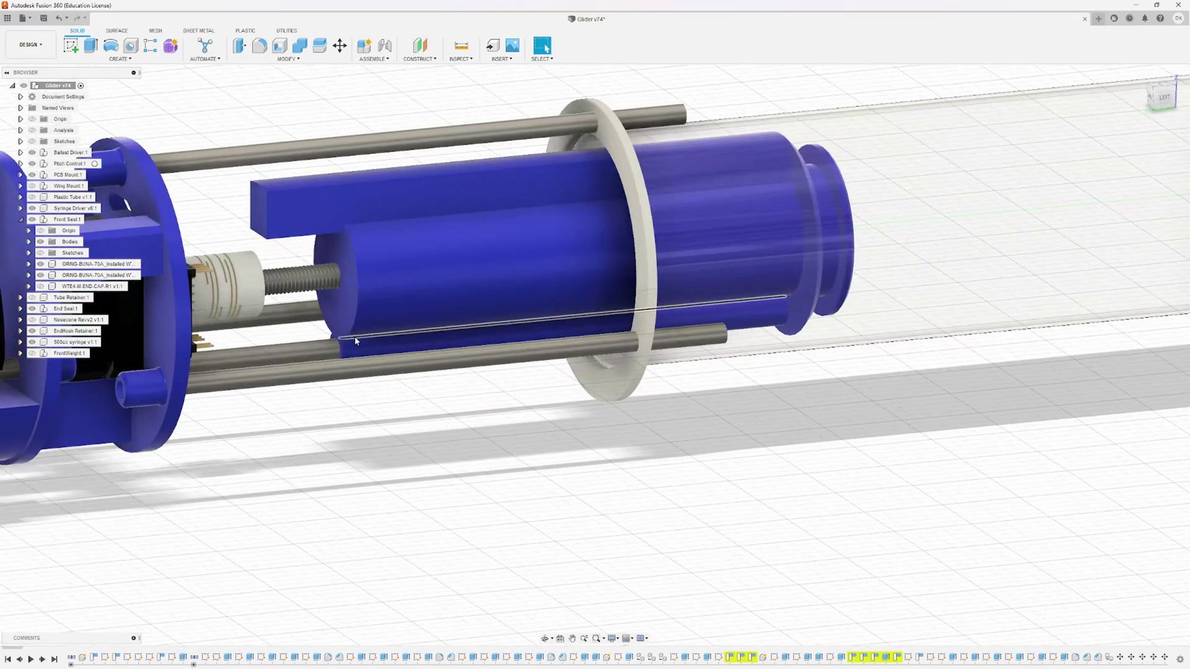
pyautogui.scroll(-2, 355, 340)
pyautogui.keyDown('shift'); pyautogui.moveTo(597, 403); pyautogui.dragTo(338, 226, button='middle'); pyautogui.keyUp('shift')
pyautogui.moveTo(374, 271)
pyautogui.mouseDown(button='middle')
pyautogui.moveTo(358, 270)
pyautogui.moveTo(348, 292)
pyautogui.moveTo(313, 245)
pyautogui.moveTo(386, 270)
pyautogui.mouseUp(button='middle')
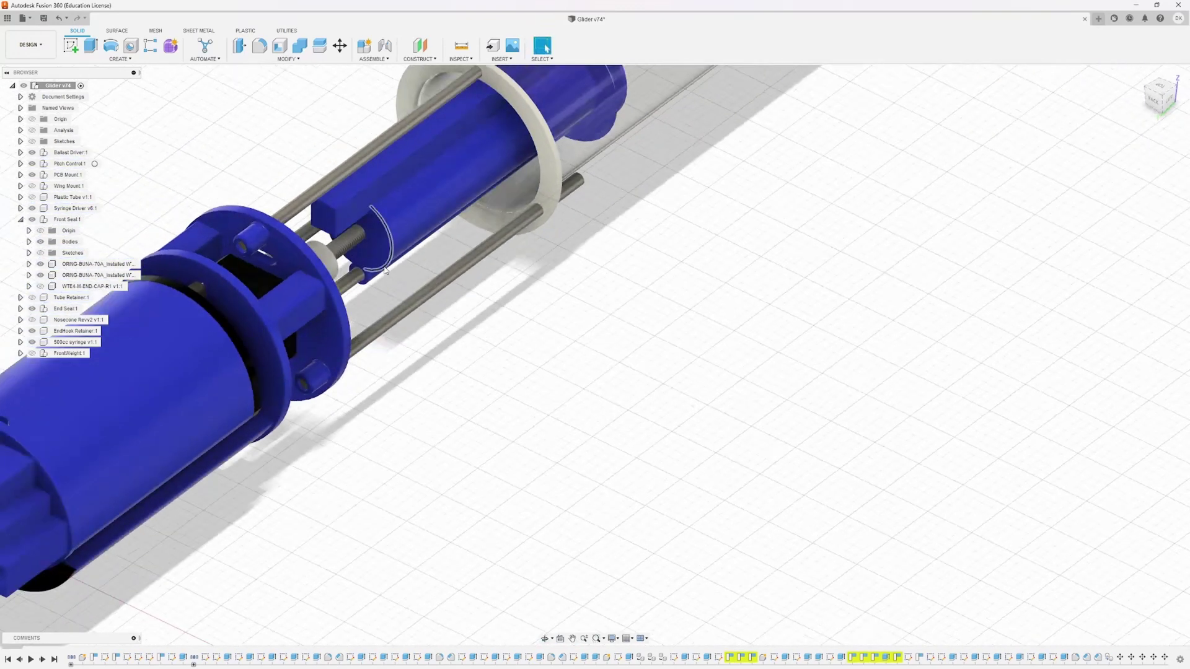
# - Inspect the syringe driver with the ballast driver temporarily hidden, and again with it shown, including the threaded rod and coupling
pyautogui.click(406, 217)
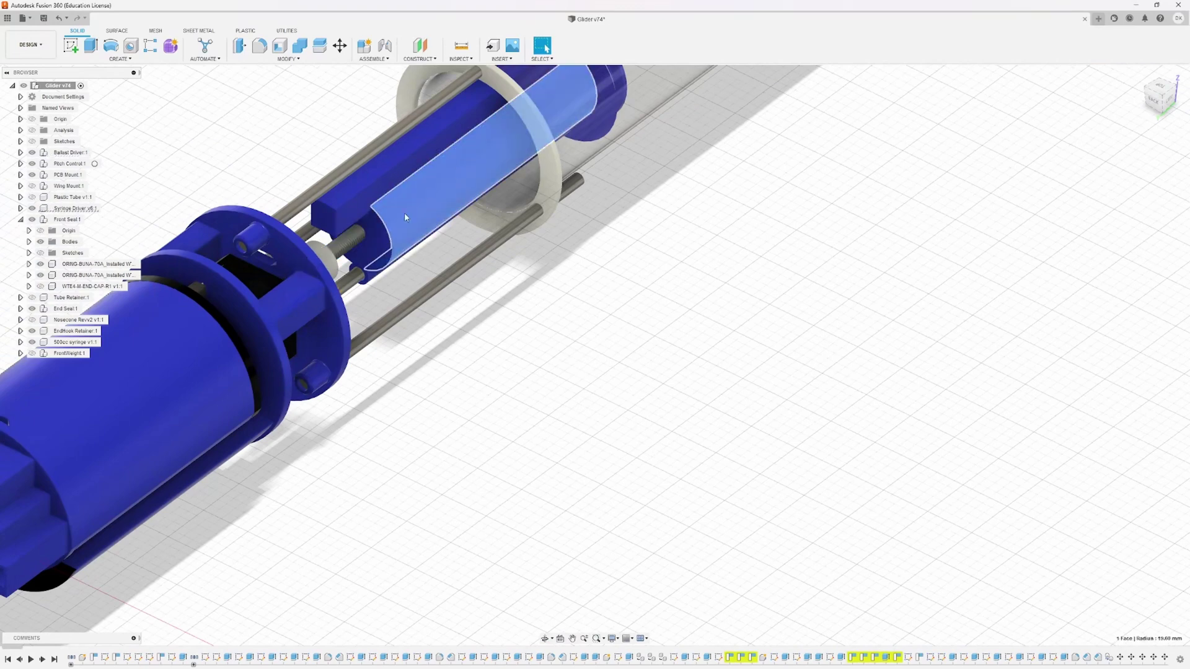
pyautogui.click(345, 241)
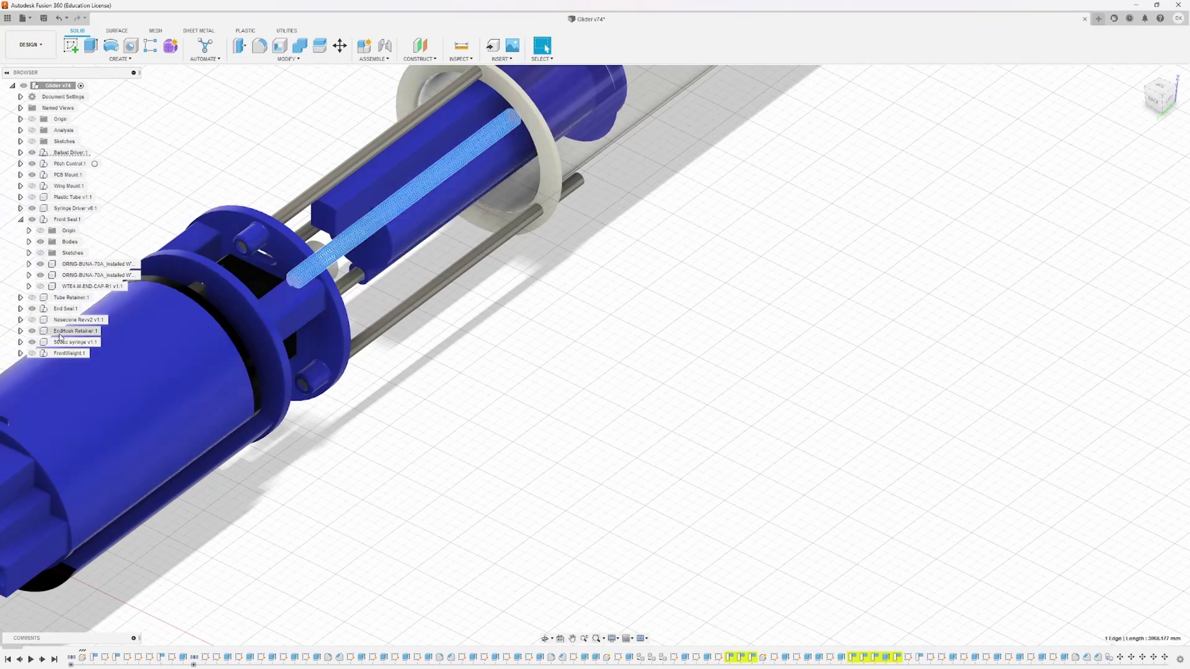
pyautogui.click(31, 153)
pyautogui.scroll(3, 315, 299)
pyautogui.keyDown('shift'); pyautogui.moveTo(366, 238); pyautogui.dragTo(621, 307, button='middle'); pyautogui.keyUp('shift')
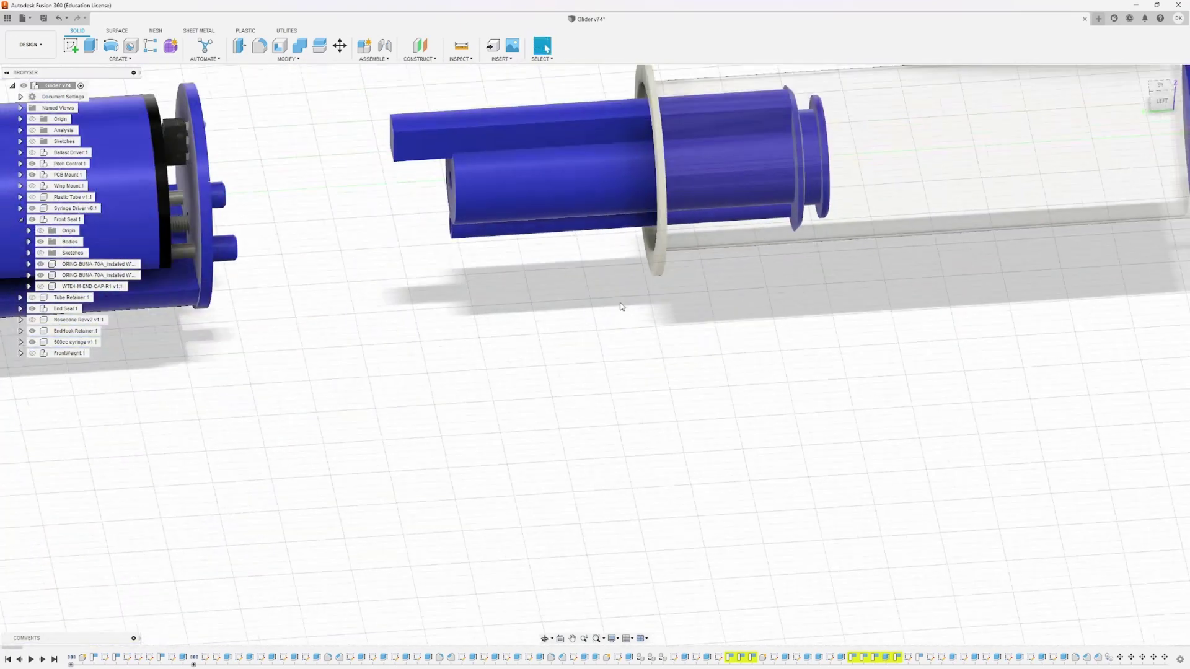
pyautogui.scroll(-3, 622, 306)
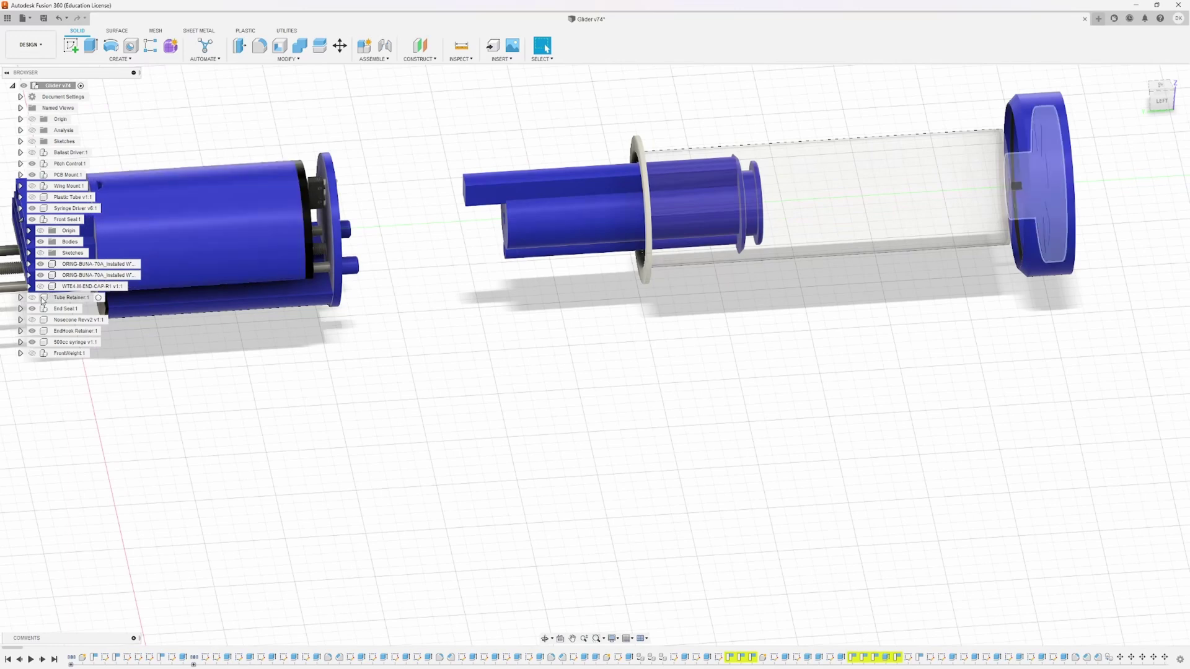
pyautogui.click(32, 152)
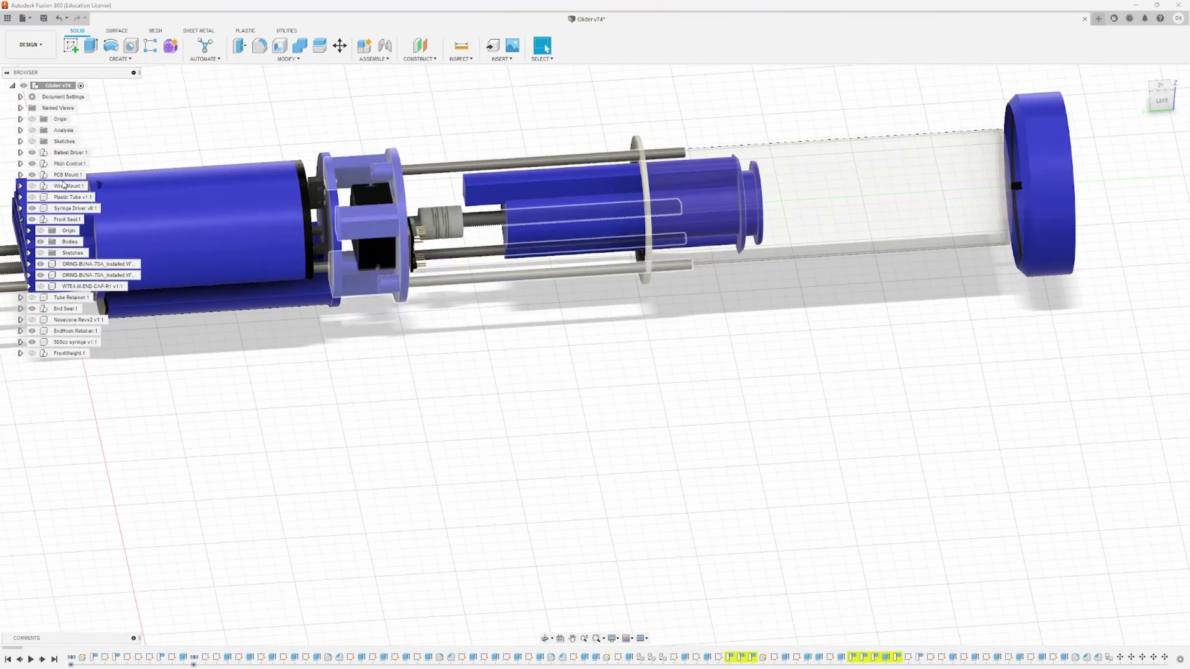
pyautogui.scroll(5, 466, 352)
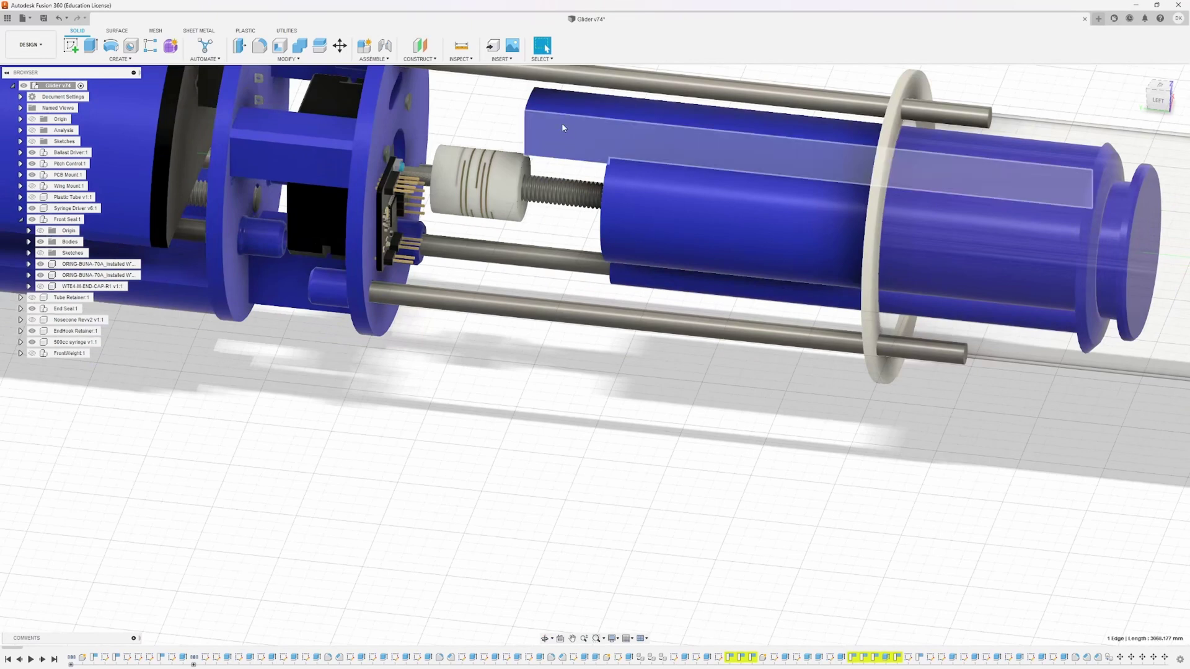
pyautogui.keyDown('shift'); pyautogui.moveTo(564, 128); pyautogui.dragTo(547, 389, button='middle'); pyautogui.keyUp('shift')
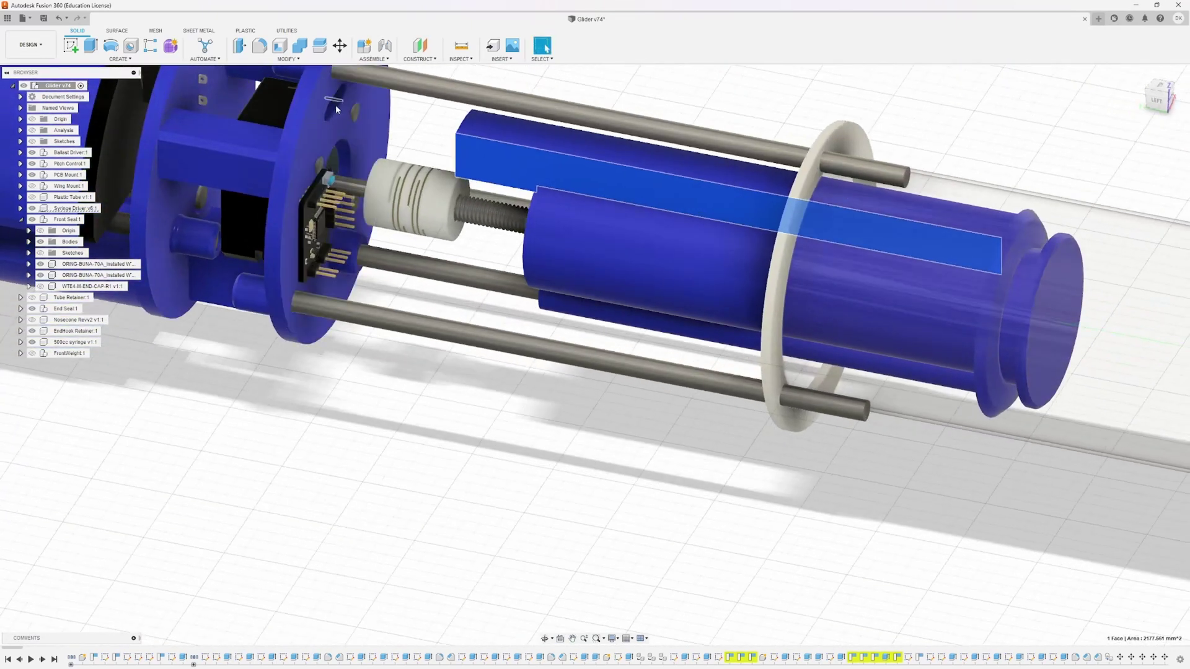
pyautogui.scroll(-5, 309, 279)
pyautogui.moveTo(276, 289); pyautogui.dragTo(508, 297, button='middle')
pyautogui.click(340, 262)
pyautogui.click(31, 164)
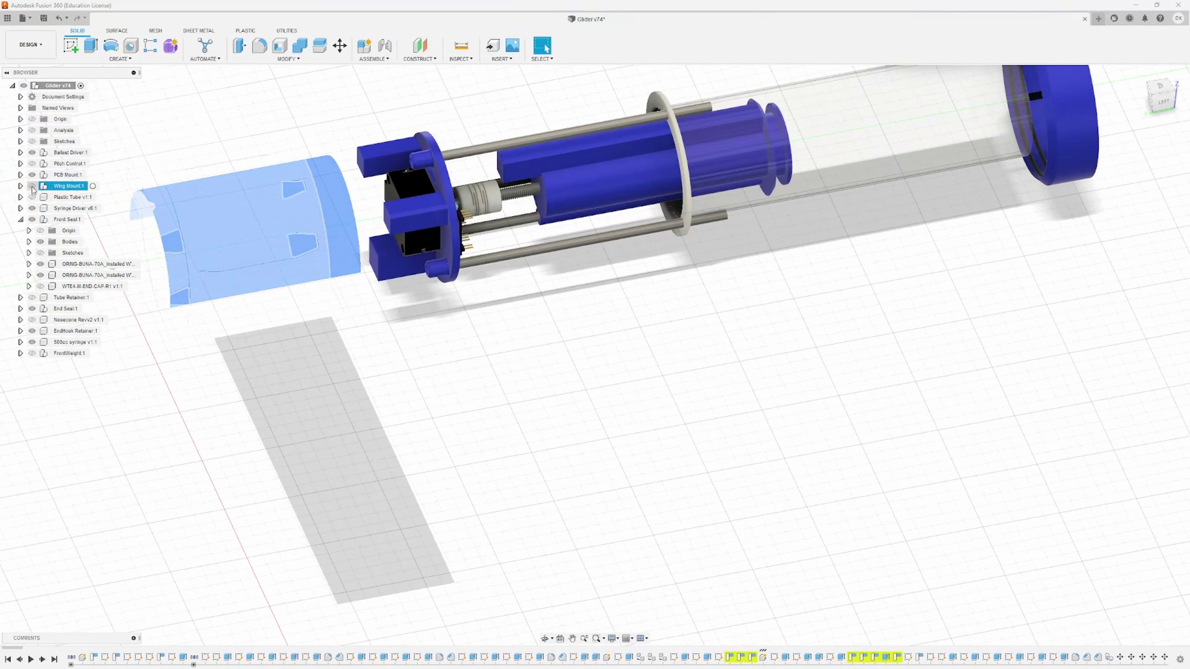
pyautogui.click(32, 163)
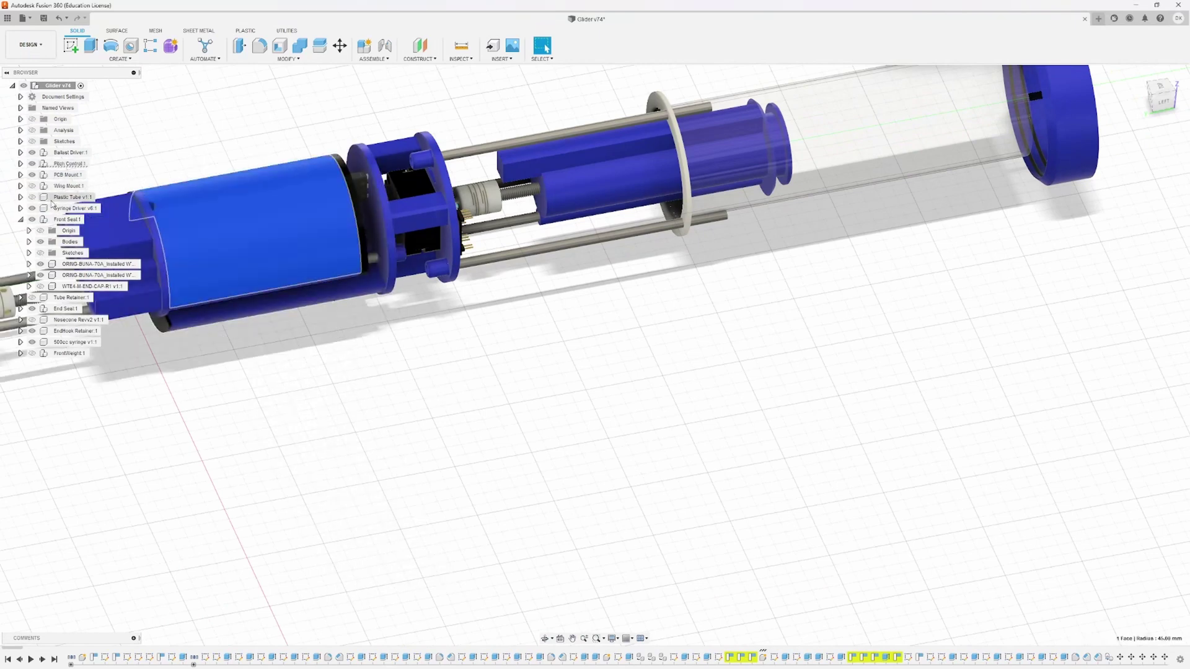
# - Hide the compartment and the compartment lid inside the pitch control assembly
pyautogui.click(20, 164)
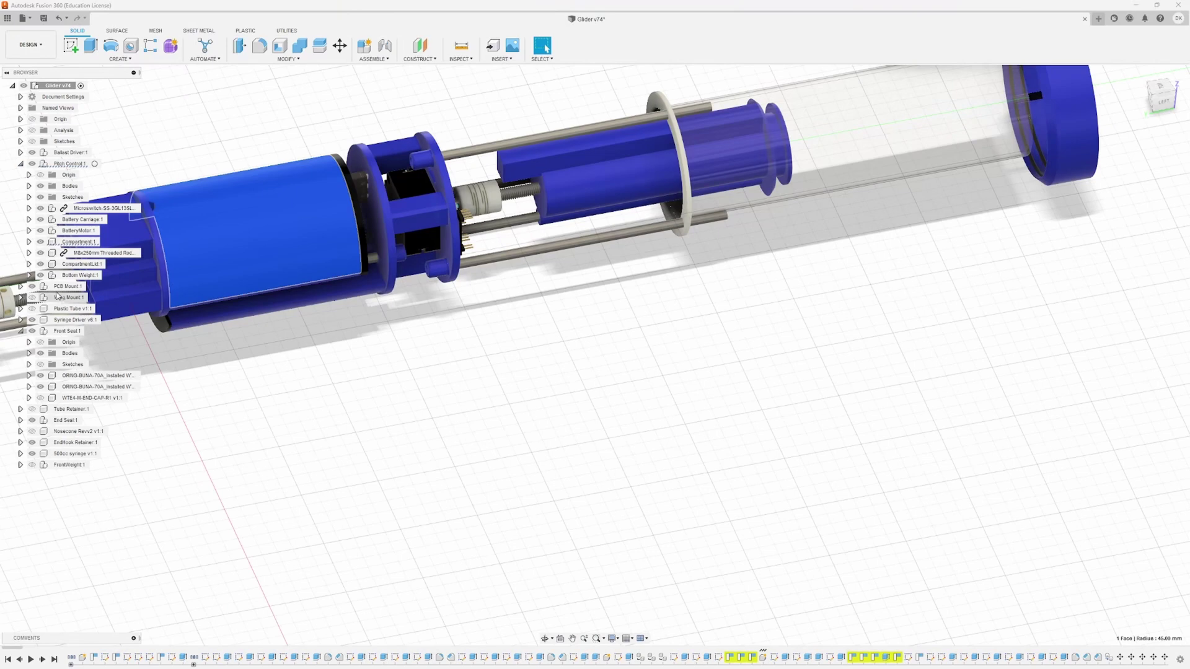
pyautogui.scroll(3, 374, 458)
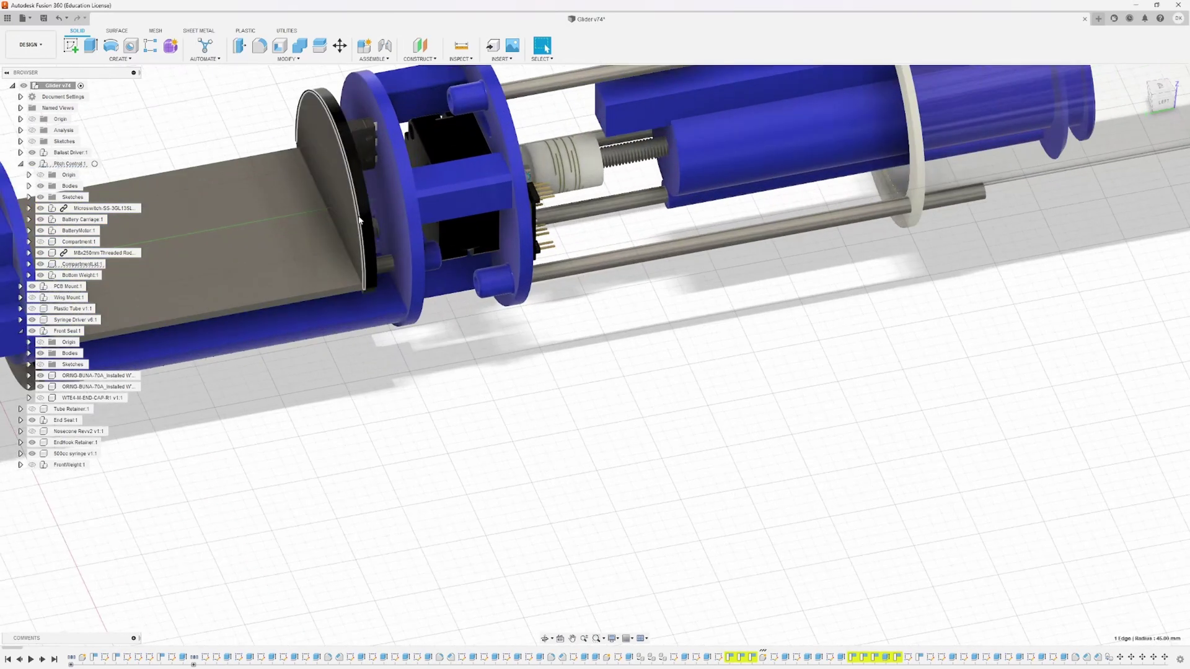
pyautogui.click(41, 263)
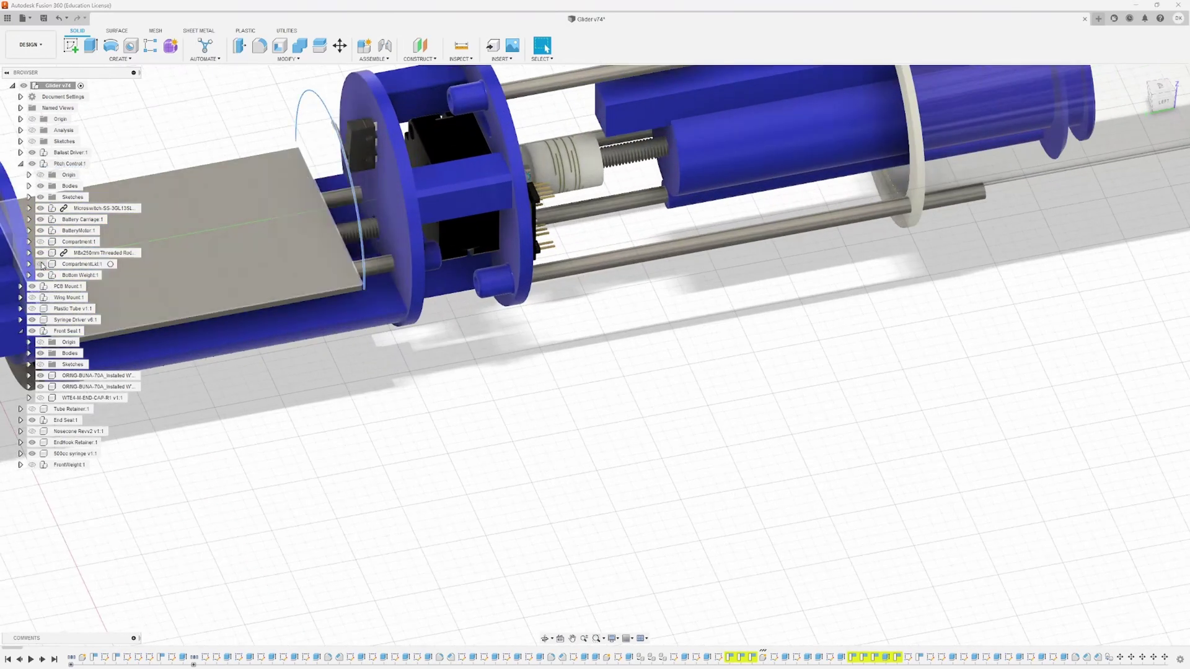
# - Examine the microswitch on the ballast driver plate and the exposed battery carriage behind it
pyautogui.keyDown('shift'); pyautogui.moveTo(389, 433); pyautogui.dragTo(417, 376, button='middle'); pyautogui.keyUp('shift')
pyautogui.moveTo(260, 336); pyautogui.dragTo(332, 385, button='middle')
pyautogui.scroll(3, 348, 362)
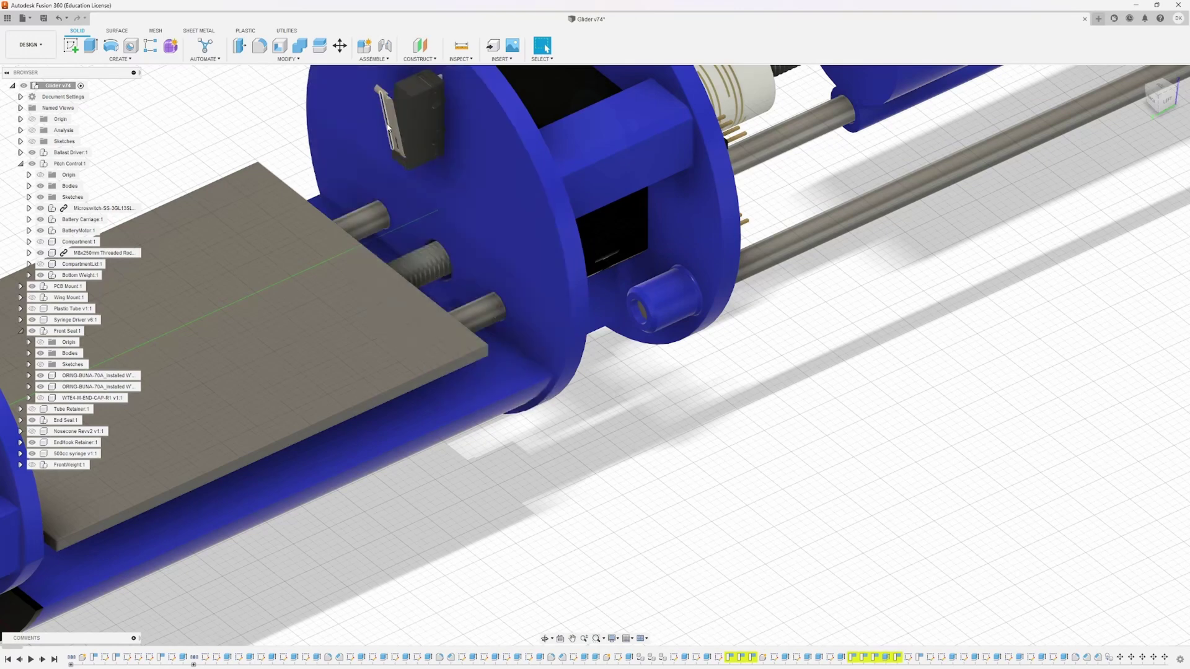
pyautogui.scroll(-2, 403, 114)
pyautogui.scroll(-5, 413, 345)
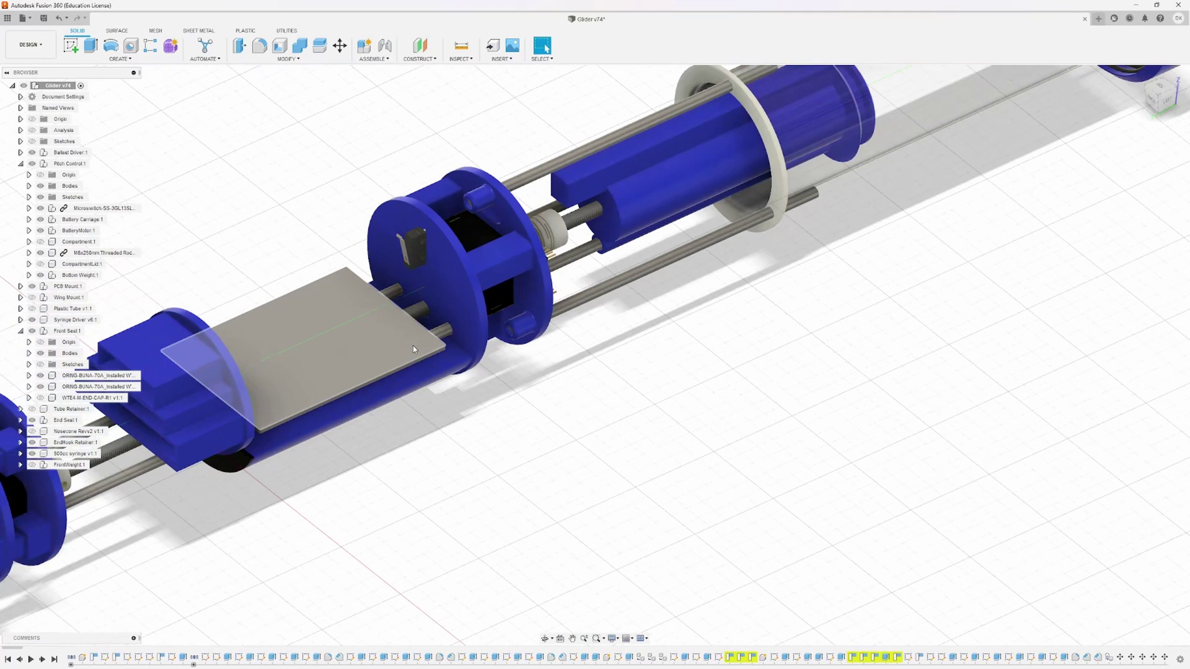
# - Examine the glider from the side, from the pitch control plate through the ballast driver to the syringe driver and syringe
pyautogui.scroll(-3, 561, 414)
pyautogui.keyDown('shift'); pyautogui.moveTo(602, 398); pyautogui.dragTo(587, 403, button='middle'); pyautogui.keyUp('shift')
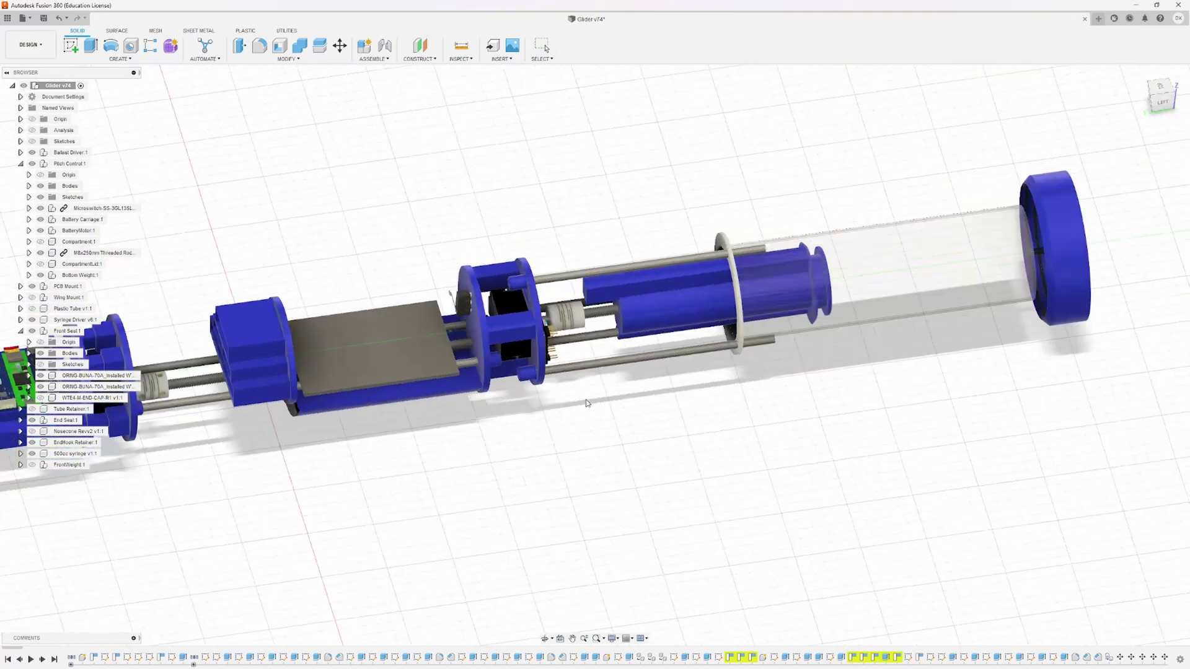
pyautogui.moveTo(648, 436); pyautogui.dragTo(513, 396, button='middle')
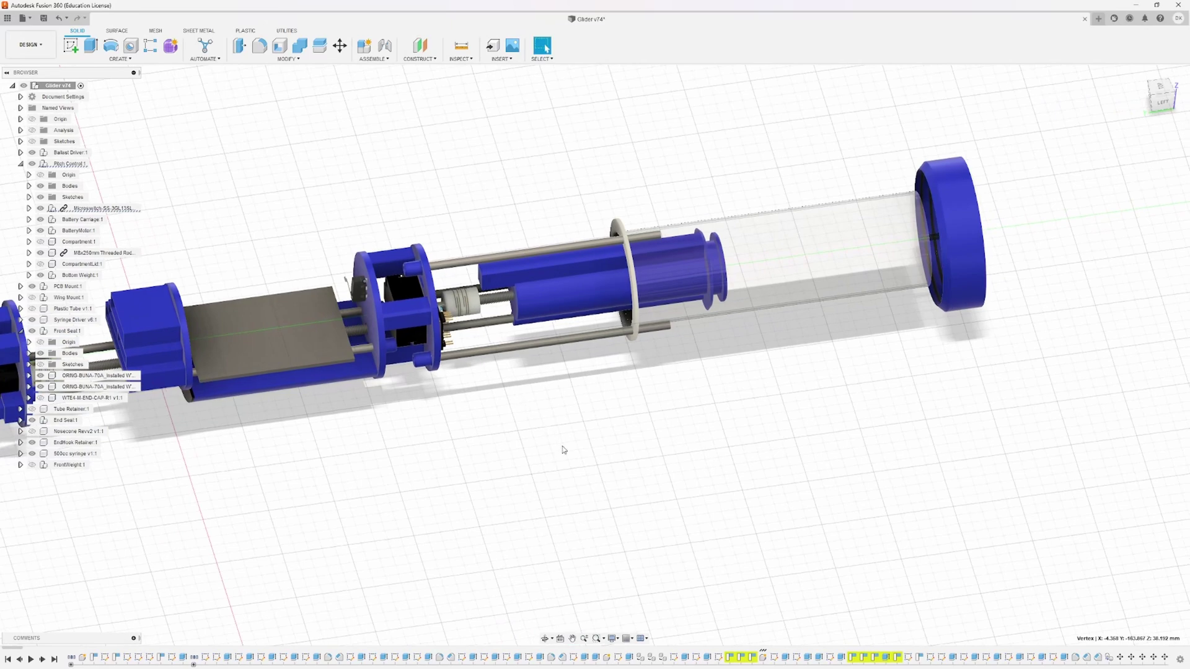
pyautogui.moveTo(563, 451); pyautogui.dragTo(542, 444, button='middle')
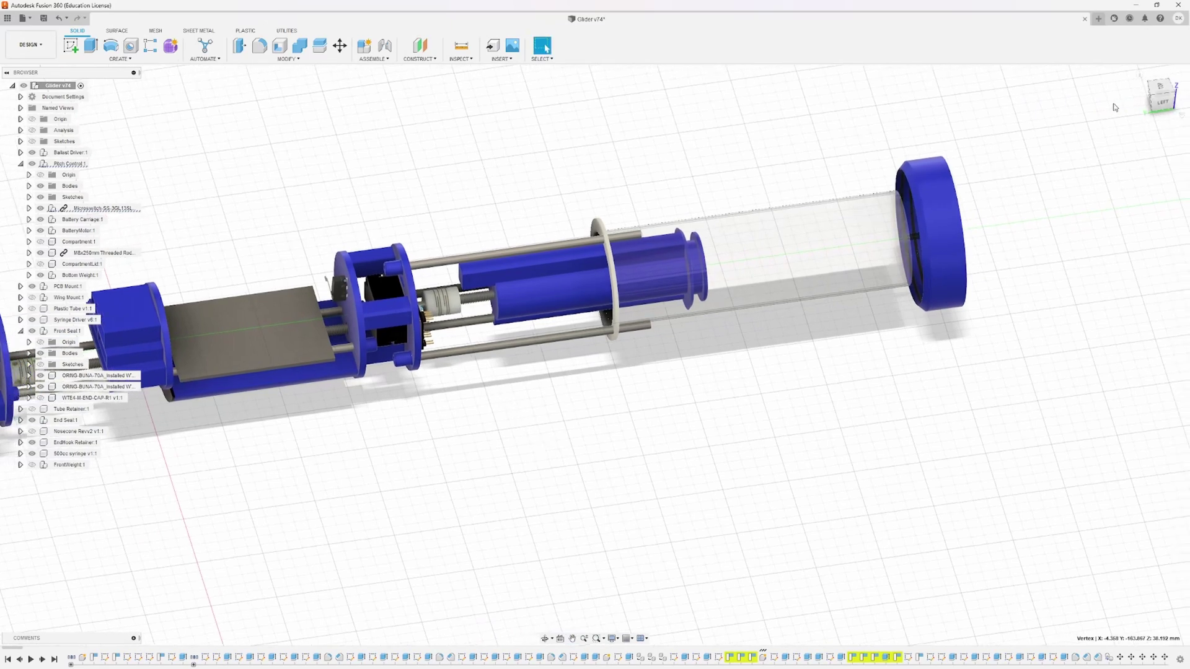
pyautogui.keyDown('shift'); pyautogui.moveTo(595, 355); pyautogui.dragTo(574, 334, button='middle'); pyautogui.keyUp('shift')
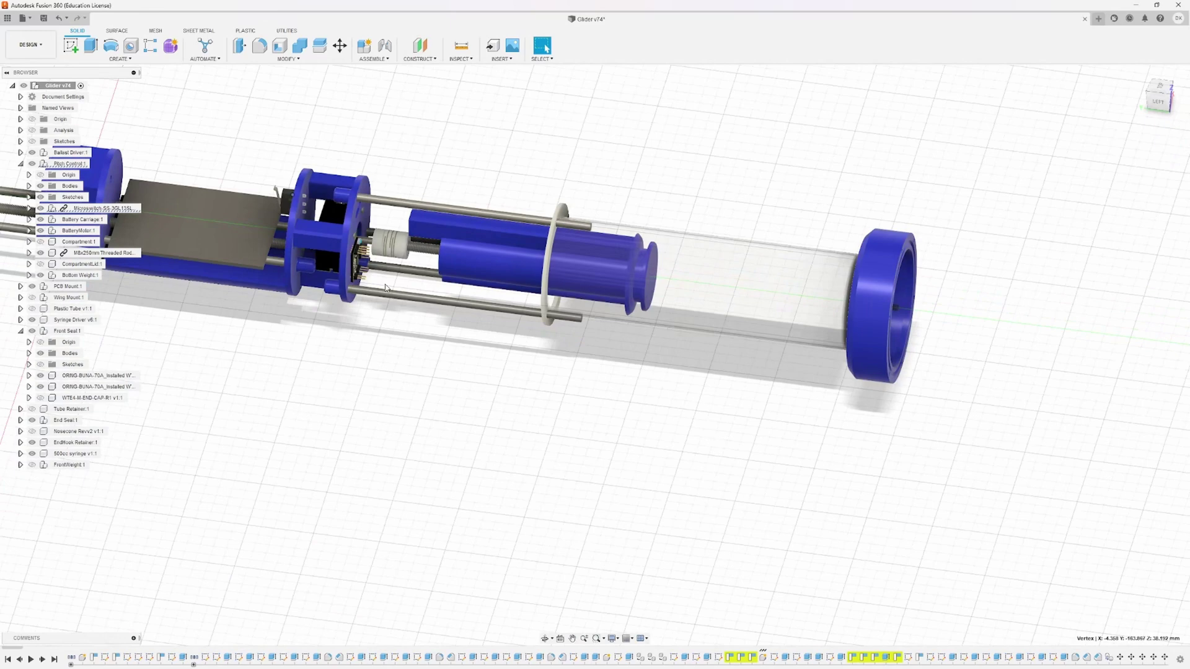
pyautogui.moveTo(545, 127); pyautogui.dragTo(837, 213, button='middle')
pyautogui.scroll(6, 809, 341)
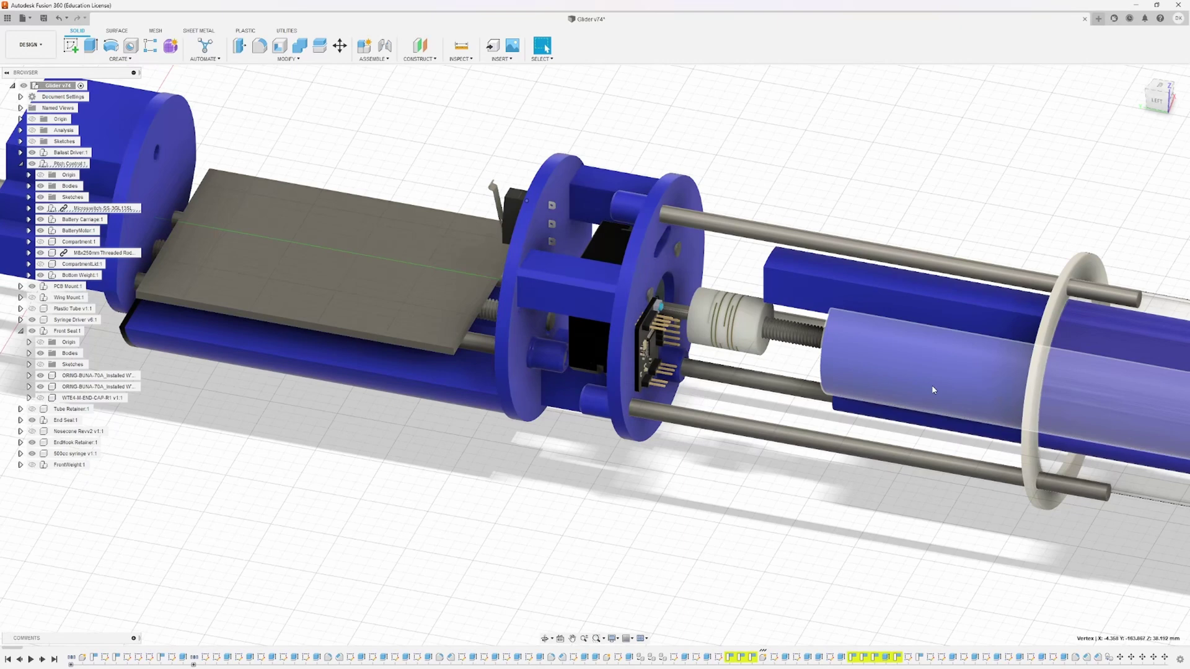
pyautogui.scroll(-3, 932, 396)
pyautogui.moveTo(937, 394); pyautogui.dragTo(711, 398, button='middle')
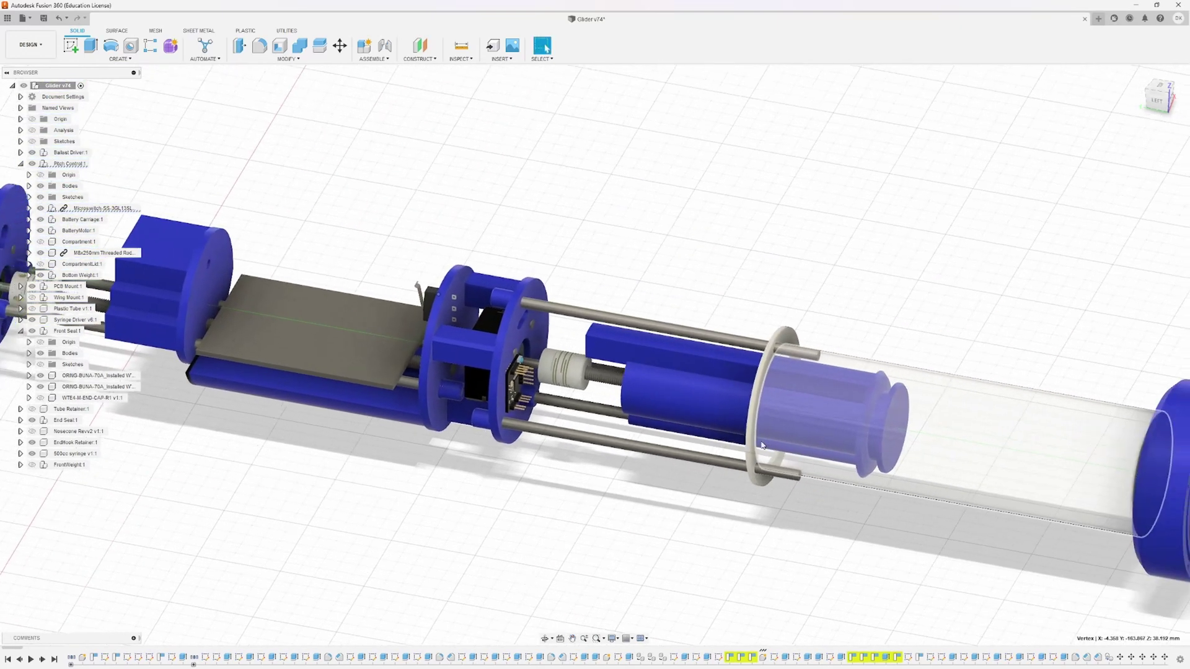
pyautogui.click(711, 398)
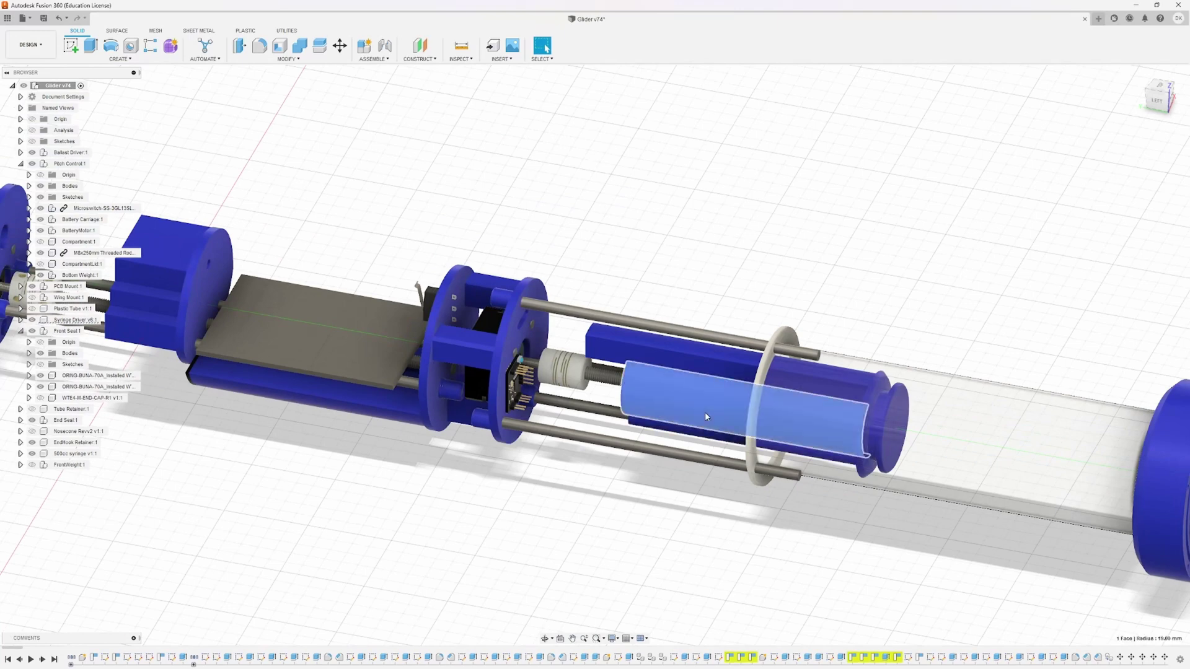
pyautogui.scroll(-4, 694, 437)
pyautogui.scroll(4, 673, 435)
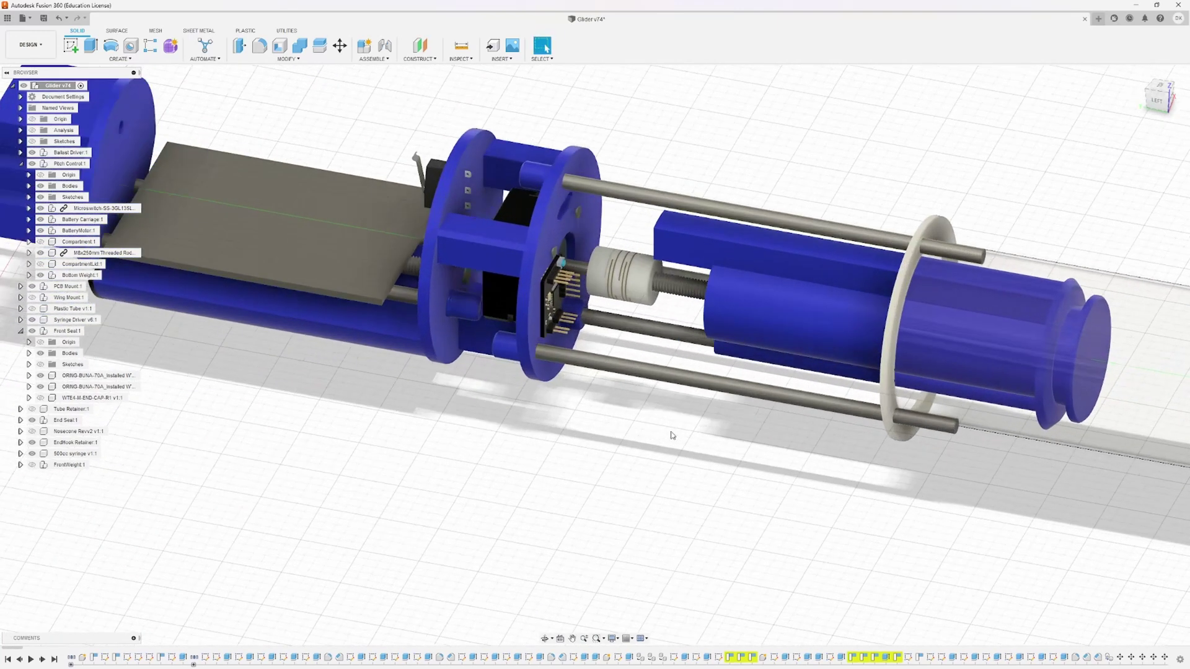
# - Remove the flat plate body, Body4, from the pitch control assembly and show its compartment again
pyautogui.click(359, 276)
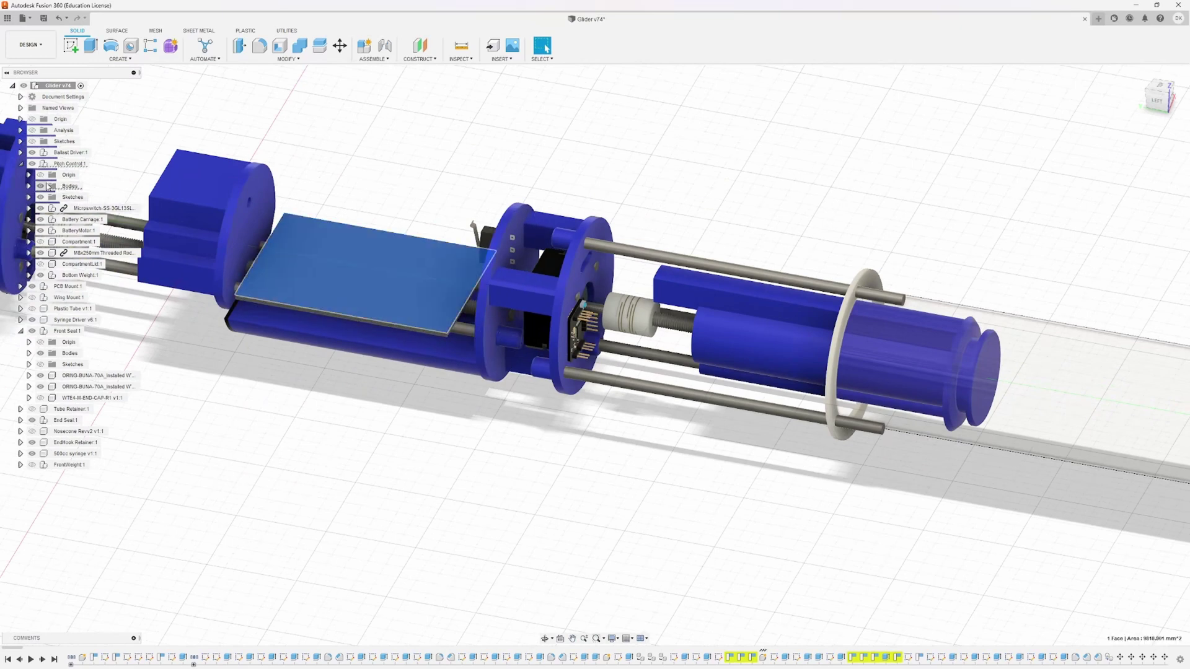
pyautogui.click(29, 186)
pyautogui.click(78, 231)
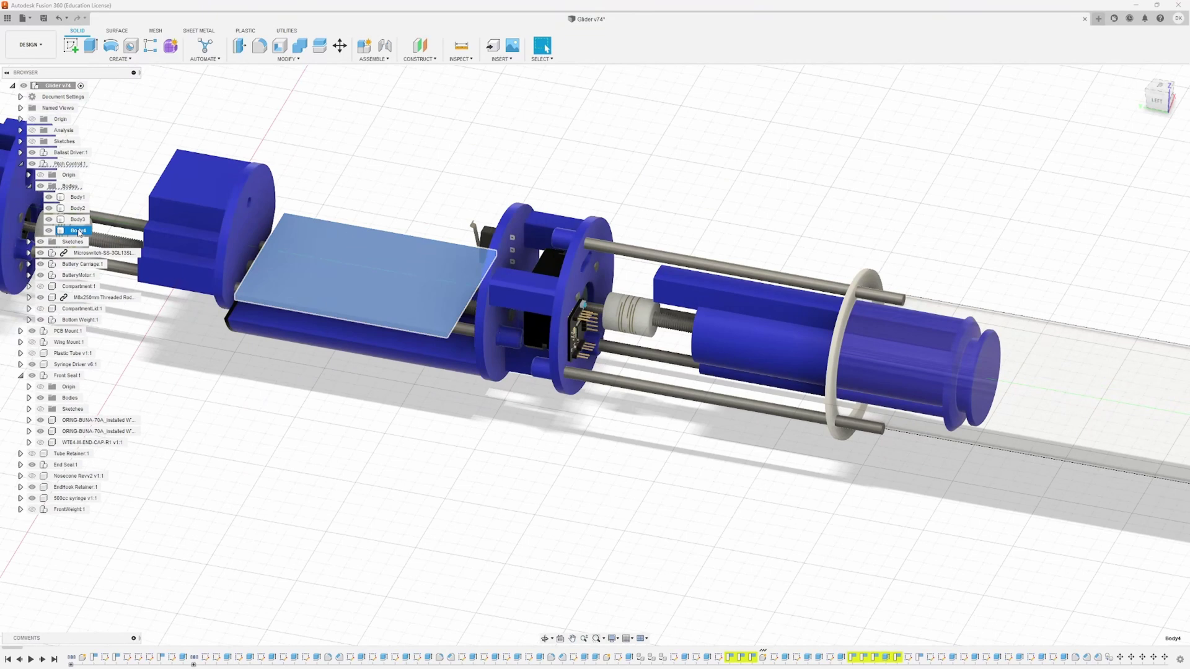
pyautogui.rightClick(79, 233)
pyautogui.click(97, 361)
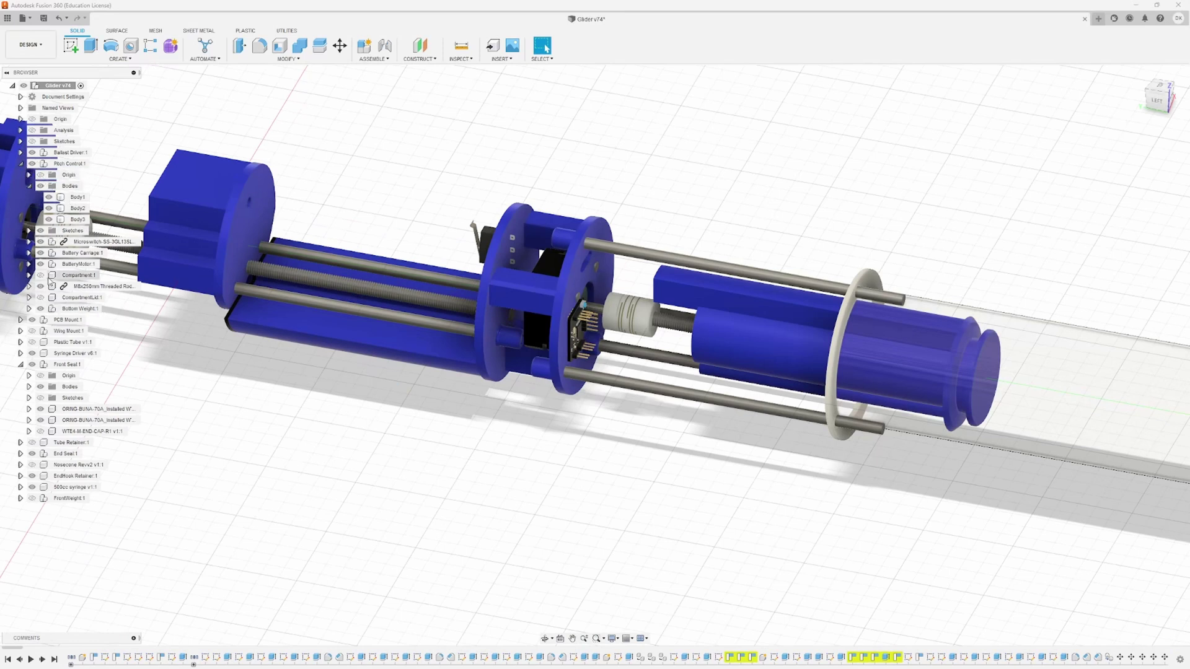
pyautogui.click(41, 275)
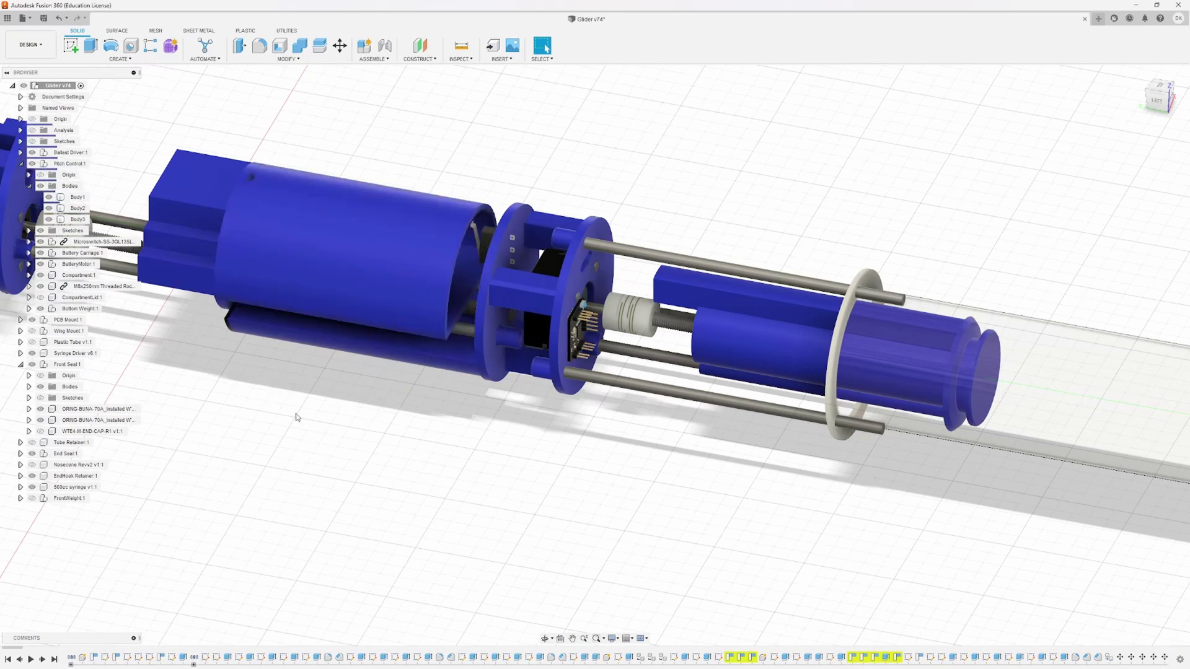
# - Examine the circuit board and shaft coupling on the ballast driver's front plate and their position relative to the syringe driver
pyautogui.keyDown('shift'); pyautogui.moveTo(549, 367); pyautogui.dragTo(636, 339, button='middle'); pyautogui.keyUp('shift')
pyautogui.scroll(3, 637, 338)
pyautogui.scroll(5, 638, 337)
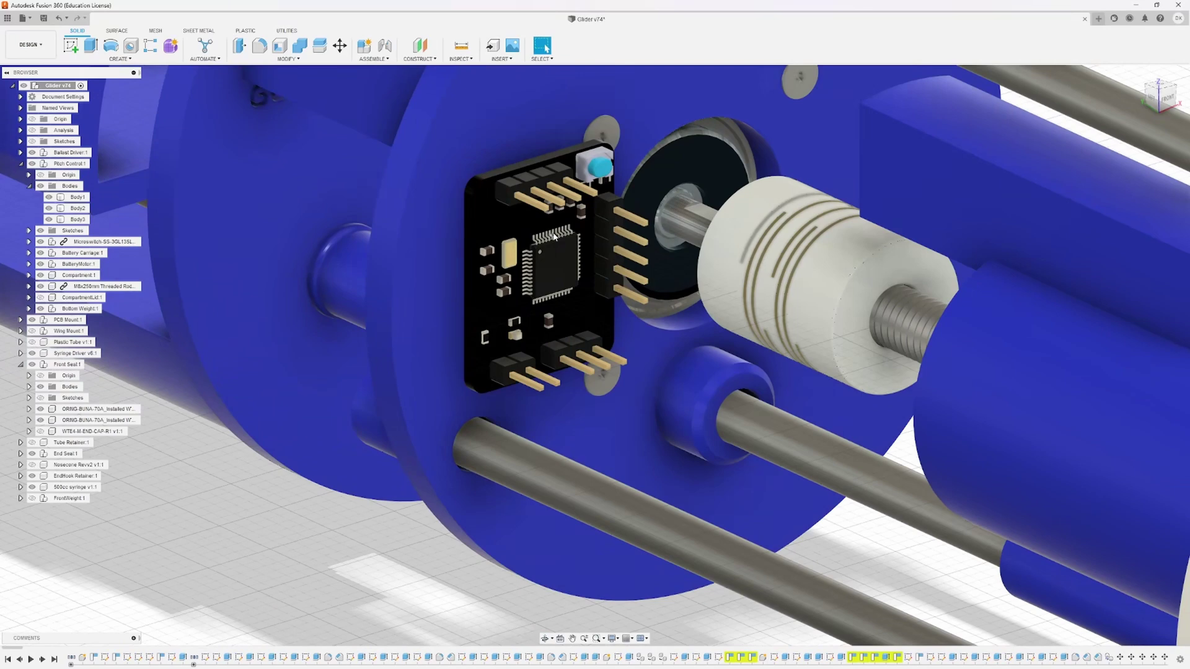
pyautogui.scroll(-8, 541, 315)
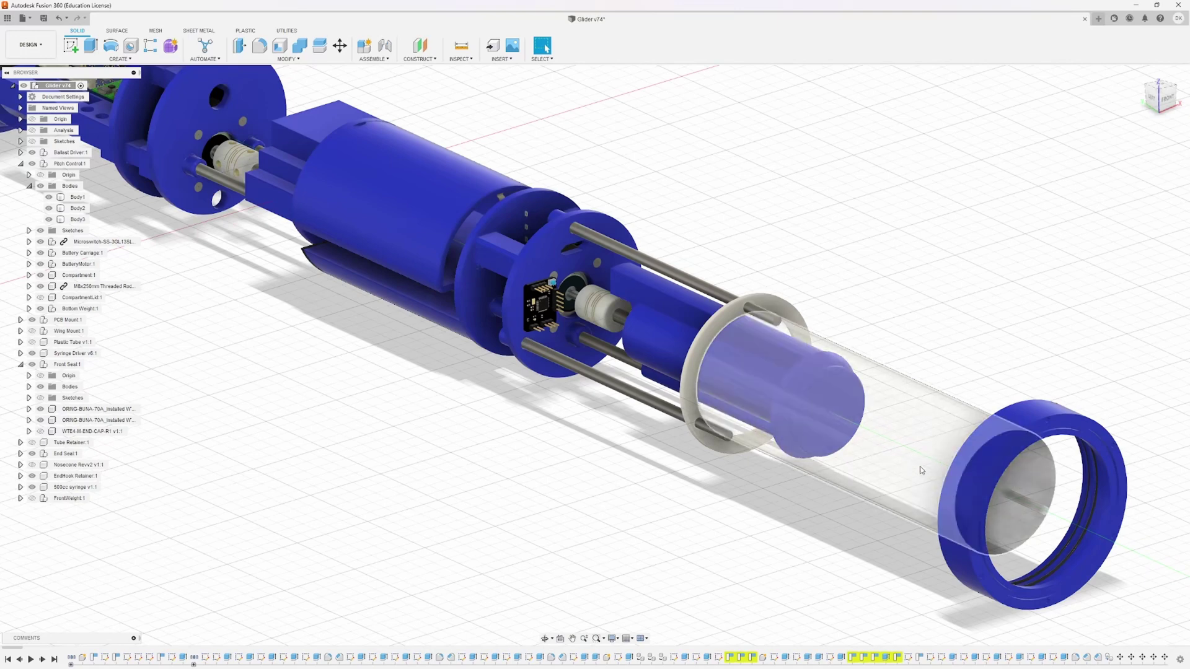
pyautogui.scroll(2, 960, 400)
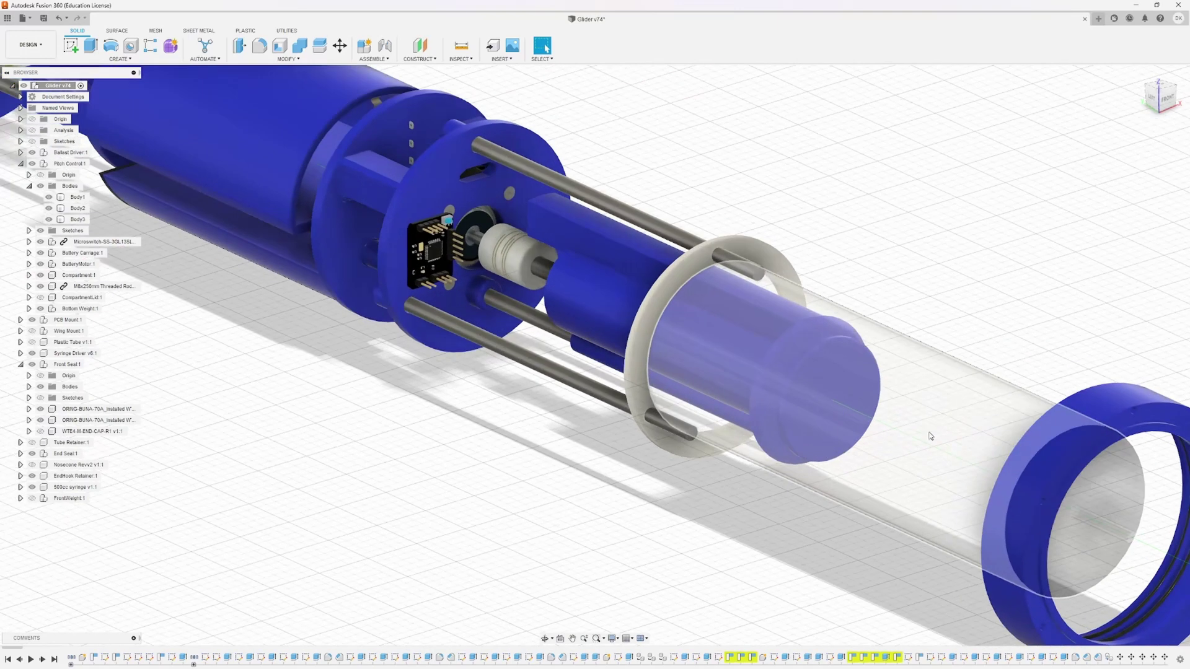
pyautogui.scroll(-3, 783, 481)
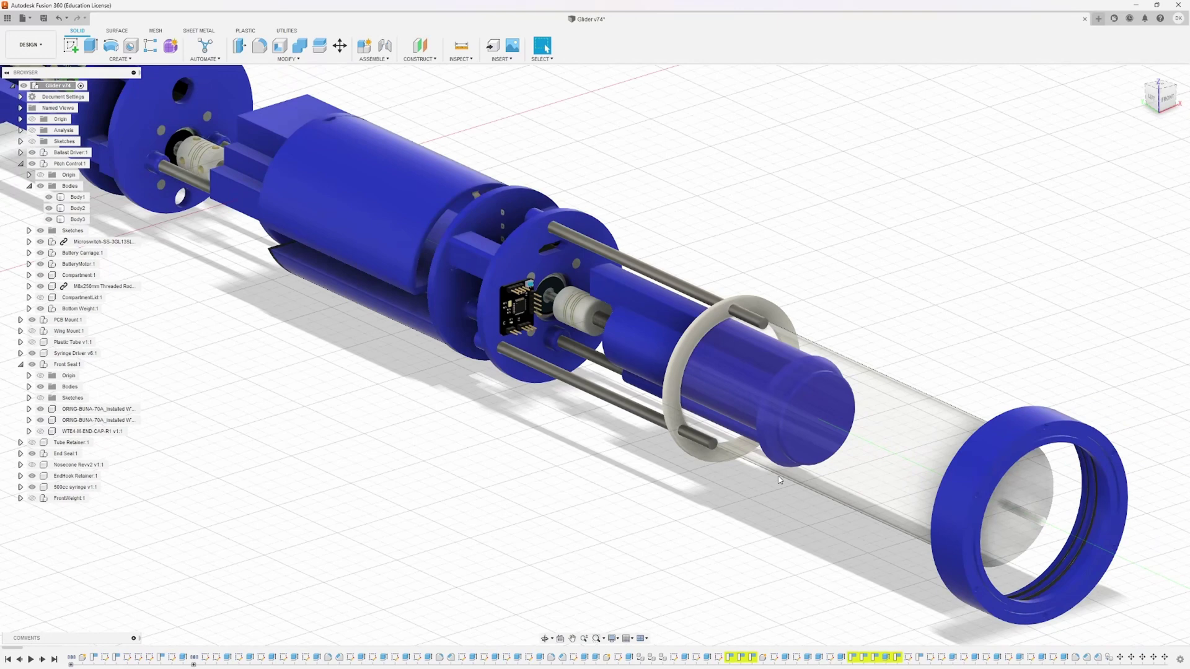
pyautogui.scroll(3, 532, 241)
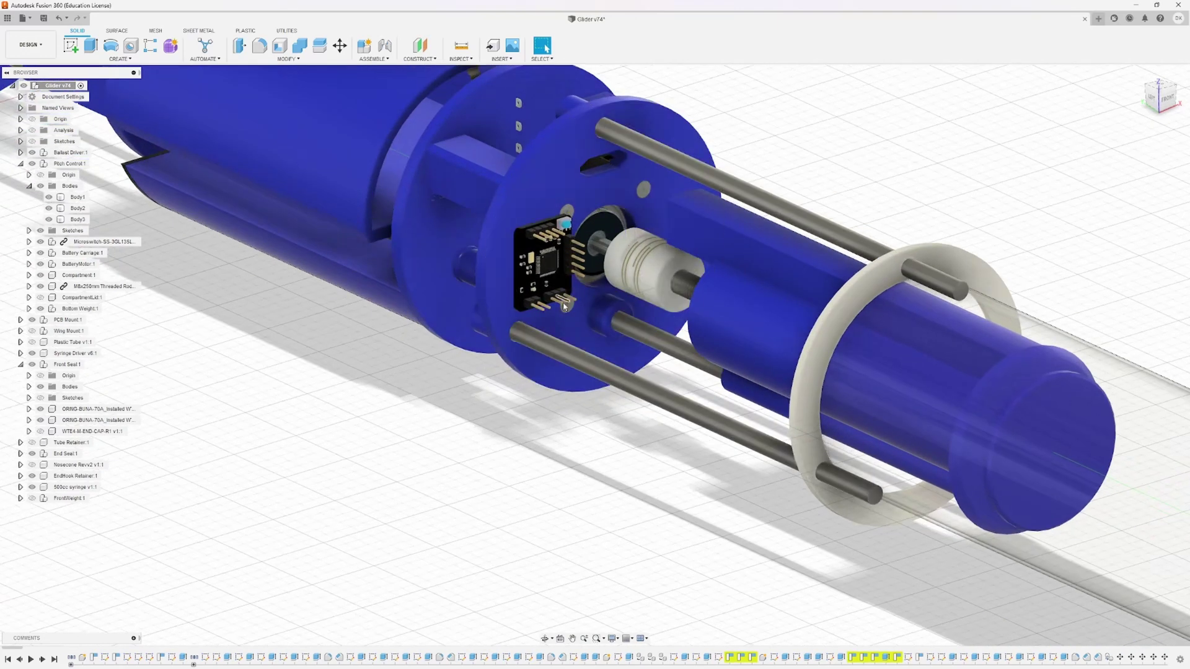
pyautogui.scroll(1, 566, 281)
pyautogui.scroll(-6, 574, 280)
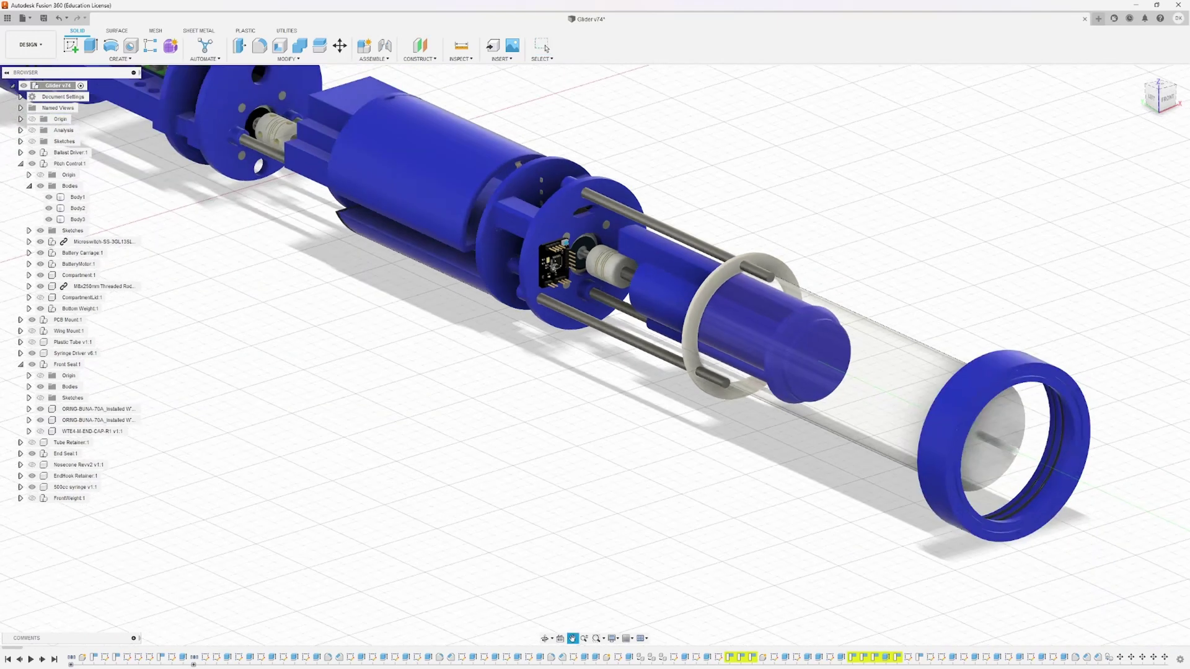
pyautogui.moveTo(380, 290); pyautogui.dragTo(401, 295, button='middle')
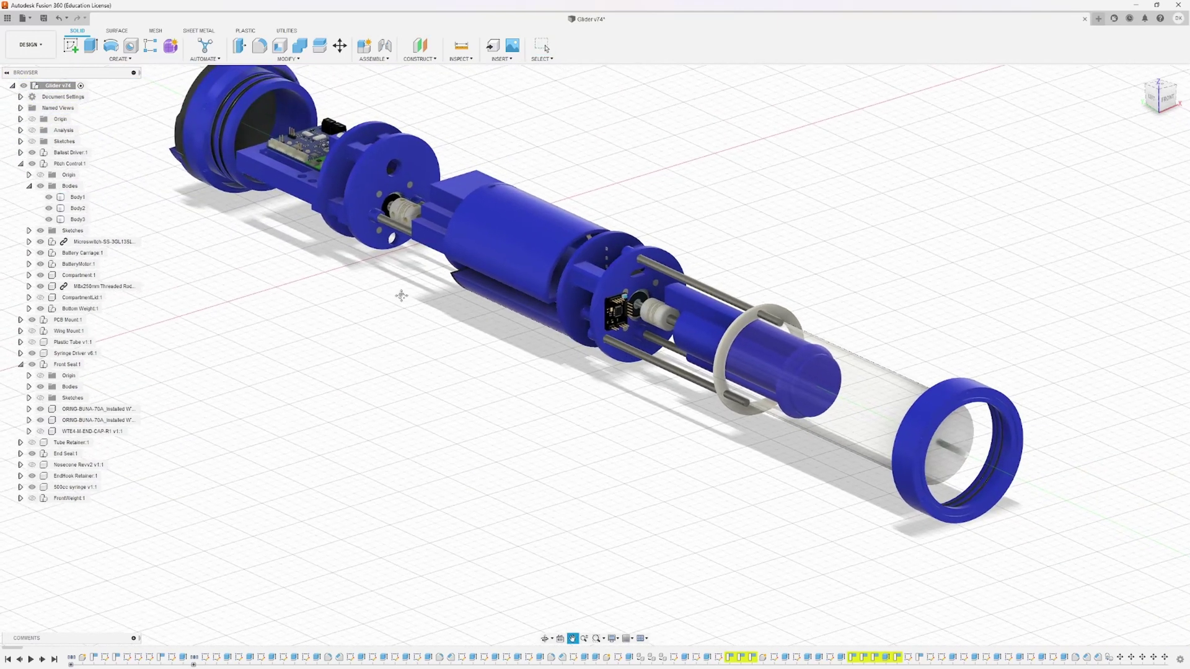
pyautogui.scroll(5, 617, 411)
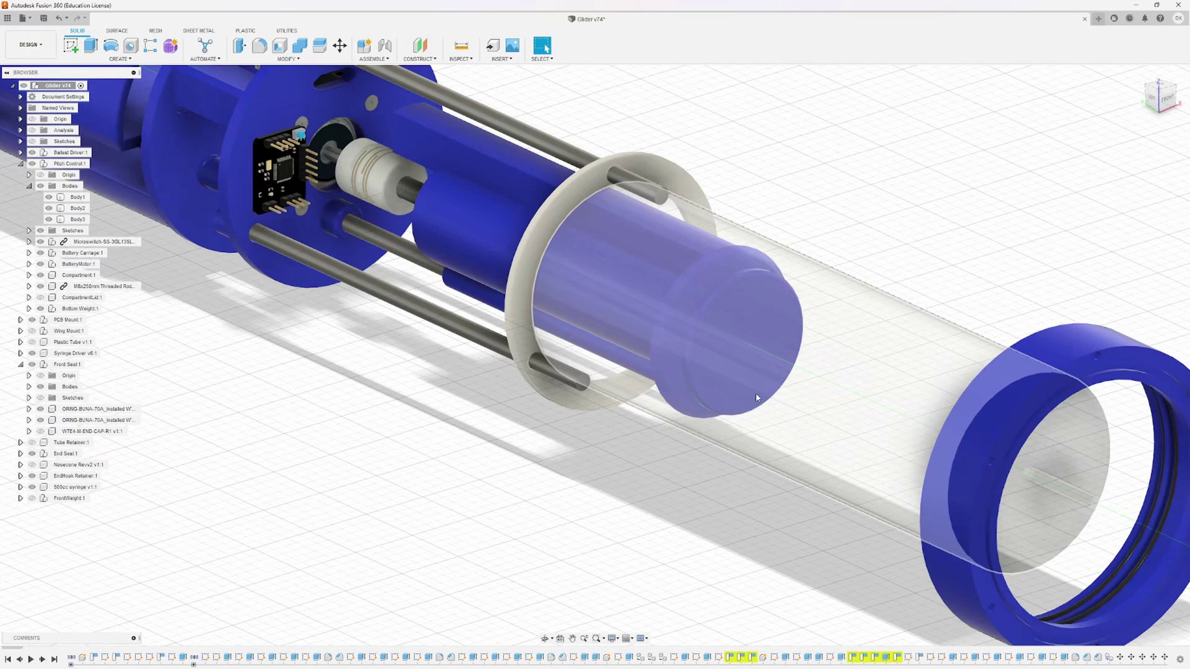
pyautogui.scroll(-5, 757, 393)
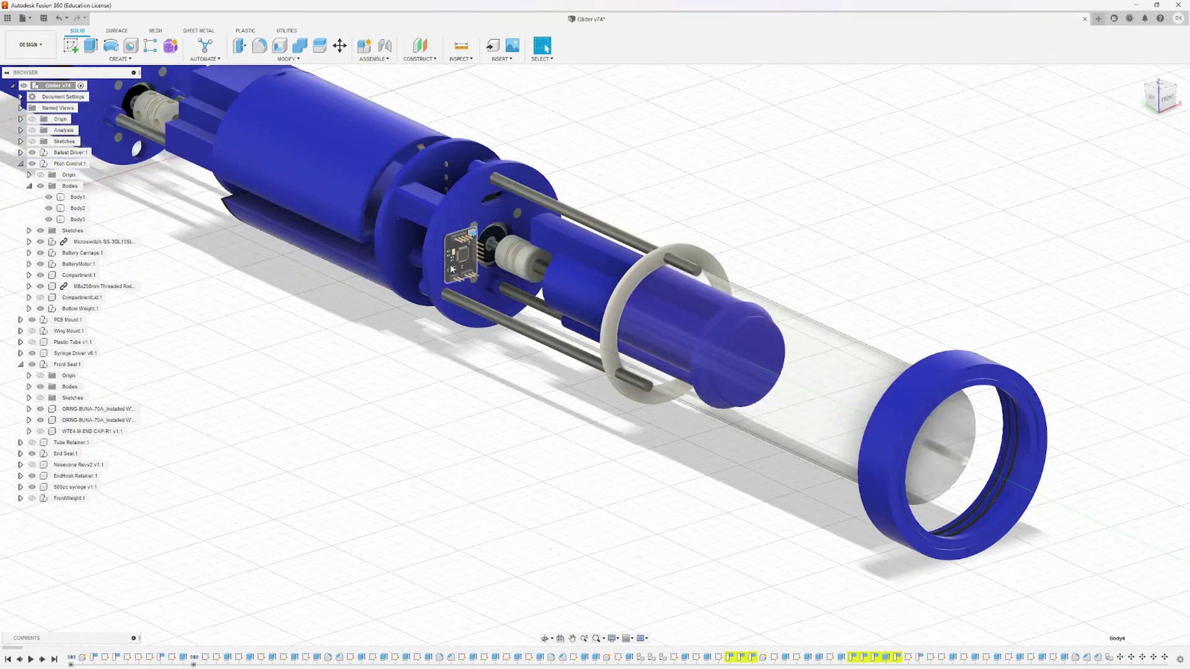
pyautogui.scroll(5, 463, 269)
pyautogui.scroll(-3, 463, 269)
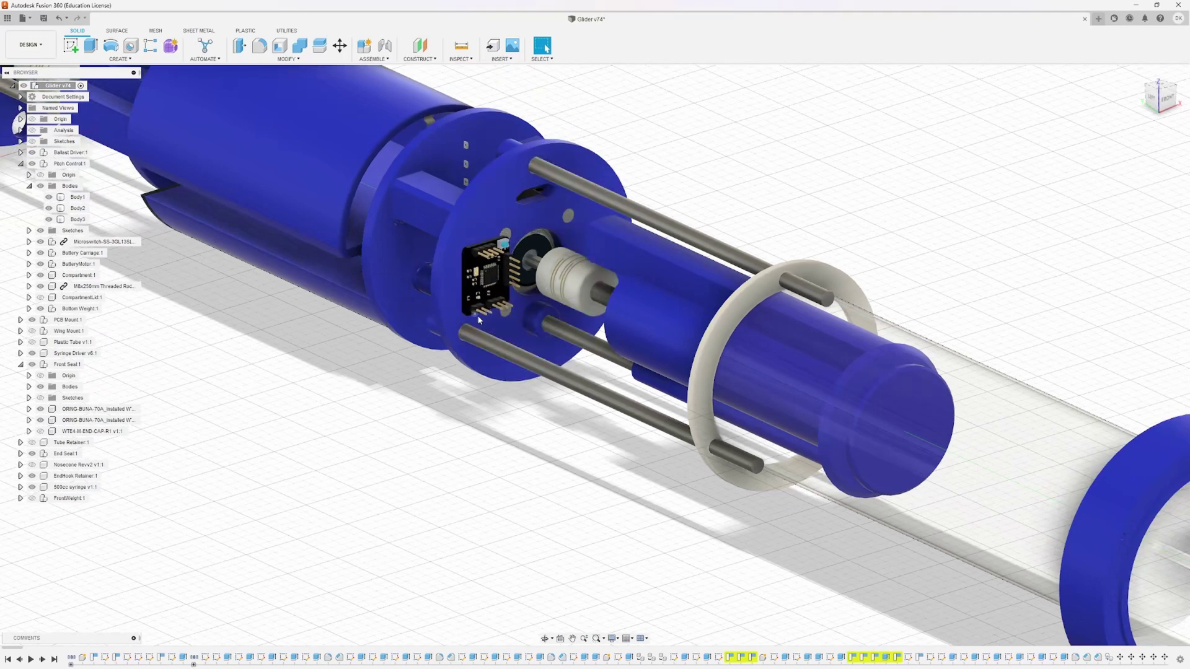
pyautogui.scroll(-3, 478, 318)
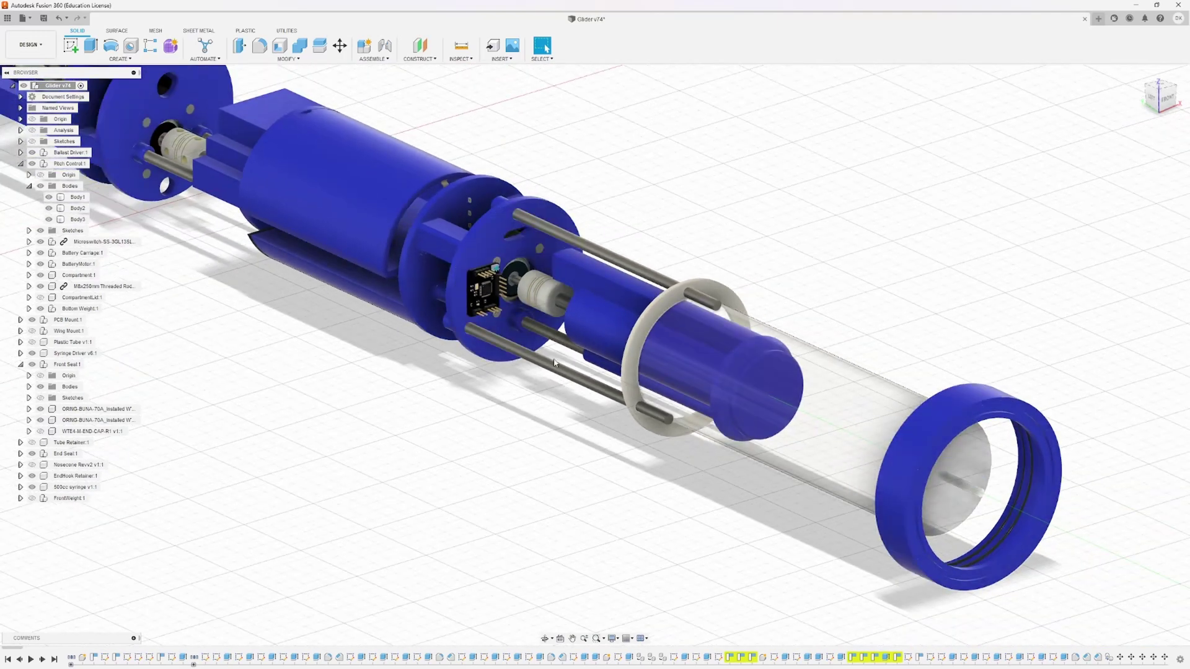
# - Examine the motor between the ballast driver's plates and the syringe extending from it to the front seal
pyautogui.keyDown('shift'); pyautogui.moveTo(688, 449); pyautogui.dragTo(712, 452, button='middle'); pyautogui.keyUp('shift')
pyautogui.moveTo(457, 461); pyautogui.dragTo(616, 459, button='middle')
pyautogui.scroll(3, 608, 385)
pyautogui.moveTo(608, 385); pyautogui.dragTo(534, 371, button='middle')
pyautogui.click(503, 310)
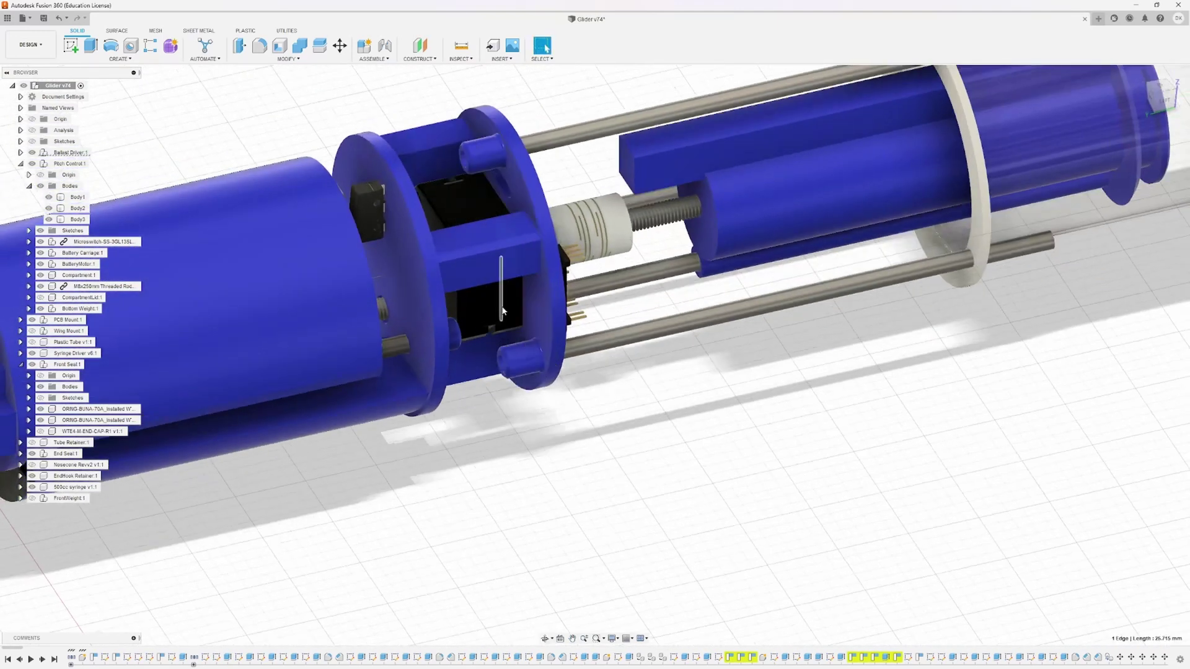
pyautogui.click(511, 414)
pyautogui.keyDown('shift'); pyautogui.moveTo(511, 414); pyautogui.dragTo(614, 438, button='middle'); pyautogui.keyUp('shift')
pyautogui.moveTo(905, 381); pyautogui.dragTo(571, 411, button='middle')
pyautogui.moveTo(693, 380); pyautogui.dragTo(521, 426, button='middle')
pyautogui.scroll(-3, 521, 426)
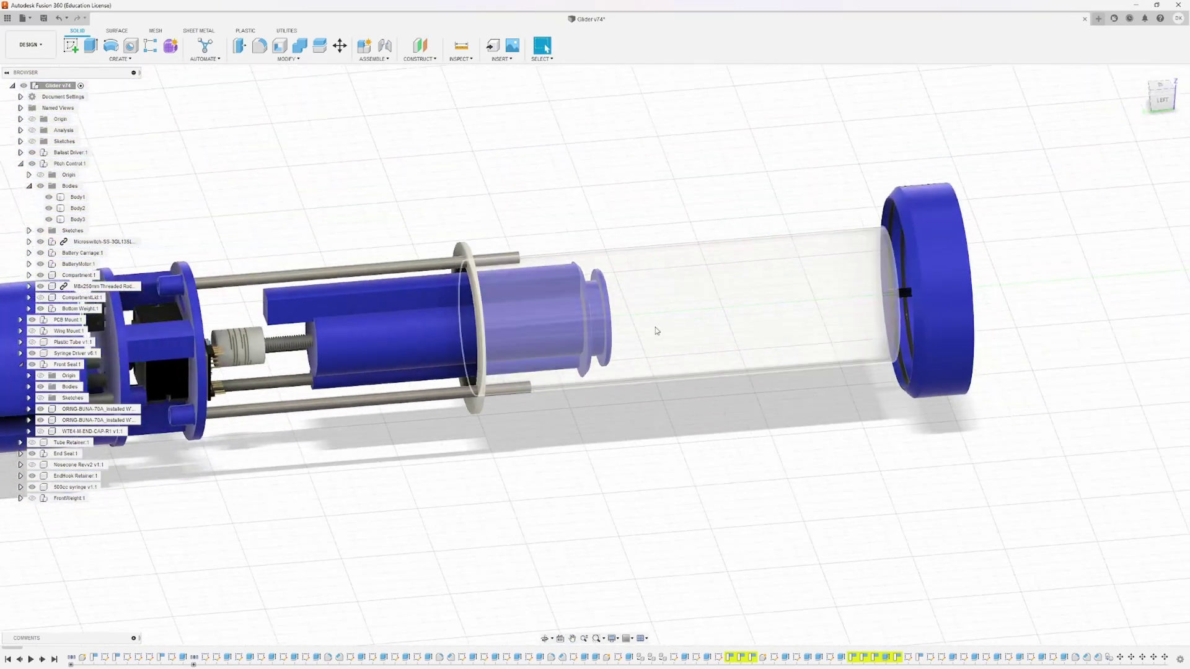
# - Show the front weight component that surrounds the syringe
pyautogui.click(657, 331)
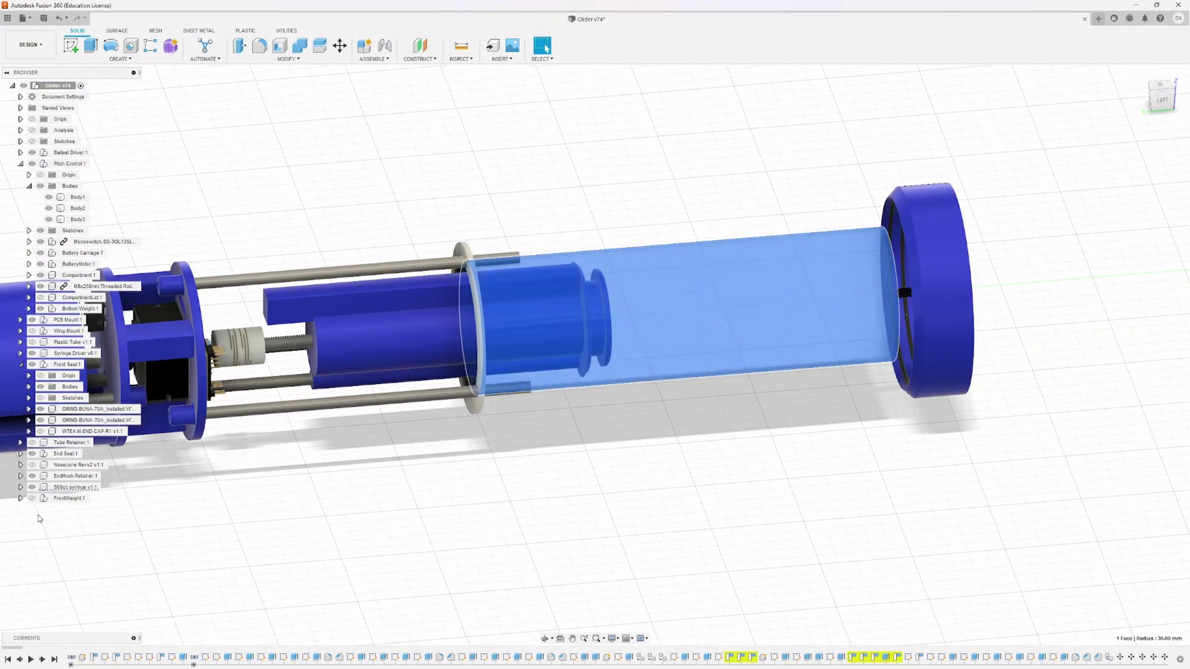
pyautogui.click(32, 498)
pyautogui.click(562, 520)
pyautogui.keyDown('shift'); pyautogui.moveTo(594, 513); pyautogui.dragTo(639, 513, button='middle'); pyautogui.keyUp('shift')
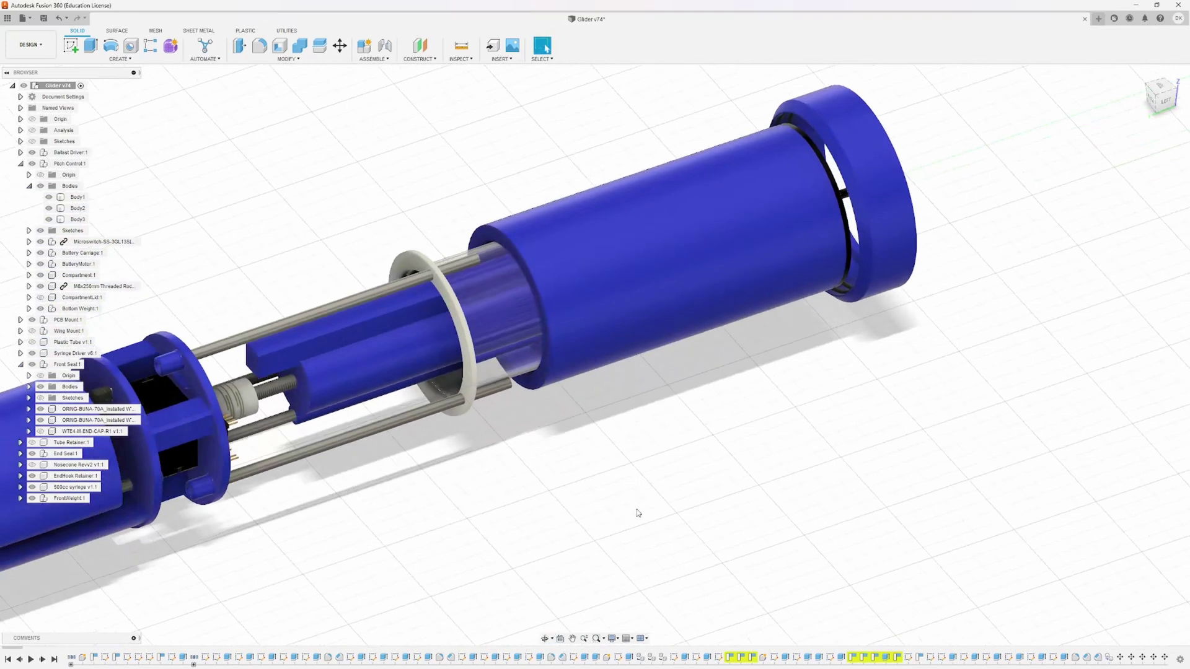
pyautogui.keyDown('shift'); pyautogui.moveTo(712, 473); pyautogui.dragTo(670, 450, button='middle'); pyautogui.keyUp('shift')
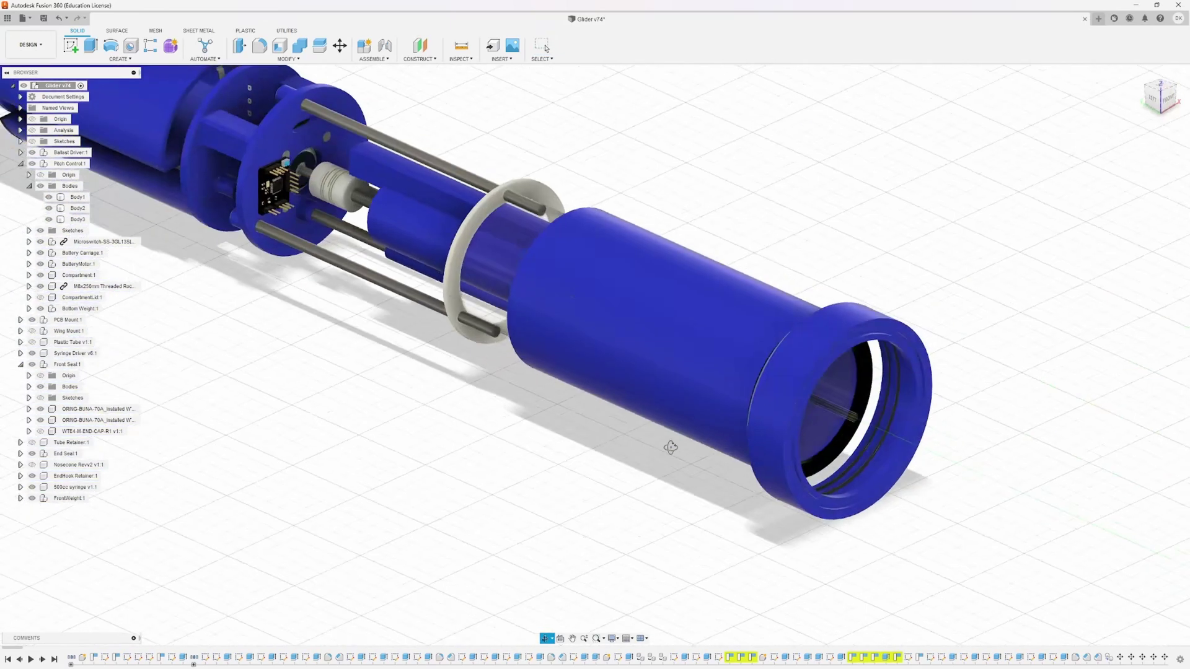
# - Hide the front seal and the lid inside the front weight component to expose the weight's open end
pyautogui.click(775, 452)
pyautogui.click(33, 366)
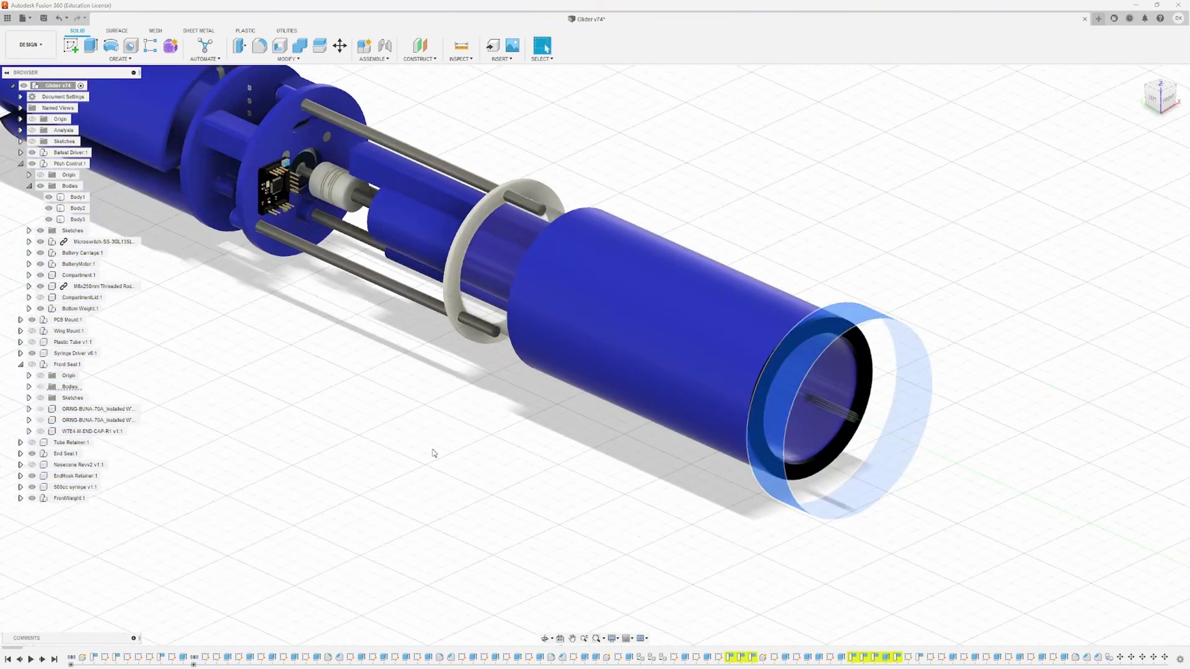
pyautogui.scroll(5, 812, 456)
pyautogui.click(802, 434)
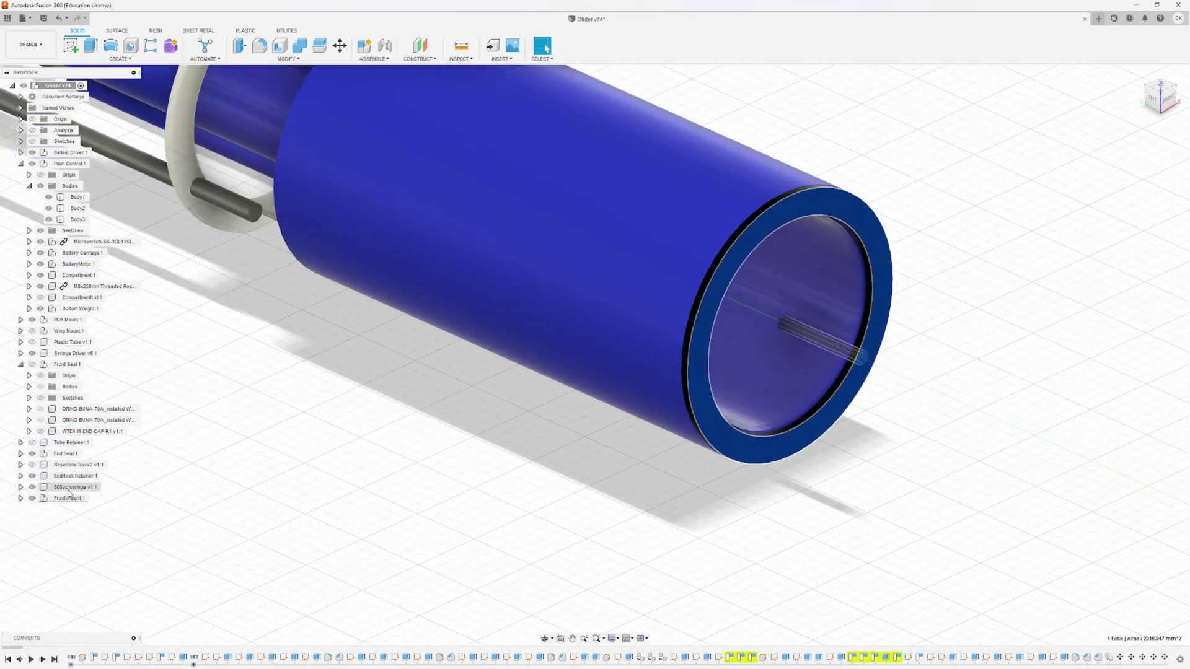
pyautogui.click(21, 499)
pyautogui.click(39, 544)
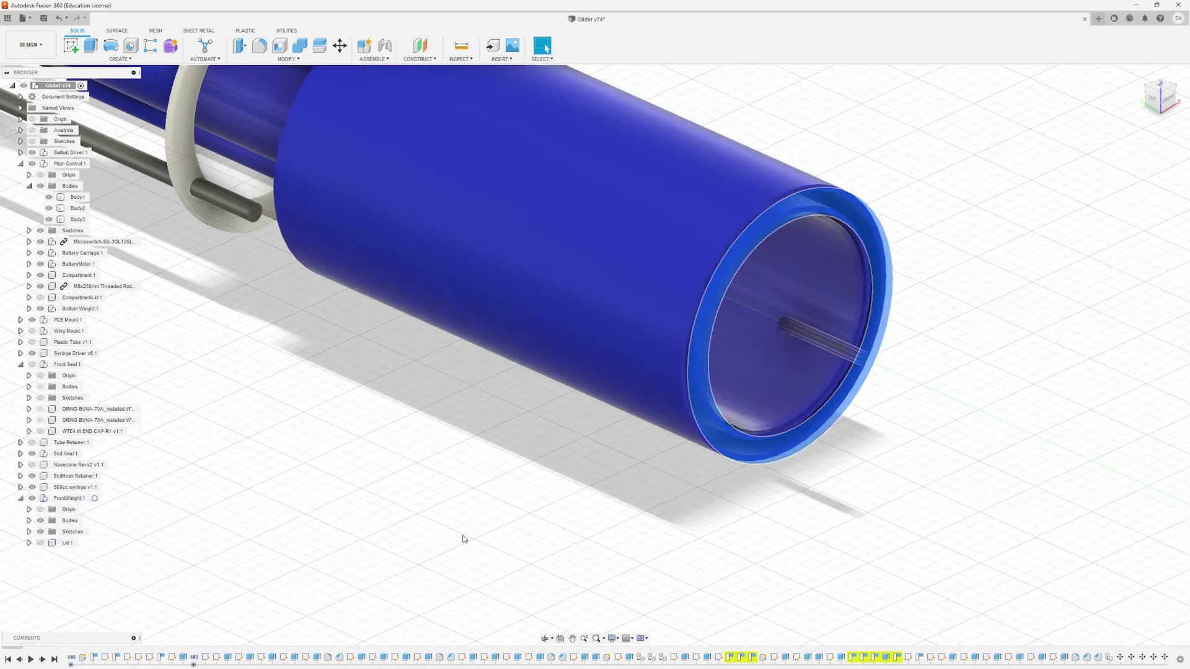
# - Examine the ring-shaped cavity inside the front weight around the syringe from the front
pyautogui.keyDown('shift'); pyautogui.moveTo(790, 505); pyautogui.dragTo(760, 491, button='middle'); pyautogui.keyUp('shift')
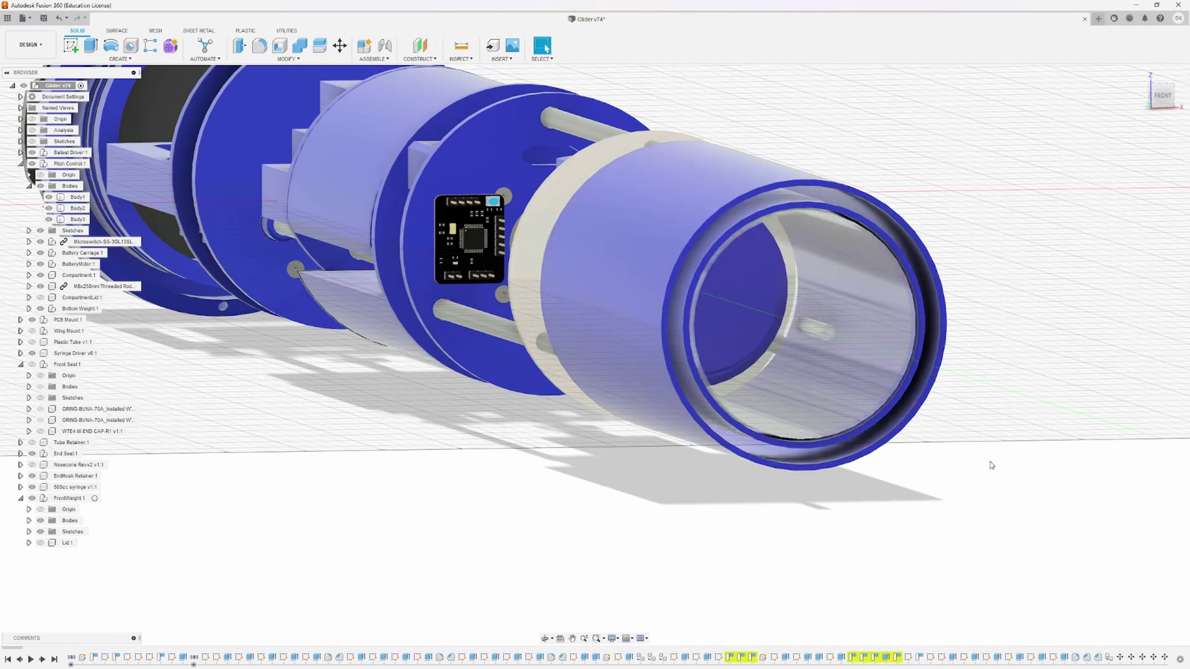
pyautogui.scroll(-1, 982, 472)
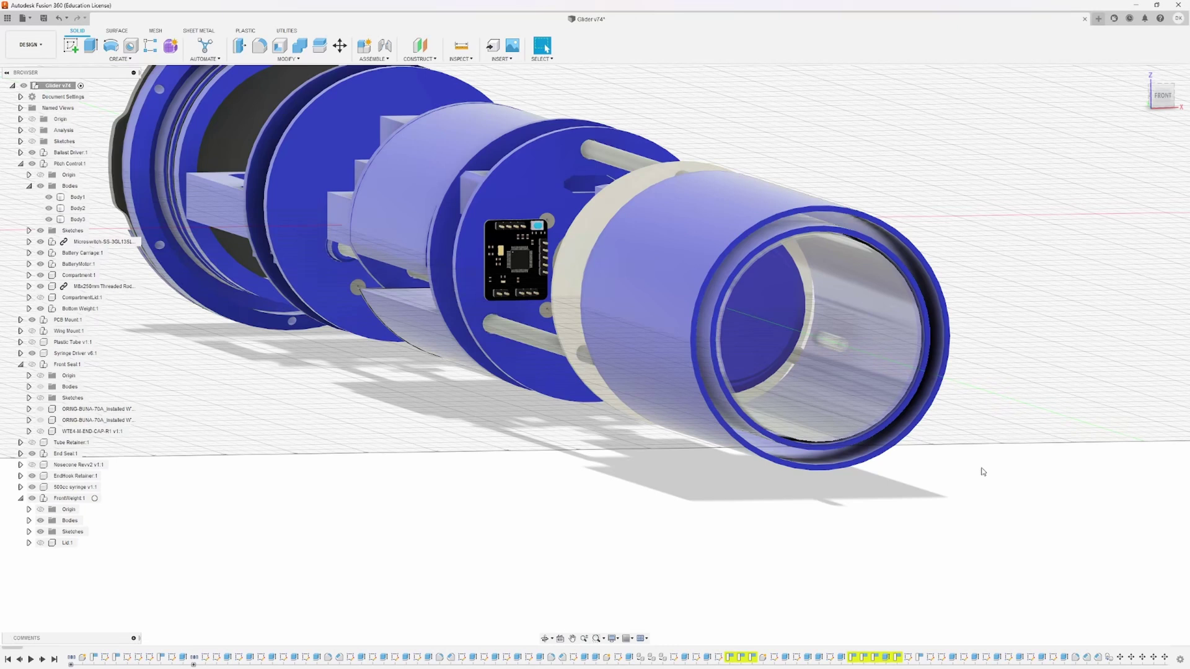
pyautogui.scroll(-4, 982, 471)
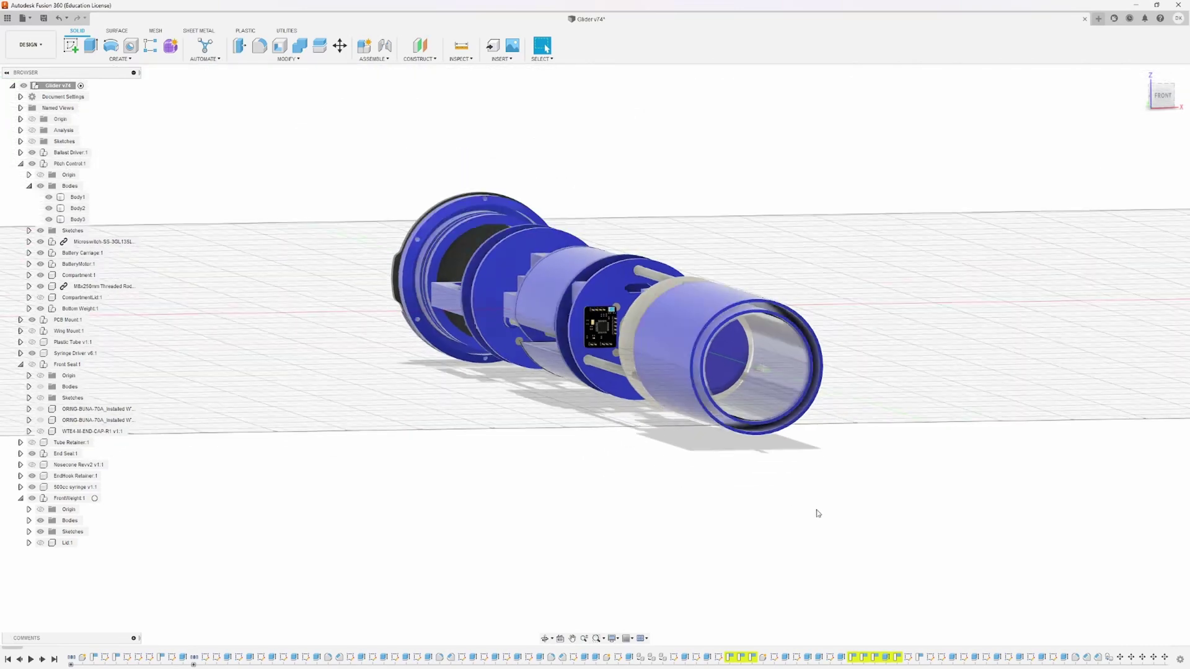
pyautogui.scroll(4, 766, 426)
pyautogui.keyDown('shift'); pyautogui.moveTo(918, 428); pyautogui.dragTo(755, 433, button='middle'); pyautogui.keyUp('shift')
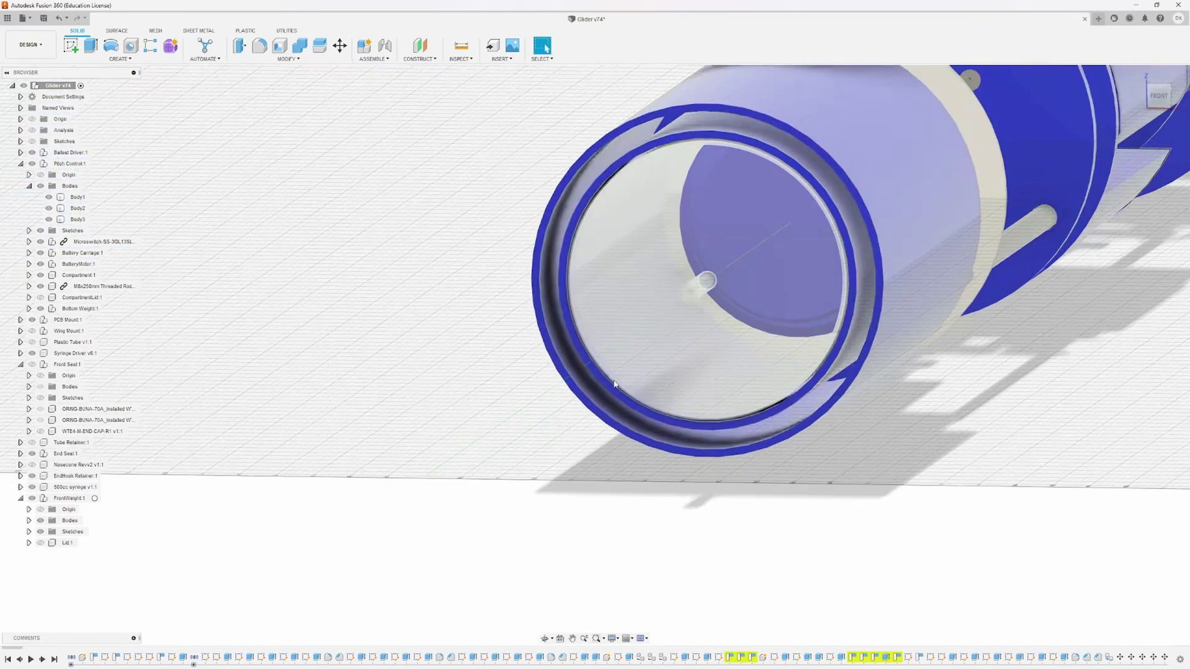
# - Show the lid inside the front weight component to close the weight's open end
pyautogui.keyDown('shift'); pyautogui.moveTo(93, 534); pyautogui.dragTo(215, 546, button='middle'); pyautogui.keyUp('shift')
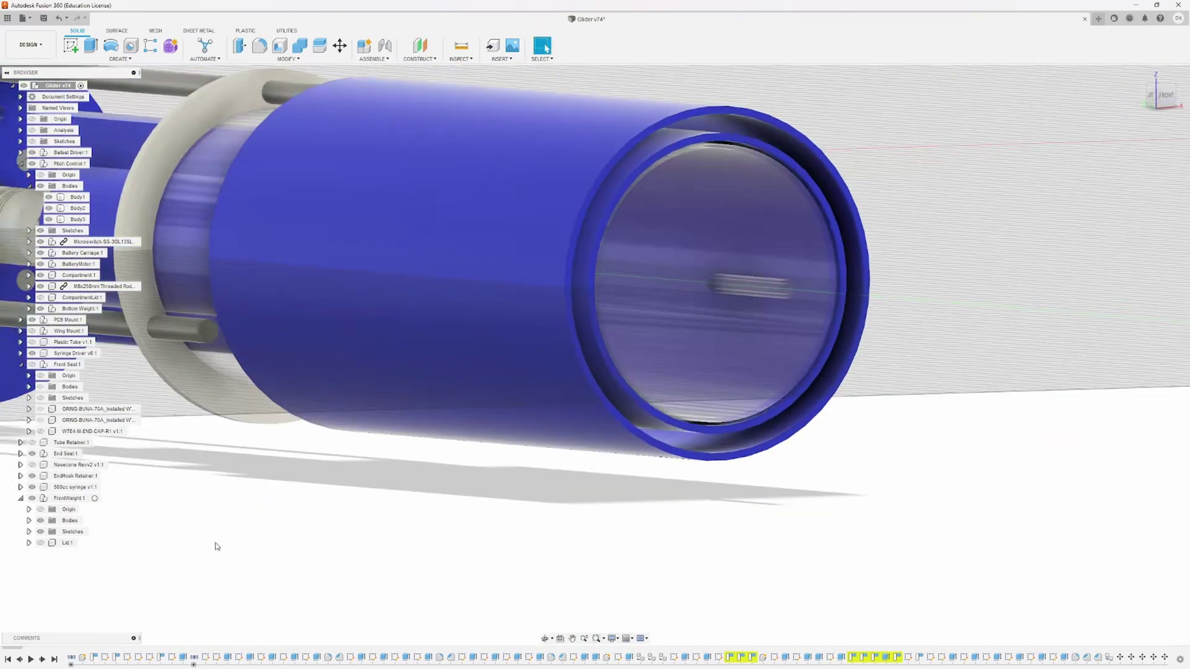
pyautogui.click(41, 543)
pyautogui.moveTo(536, 471); pyautogui.dragTo(572, 478, button='middle')
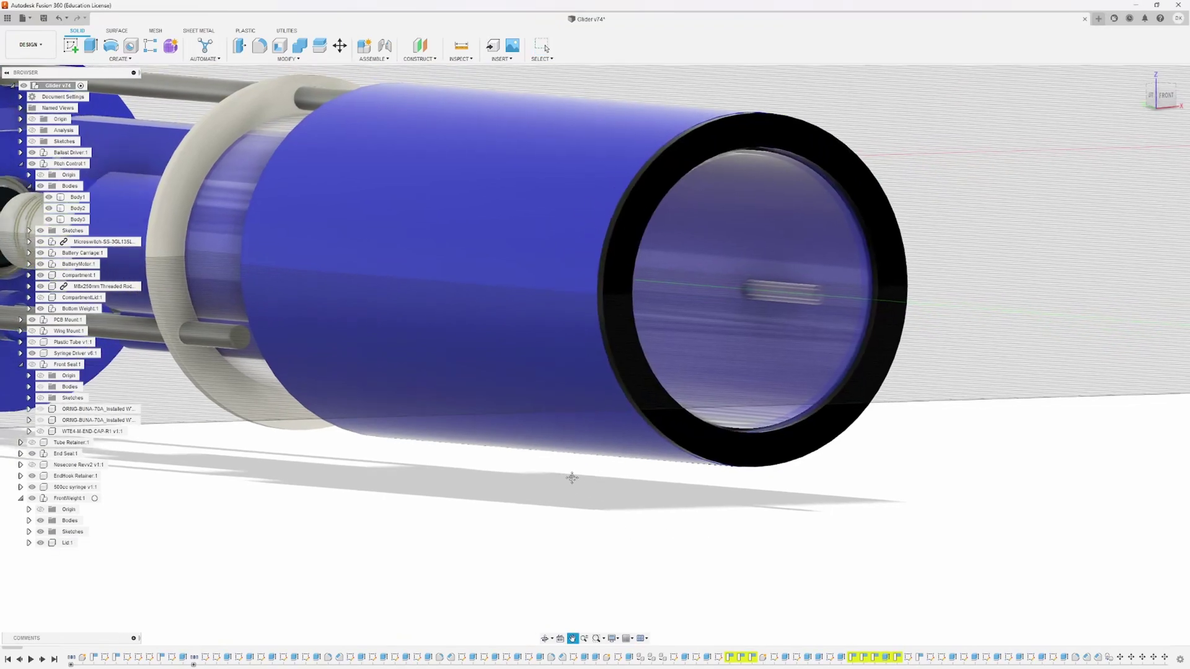
pyautogui.scroll(-6, 549, 336)
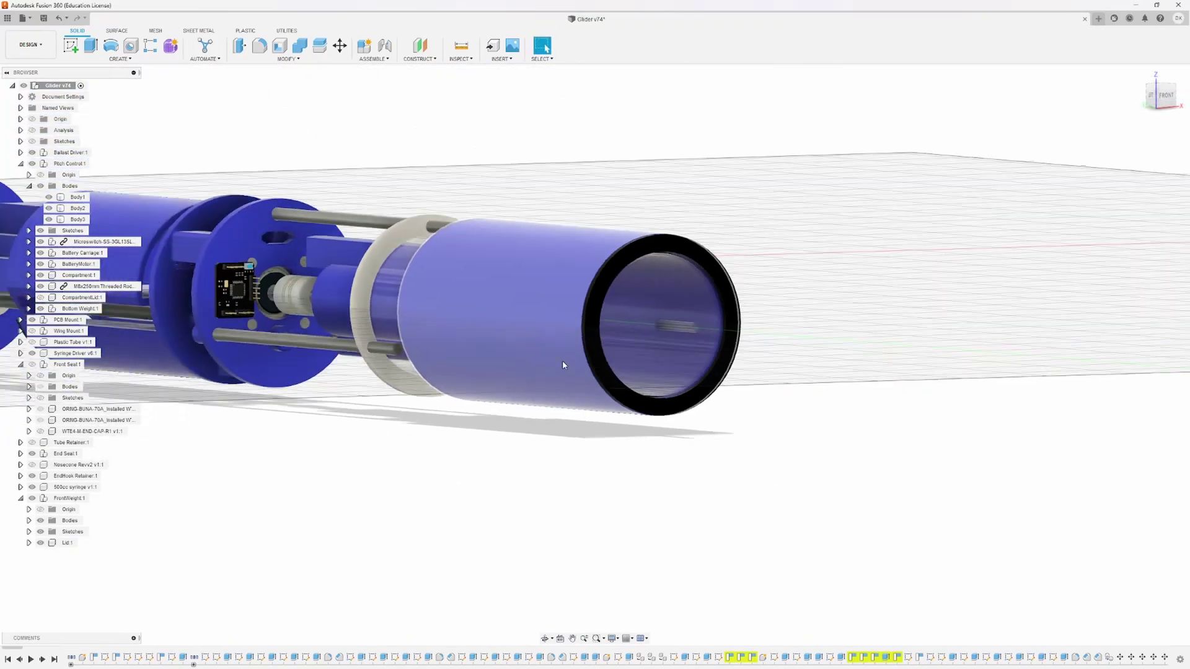
# - Examine the whole internal assembly from the end seal and circuit board to the front weight, including the section between the carriage and syringe
pyautogui.keyDown('shift'); pyautogui.moveTo(563, 362); pyautogui.dragTo(606, 417, button='middle'); pyautogui.keyUp('shift')
pyautogui.scroll(6, 519, 311)
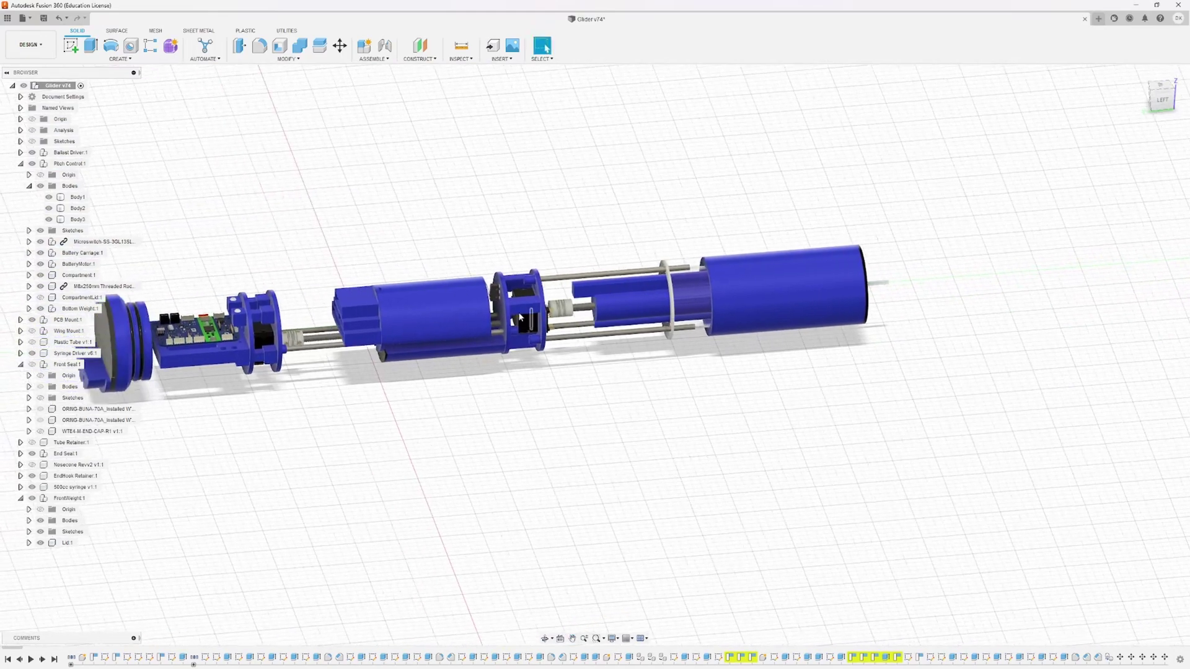
pyautogui.scroll(3, 506, 331)
pyautogui.keyDown('shift'); pyautogui.moveTo(506, 331); pyautogui.dragTo(545, 365, button='middle'); pyautogui.keyUp('shift')
pyautogui.moveTo(488, 422); pyautogui.dragTo(441, 398, button='middle')
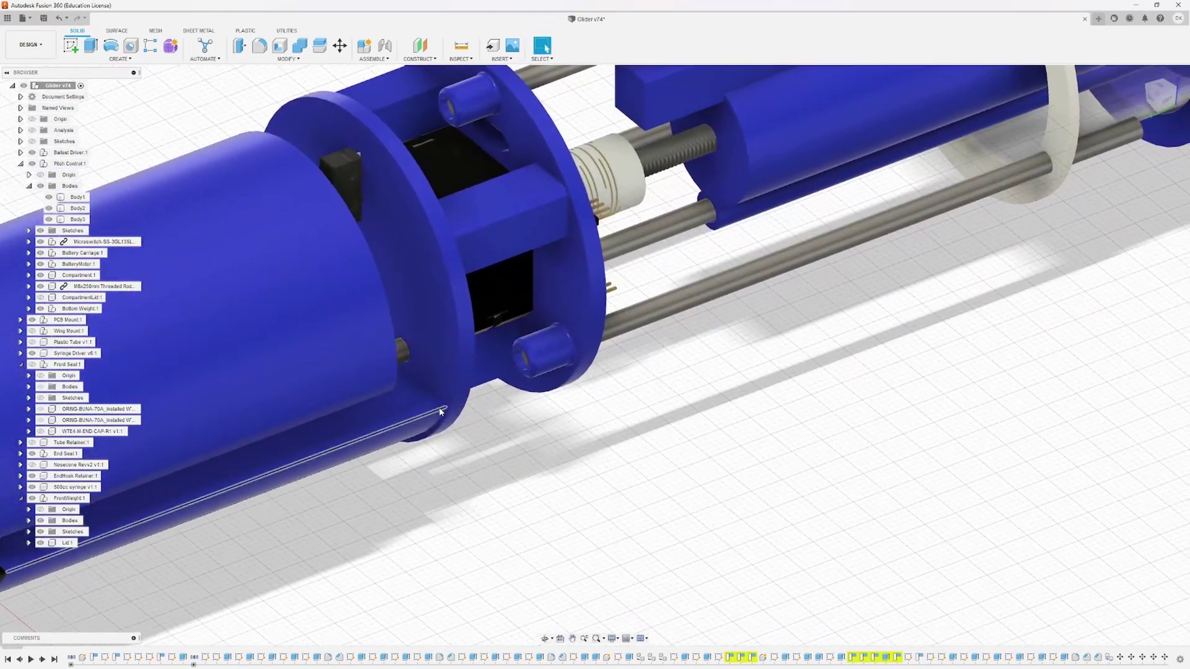
pyautogui.moveTo(570, 423); pyautogui.dragTo(1017, 340, button='middle')
pyautogui.keyDown('shift'); pyautogui.moveTo(703, 438); pyautogui.dragTo(448, 424, button='middle'); pyautogui.keyUp('shift')
pyautogui.scroll(-5, 447, 424)
pyautogui.moveTo(384, 352); pyautogui.dragTo(385, 367, button='middle')
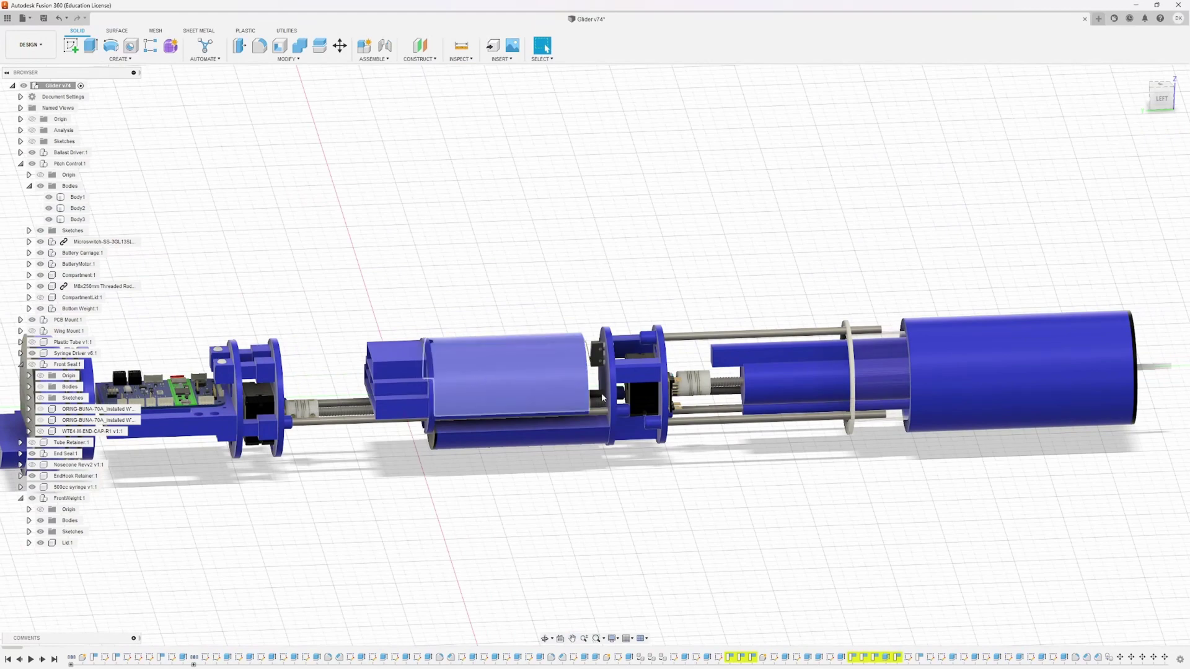
pyautogui.keyDown('shift'); pyautogui.moveTo(584, 394); pyautogui.dragTo(552, 421, button='middle'); pyautogui.keyUp('shift')
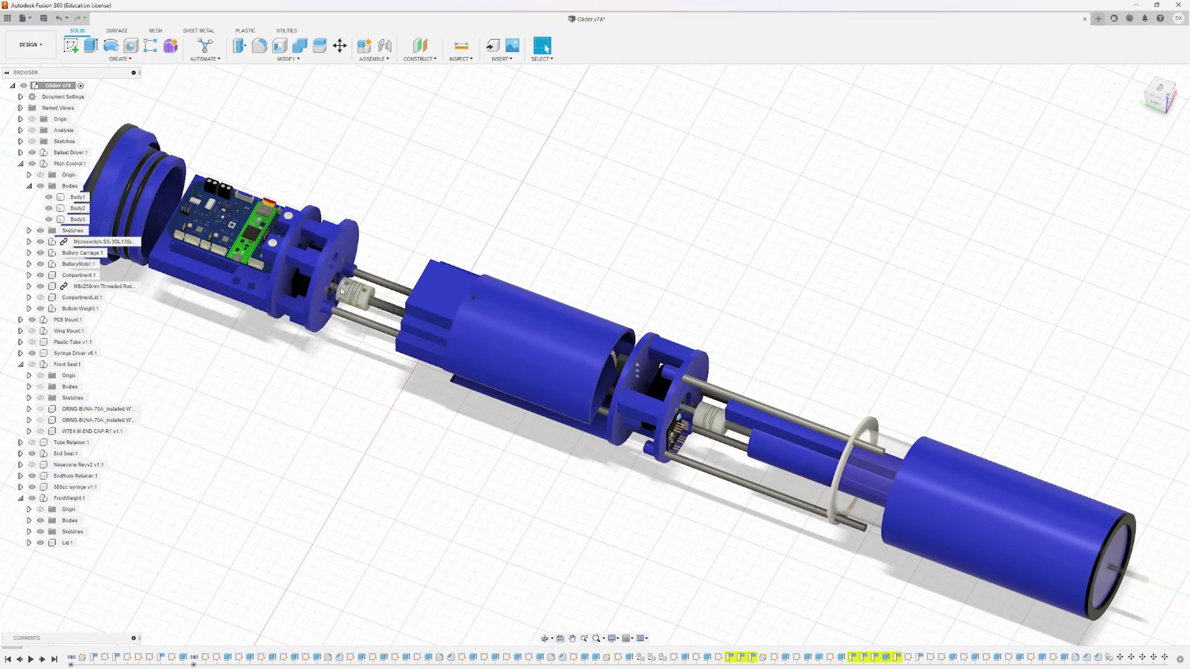
pyautogui.keyDown('shift'); pyautogui.moveTo(342, 290); pyautogui.dragTo(354, 354, button='middle'); pyautogui.keyUp('shift')
pyautogui.scroll(1, 353, 356)
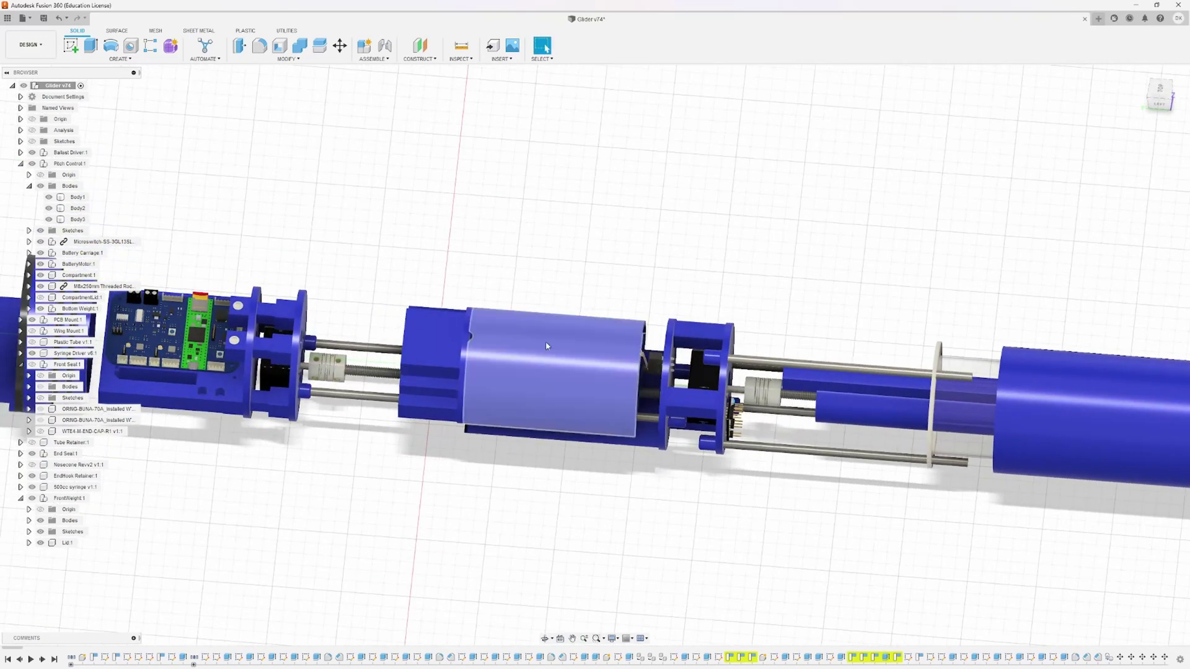
# - Hide Body1 of the Pitch Control component and the whole Ballast Driver component to expose the front of the battery compartment
pyautogui.keyDown('shift'); pyautogui.moveTo(629, 461); pyautogui.dragTo(860, 390, button='middle'); pyautogui.keyUp('shift')
pyautogui.scroll(5, 621, 432)
pyautogui.click(745, 375)
pyautogui.click(49, 197)
pyautogui.click(860, 391)
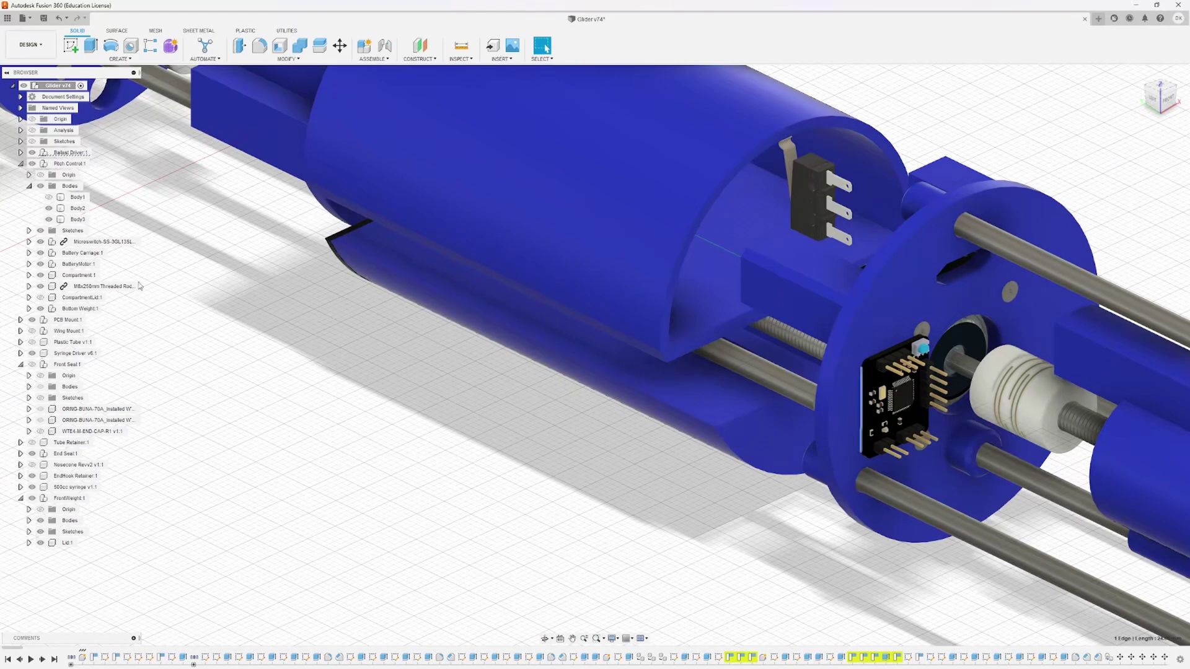
pyautogui.click(32, 152)
# - Select the front face of the bottom weight and expand the Bottom Weight component down to its bodies
pyautogui.keyDown('shift'); pyautogui.moveTo(930, 434); pyautogui.dragTo(840, 434, button='middle'); pyautogui.keyUp('shift')
pyautogui.click(839, 433)
pyautogui.click(29, 309)
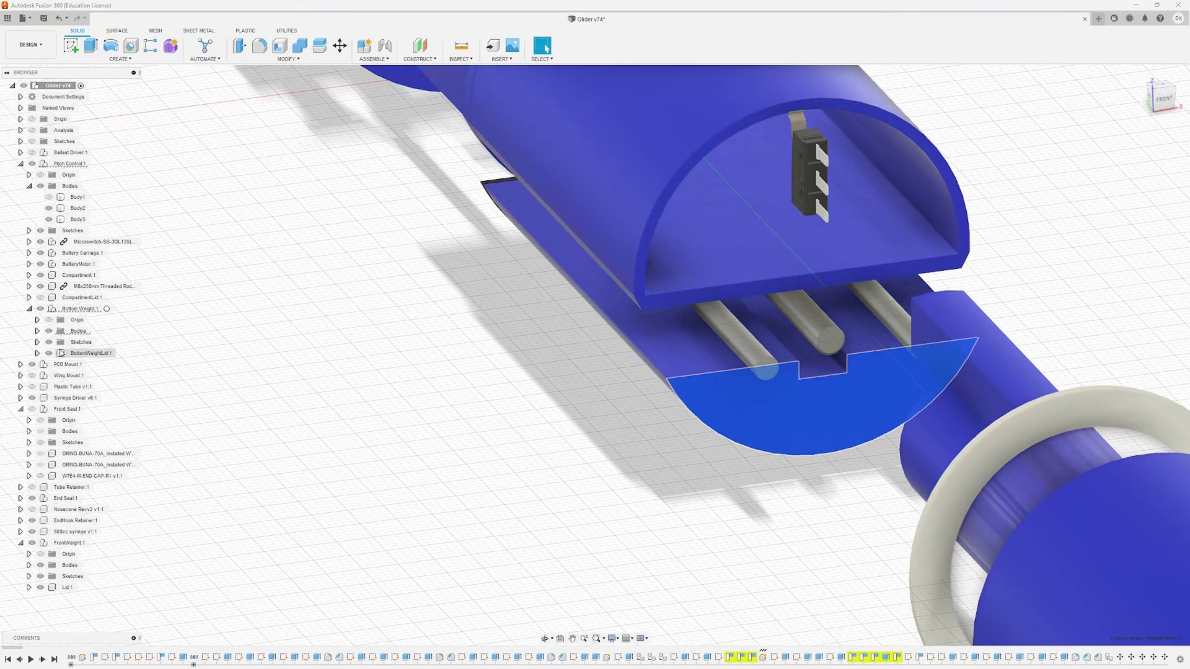
pyautogui.click(37, 331)
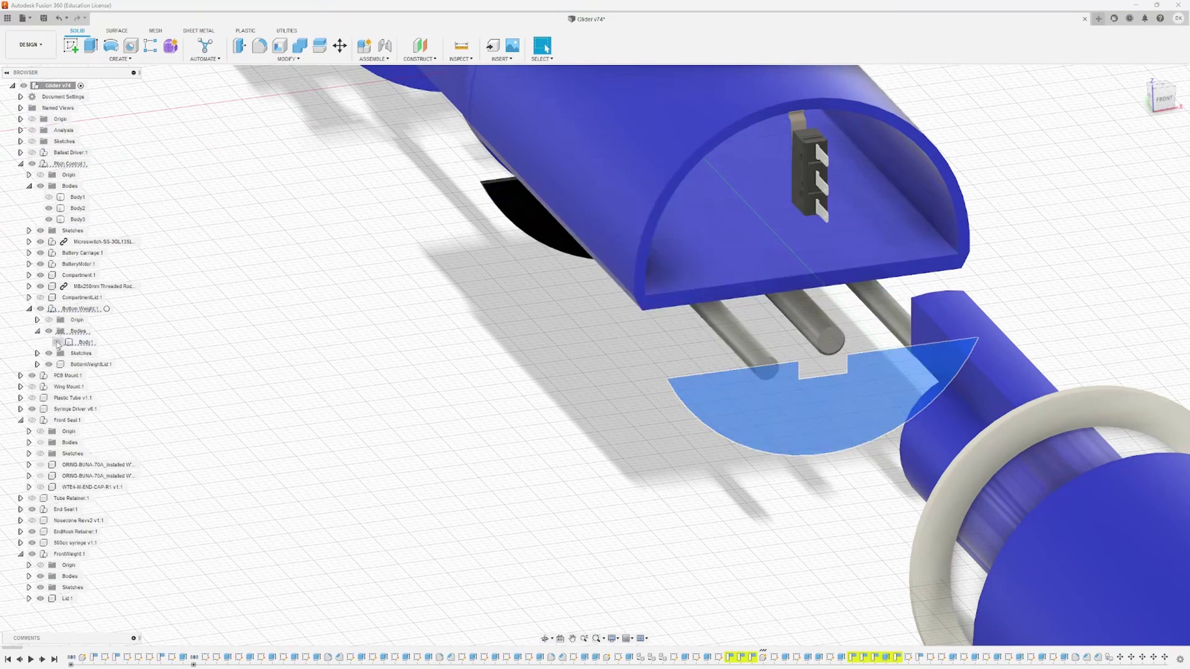
# - Hide the body of the BottomWeightLid component to open the rear end of the bottom weight
pyautogui.keyDown('shift'); pyautogui.moveTo(767, 351); pyautogui.dragTo(483, 370, button='middle'); pyautogui.keyUp('shift')
pyautogui.click(472, 351)
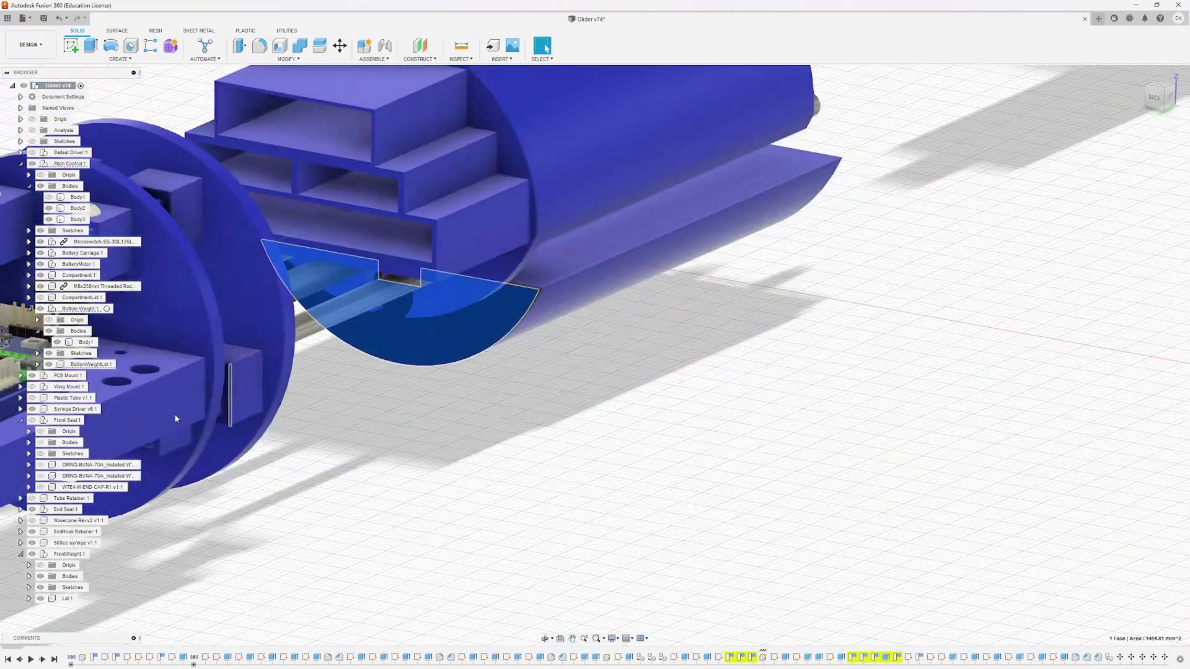
pyautogui.click(38, 365)
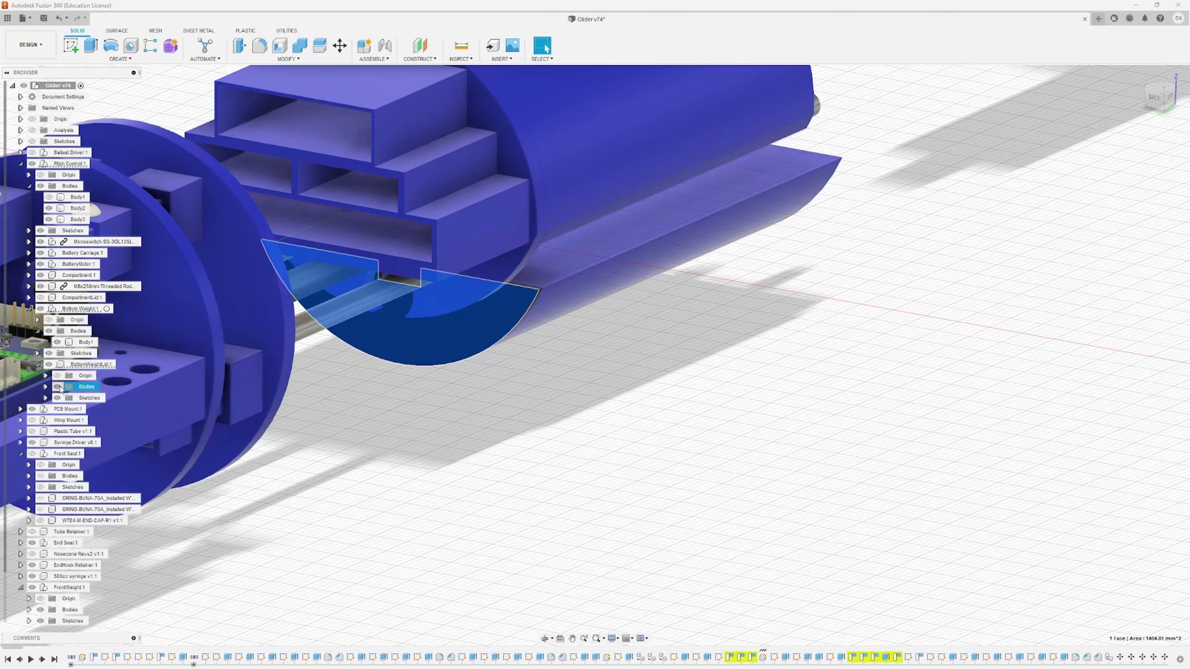
pyautogui.click(46, 388)
pyautogui.click(366, 404)
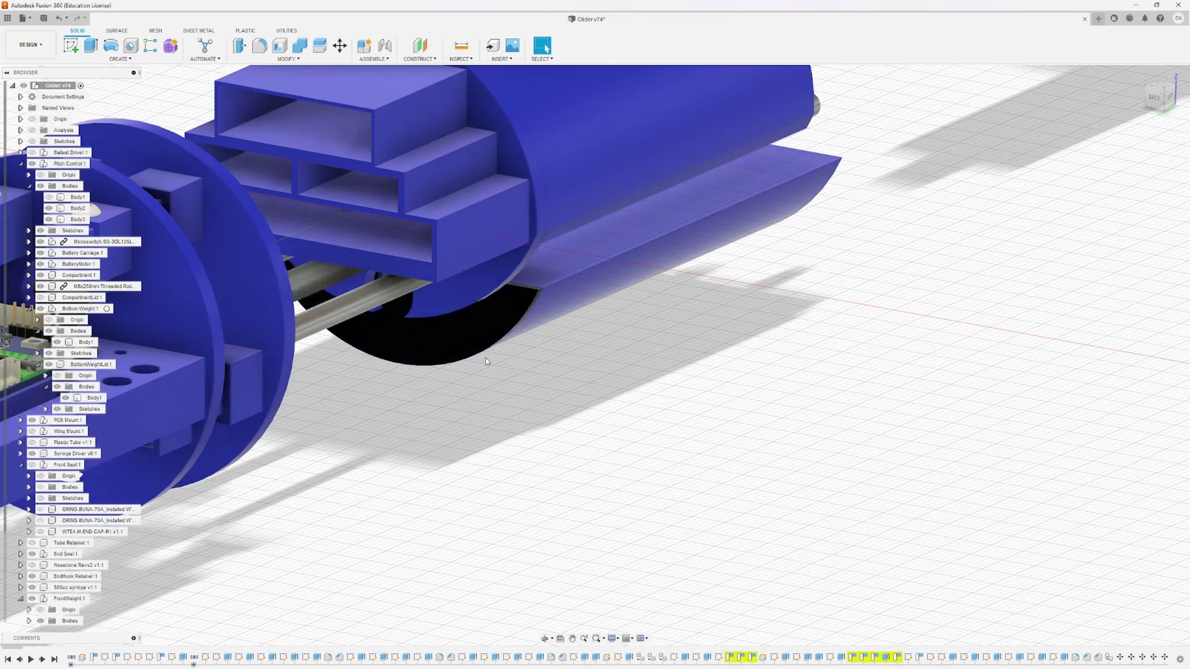
pyautogui.click(65, 398)
# - Examine the hollow bottom weight from its open rear end and from the front beneath the rods
pyautogui.keyDown('shift'); pyautogui.moveTo(610, 440); pyautogui.dragTo(614, 411, button='middle'); pyautogui.keyUp('shift')
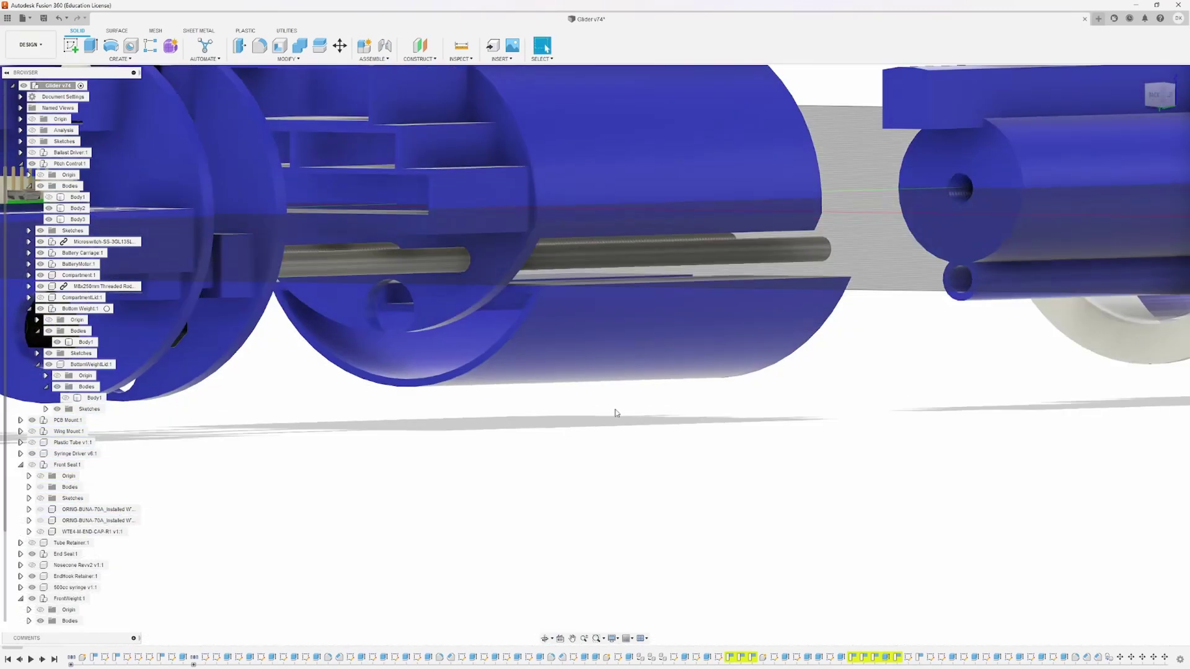
pyautogui.click(537, 375)
pyautogui.keyDown('shift'); pyautogui.moveTo(531, 377); pyautogui.dragTo(415, 385, button='middle'); pyautogui.keyUp('shift')
pyautogui.click(454, 392)
pyautogui.click(598, 377)
pyautogui.scroll(-2, 595, 377)
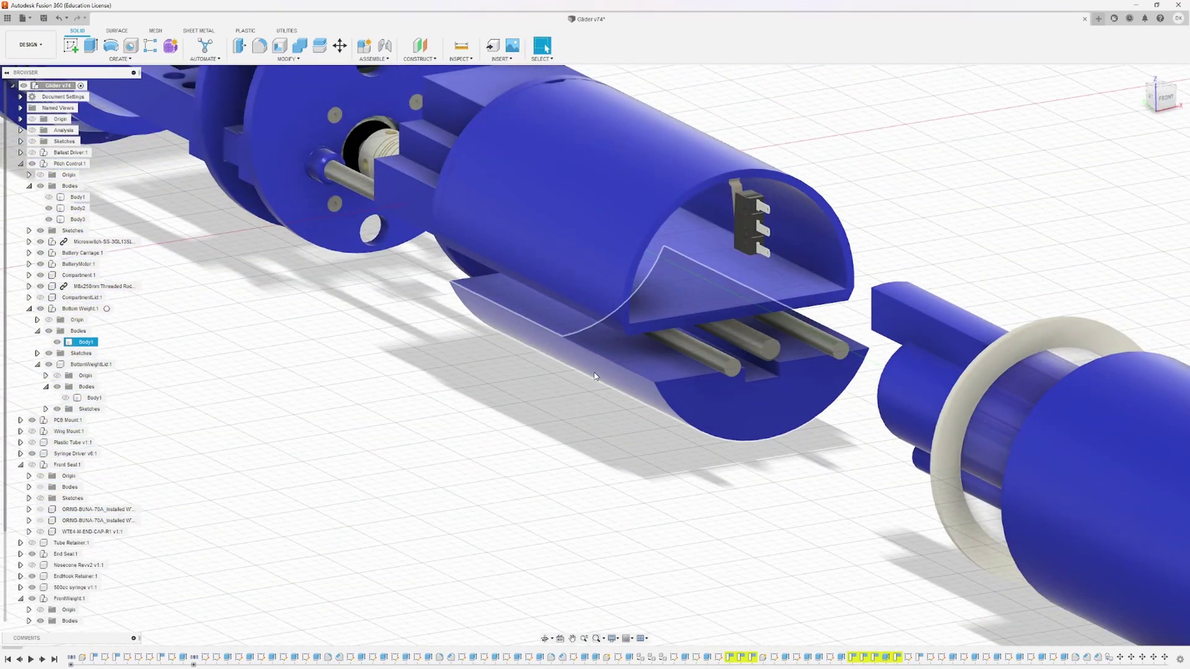
# - Examine the half-round compartment with its microswitch and the rods running between it and the bottom weight
pyautogui.click(767, 135)
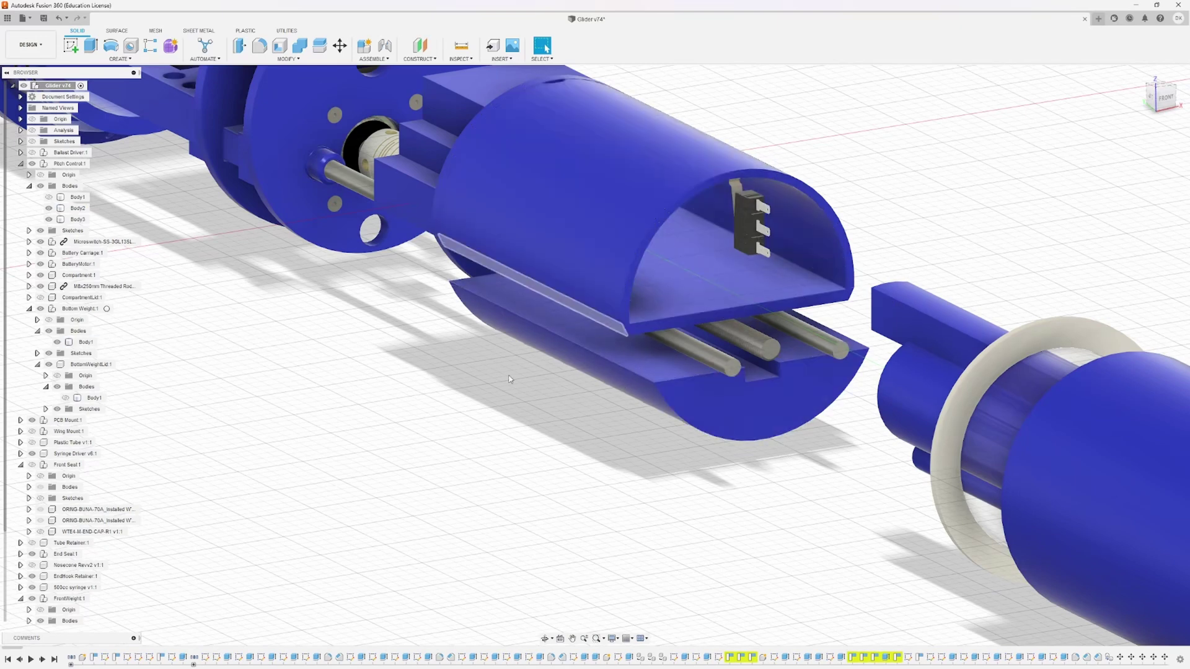
pyautogui.click(730, 197)
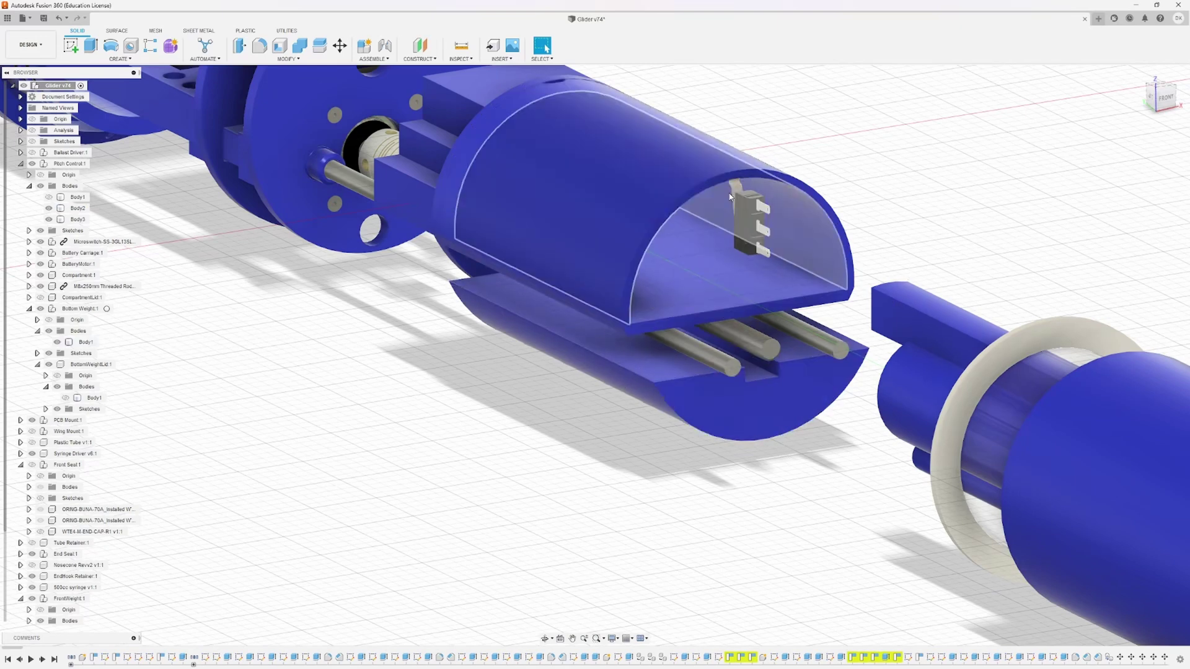
pyautogui.scroll(-3, 578, 412)
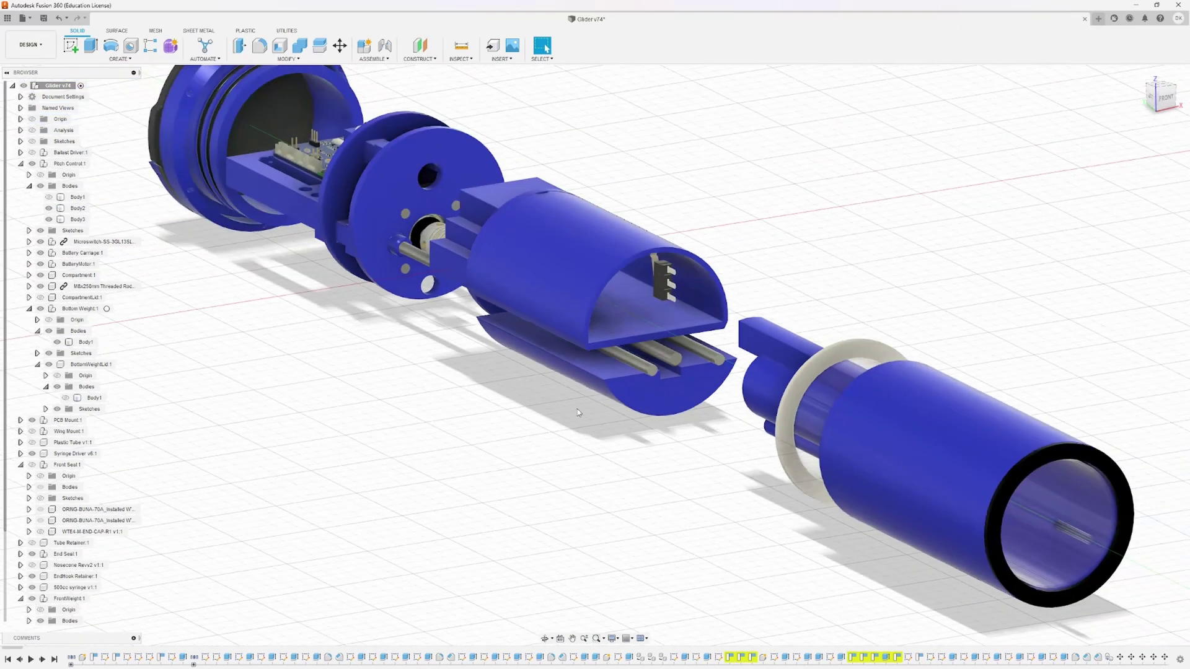
pyautogui.keyDown('shift'); pyautogui.moveTo(620, 322); pyautogui.dragTo(690, 331, button='middle'); pyautogui.keyUp('shift')
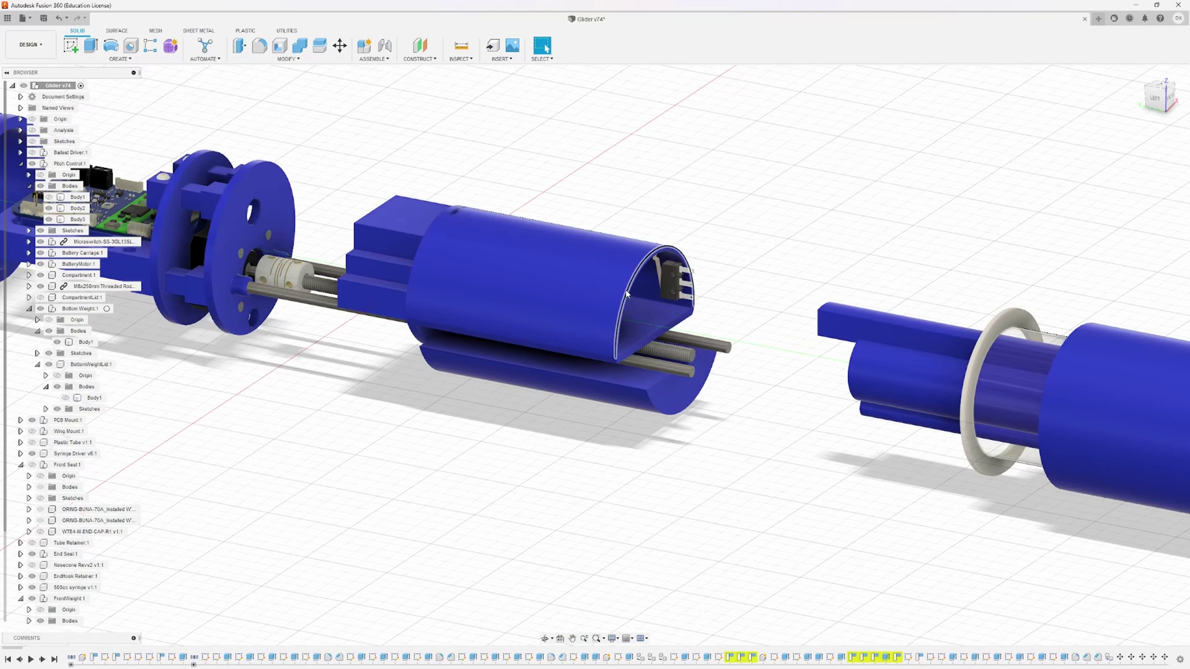
pyautogui.scroll(-3, 619, 342)
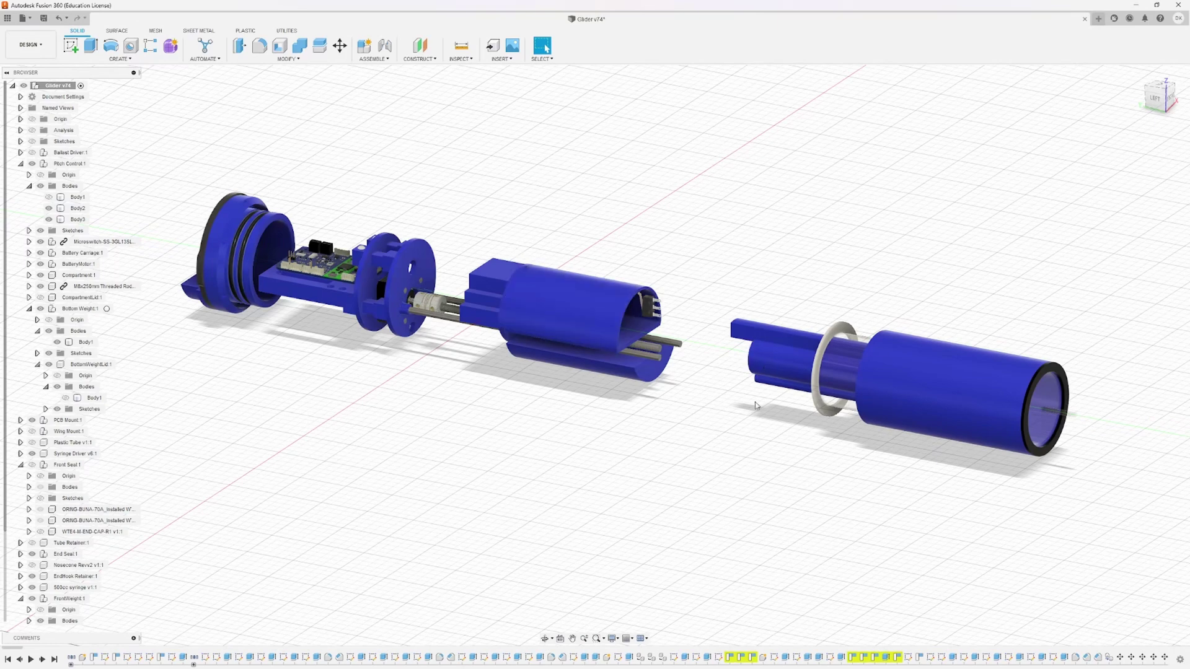
pyautogui.scroll(5, 515, 334)
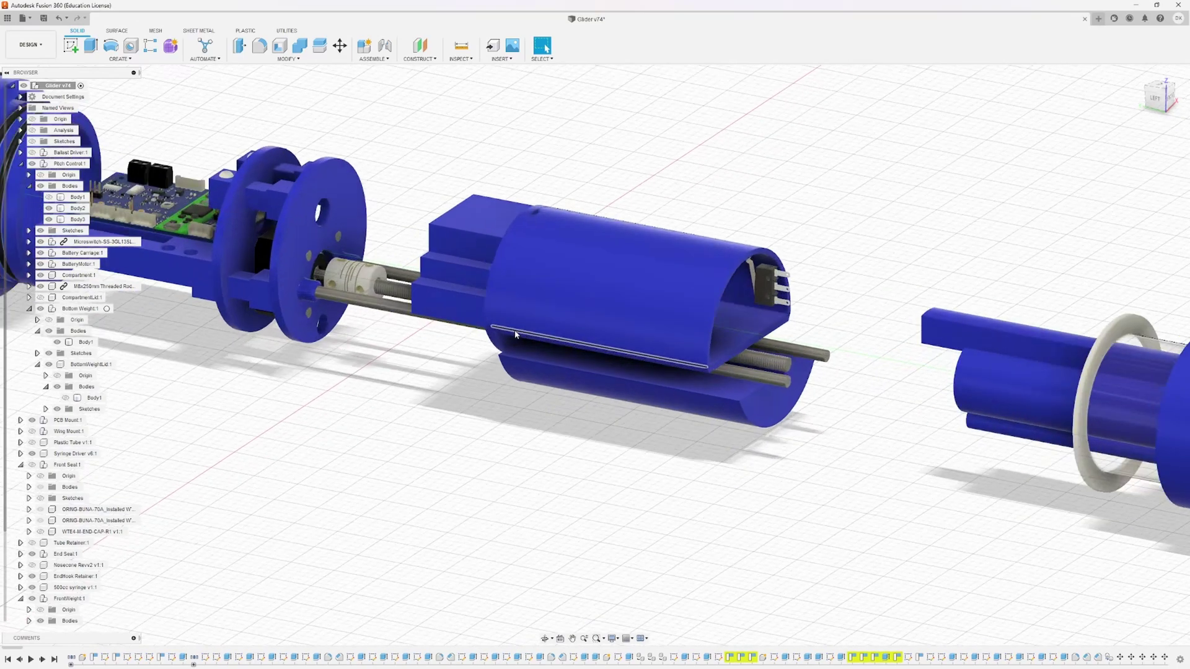
pyautogui.keyDown('shift'); pyautogui.moveTo(877, 364); pyautogui.dragTo(915, 350, button='middle'); pyautogui.keyUp('shift')
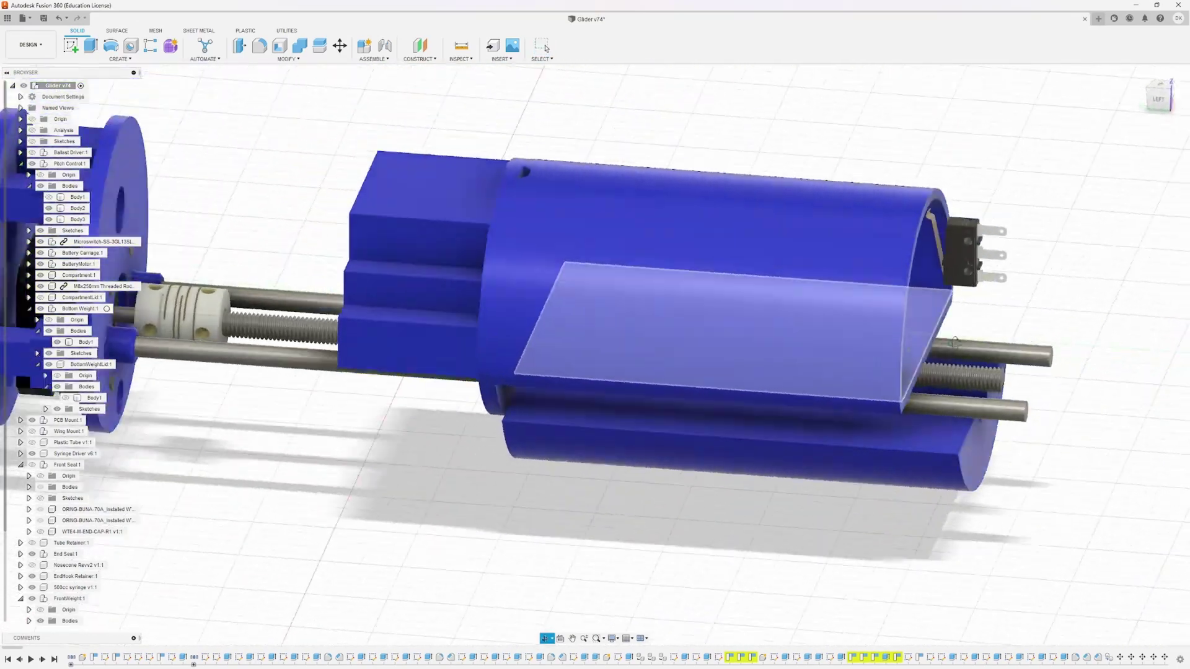
pyautogui.press('Escape')
pyautogui.keyDown('shift'); pyautogui.moveTo(764, 449); pyautogui.dragTo(351, 342, button='middle'); pyautogui.keyUp('shift')
# - Examine the stepped battery slots at the rear of the battery carriage, selecting faces of the individual slots
pyautogui.scroll(-6, 350, 343)
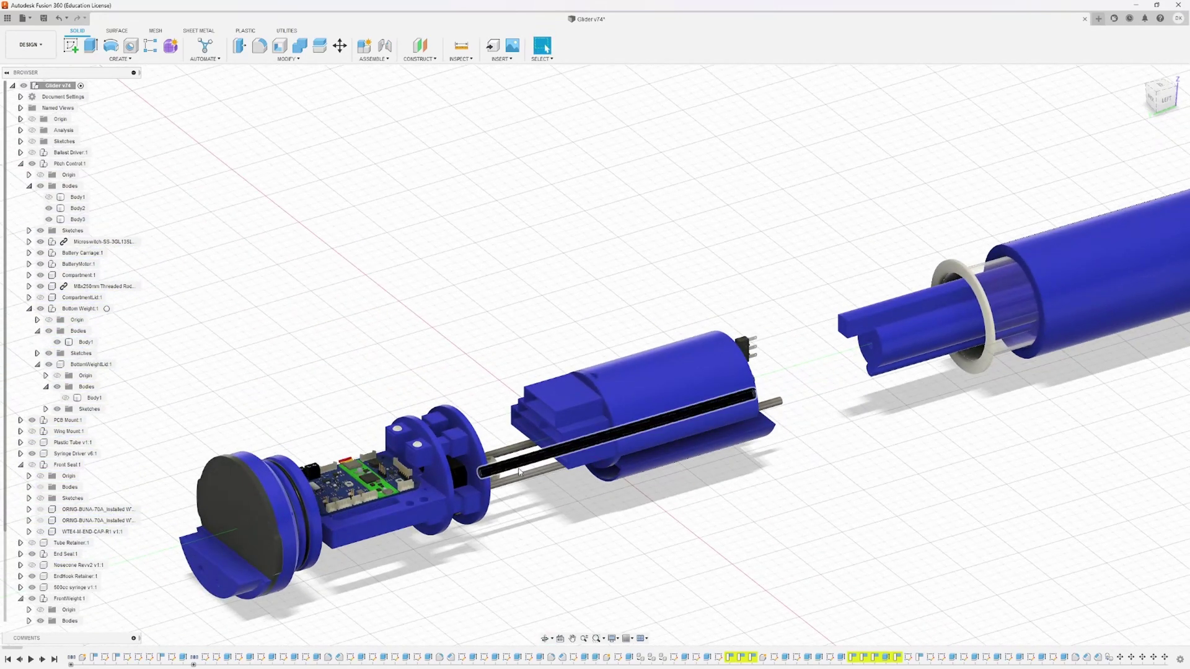
pyautogui.scroll(3, 568, 481)
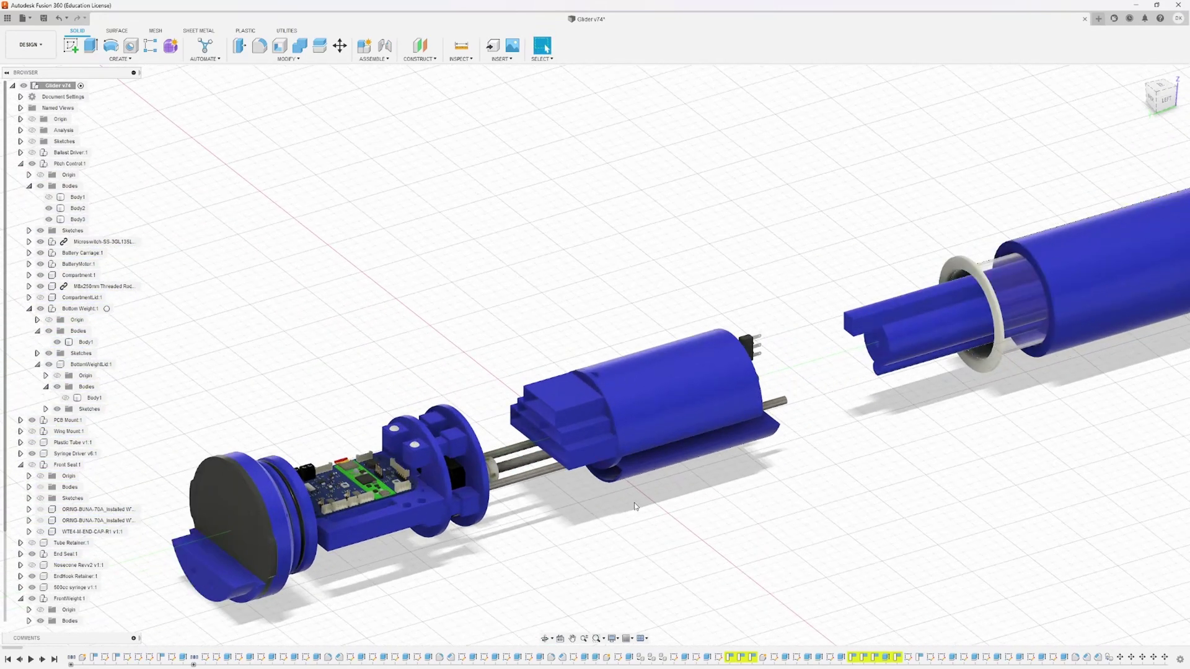
pyautogui.scroll(5, 571, 422)
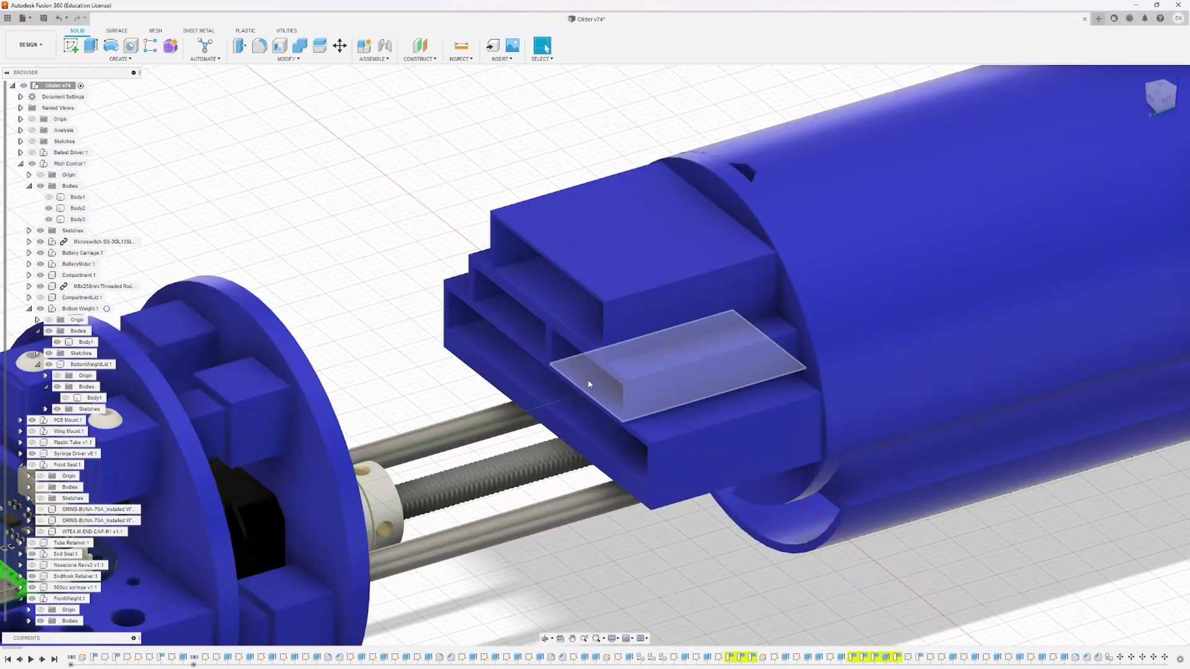
pyautogui.moveTo(589, 385)
pyautogui.keyDown('shift'); pyautogui.mouseDown(button='middle')
pyautogui.moveTo(632, 443)
pyautogui.moveTo(581, 375)
pyautogui.mouseUp(button='middle'); pyautogui.keyUp('shift')
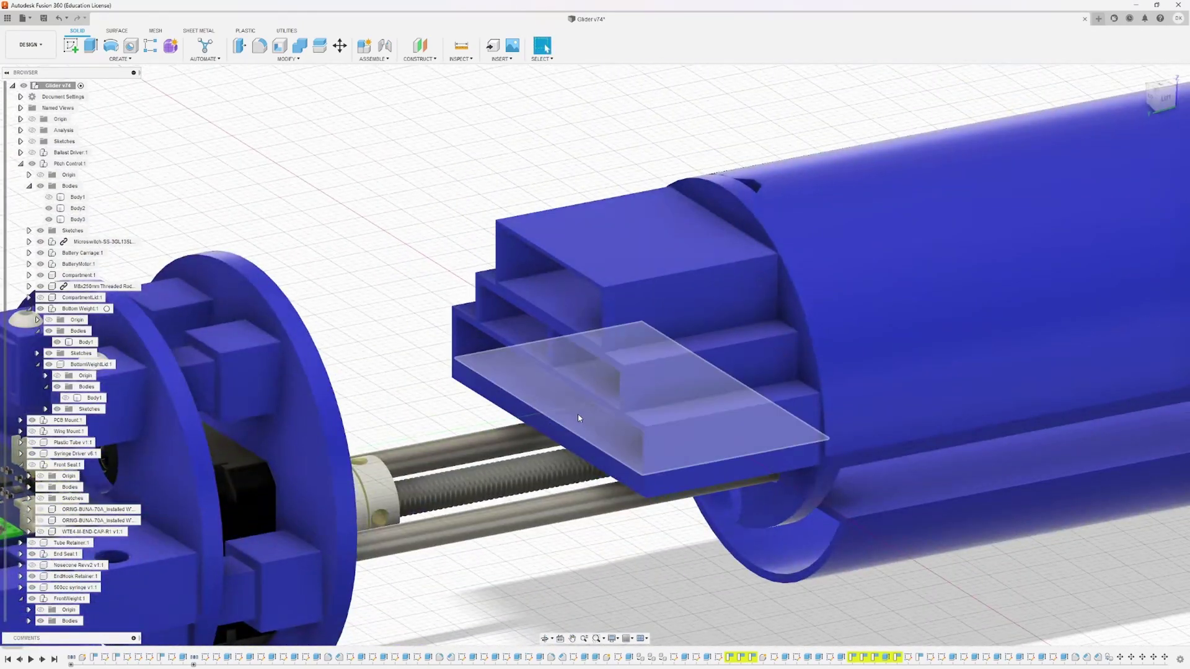
pyautogui.click(579, 417)
pyautogui.click(582, 376)
pyautogui.click(533, 343)
pyautogui.click(563, 290)
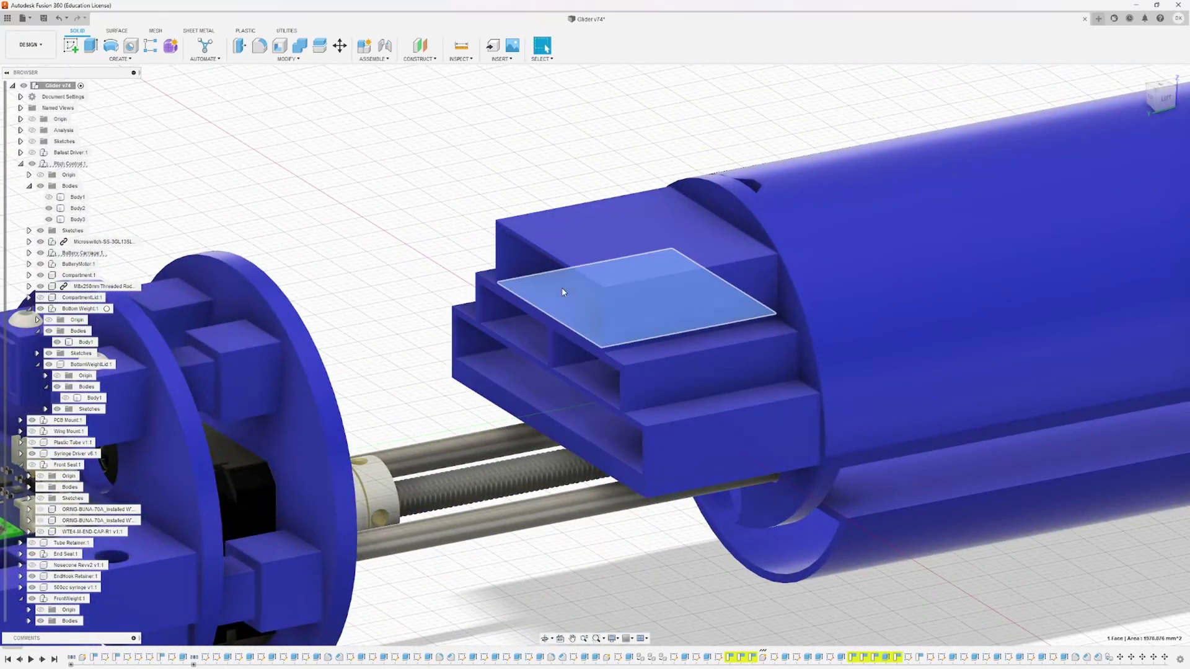
pyautogui.click(589, 362)
pyautogui.click(582, 274)
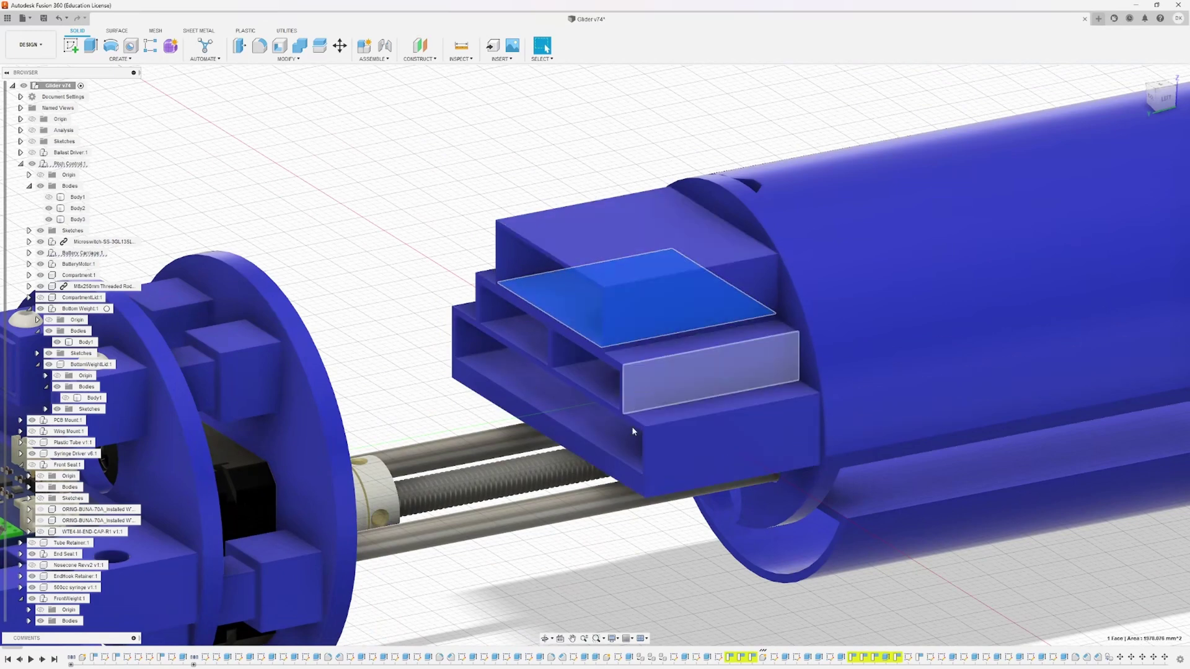
# - Examine the pitch motor's mounting plates and the coupler driving the threaded rod into the battery carriage
pyautogui.scroll(-3, 631, 433)
pyautogui.scroll(-2, 631, 434)
pyautogui.keyDown('shift'); pyautogui.moveTo(713, 434); pyautogui.dragTo(779, 437, button='middle'); pyautogui.keyUp('shift')
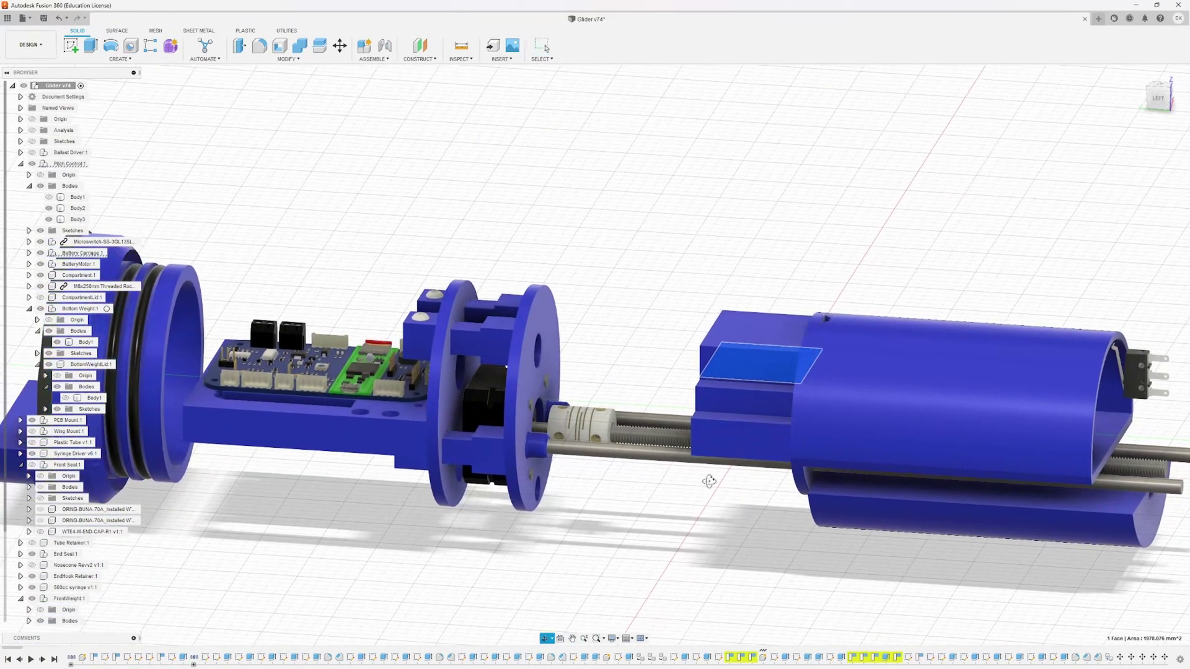
pyautogui.keyDown('shift'); pyautogui.moveTo(709, 481); pyautogui.dragTo(604, 490, button='middle'); pyautogui.keyUp('shift')
pyautogui.scroll(3, 651, 397)
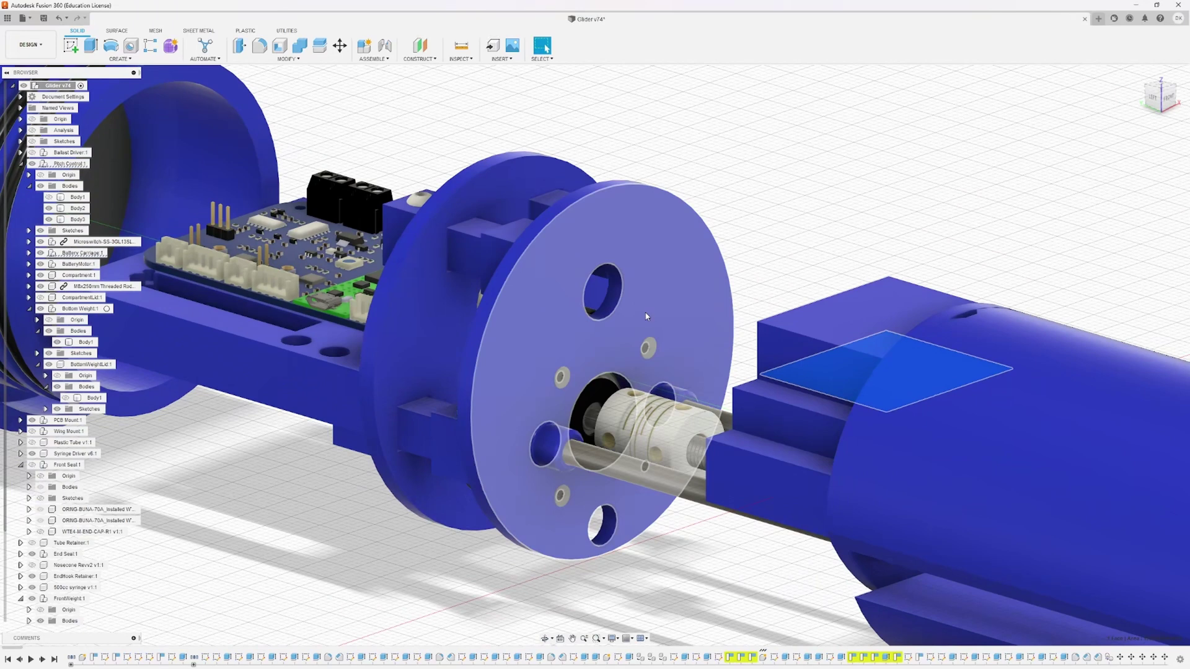
pyautogui.scroll(-3, 416, 253)
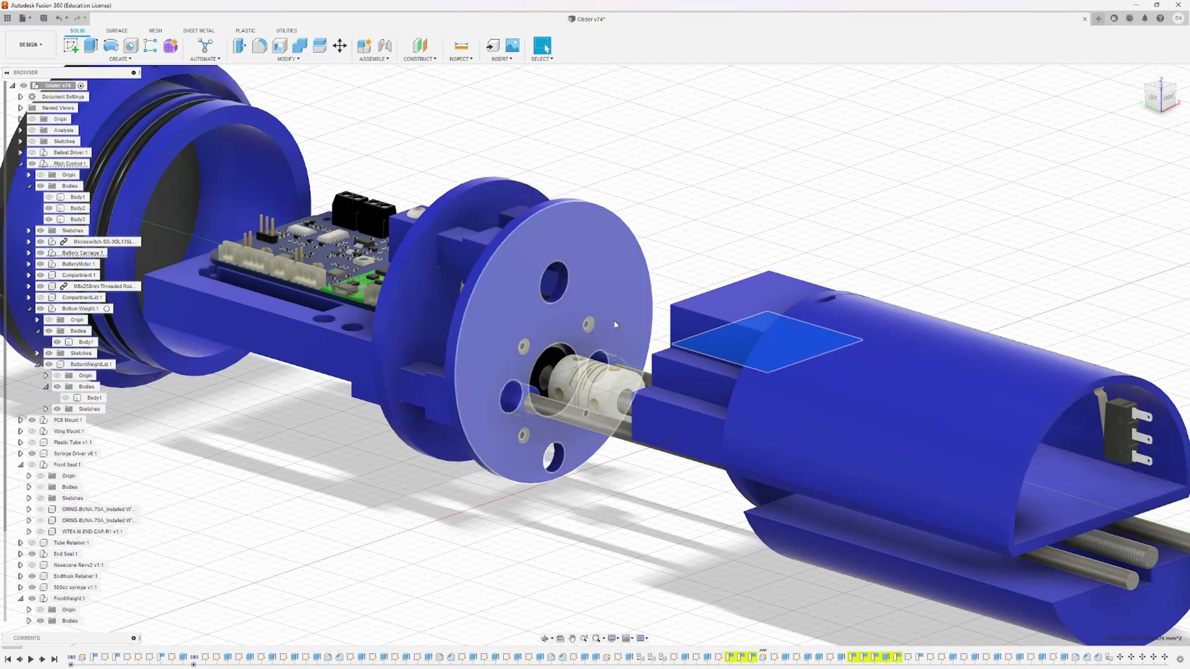
# - Examine the circuit board on its mount from above, including the motor behind it, the edge connectors and the cable slot
pyautogui.keyDown('shift'); pyautogui.moveTo(615, 324); pyautogui.dragTo(488, 410, button='middle'); pyautogui.keyUp('shift')
pyautogui.moveTo(280, 315); pyautogui.dragTo(593, 380, button='middle')
pyautogui.scroll(3, 473, 339)
pyautogui.click(552, 297)
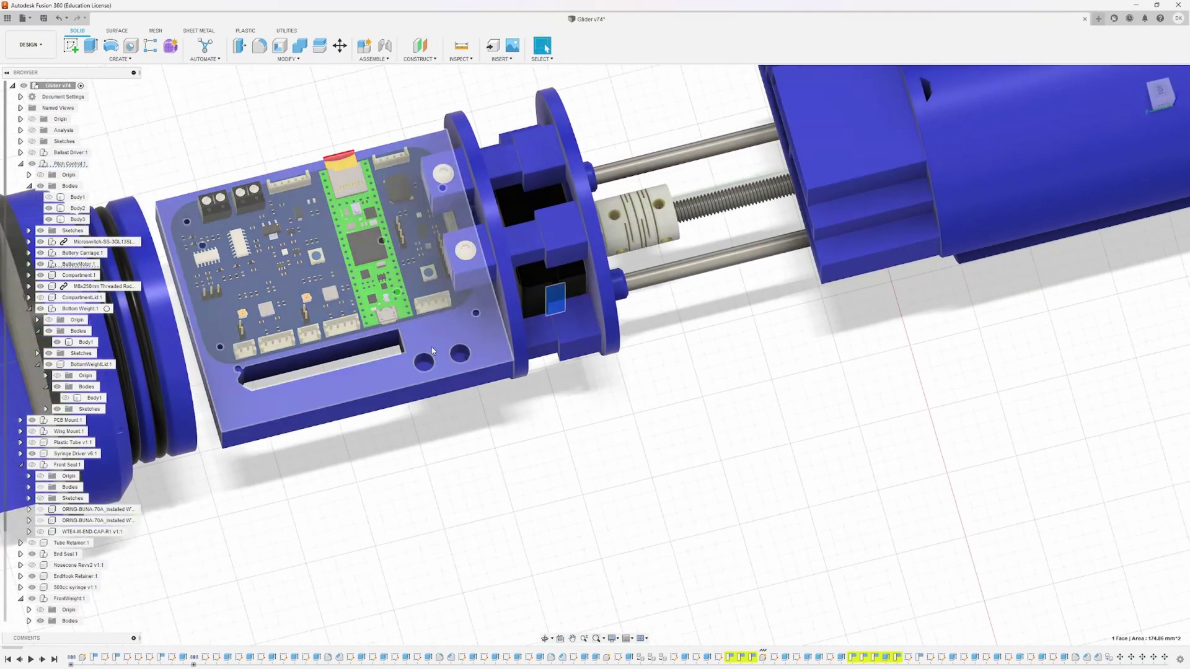
pyautogui.scroll(3, 306, 372)
pyautogui.click(269, 318)
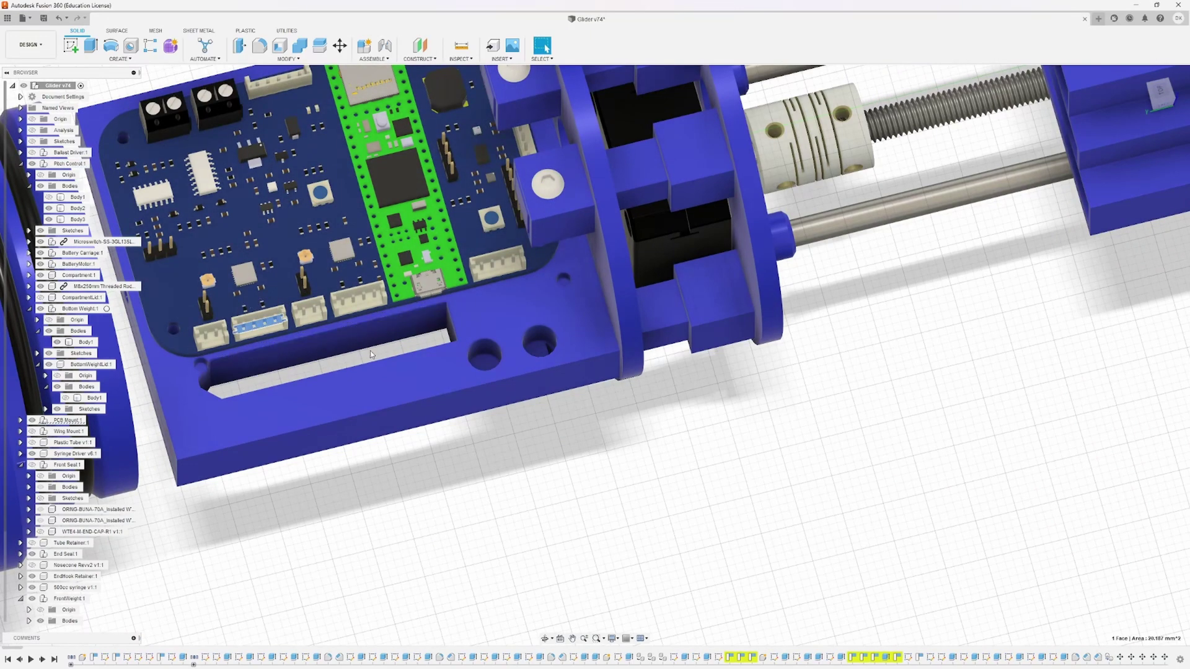
pyautogui.scroll(-3, 370, 351)
pyautogui.keyDown('shift'); pyautogui.moveTo(370, 351); pyautogui.dragTo(395, 304, button='middle'); pyautogui.keyUp('shift')
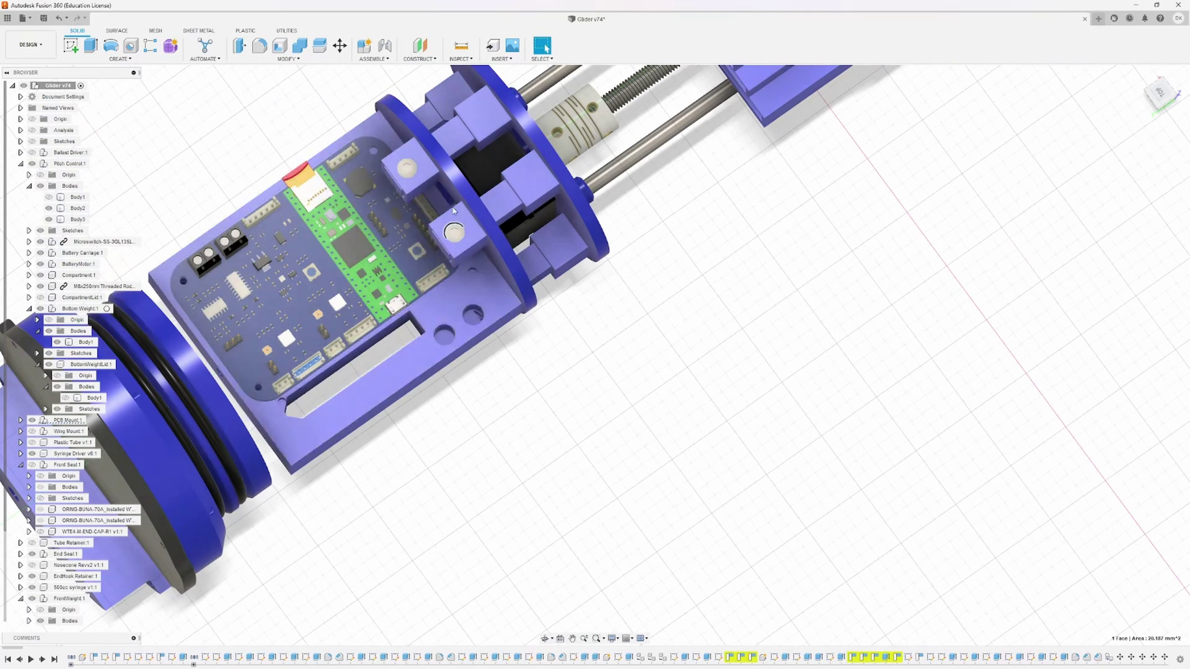
# - Examine the hollow end seal behind the circuit board mount, including its inner opening, O-ring grooves and outer flange
pyautogui.keyDown('shift'); pyautogui.moveTo(374, 408); pyautogui.dragTo(397, 386, button='middle'); pyautogui.keyUp('shift')
pyautogui.keyDown('shift'); pyautogui.moveTo(249, 296); pyautogui.dragTo(576, 255, button='middle'); pyautogui.keyUp('shift')
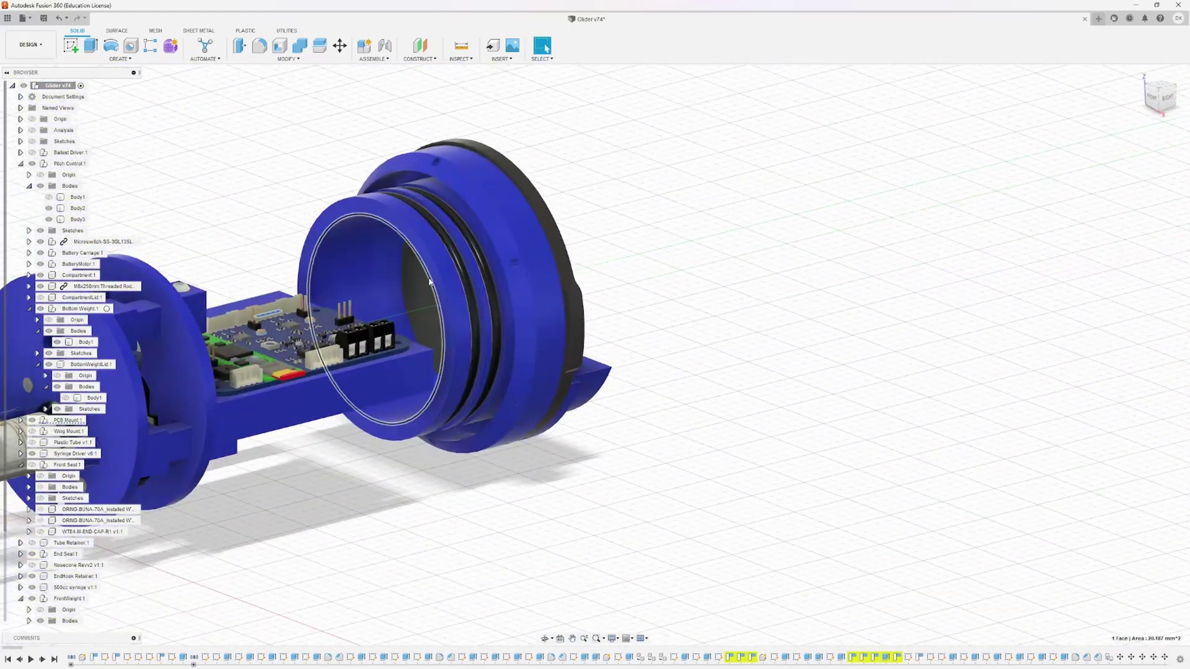
pyautogui.scroll(-3, 576, 226)
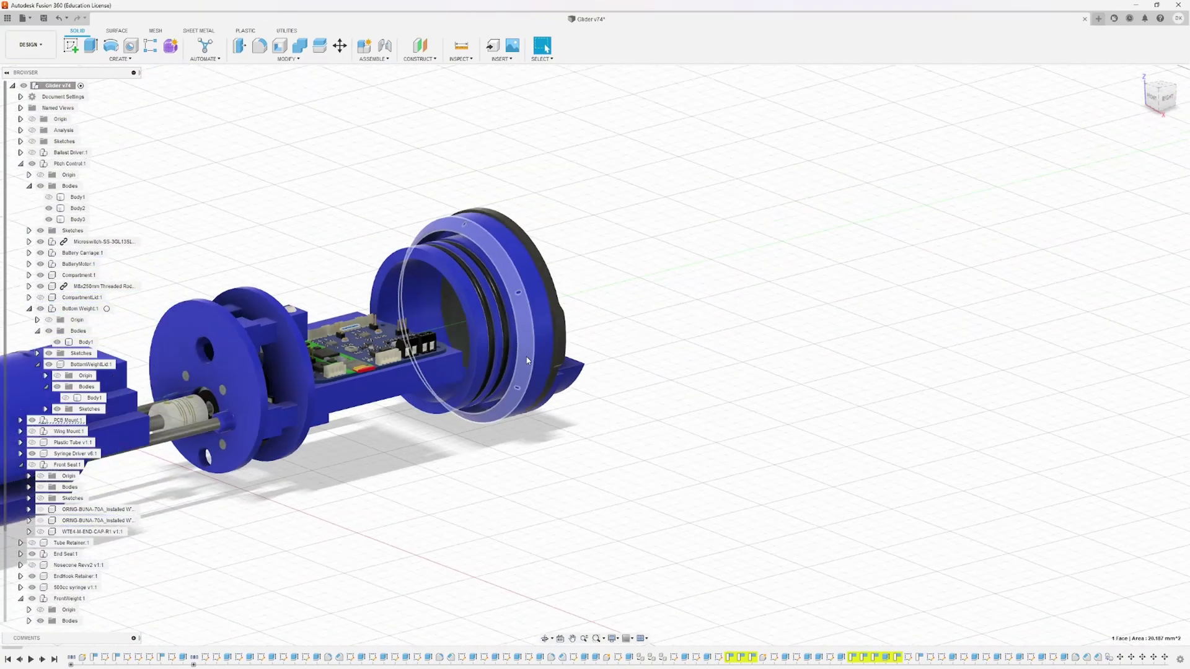
pyautogui.scroll(5, 489, 363)
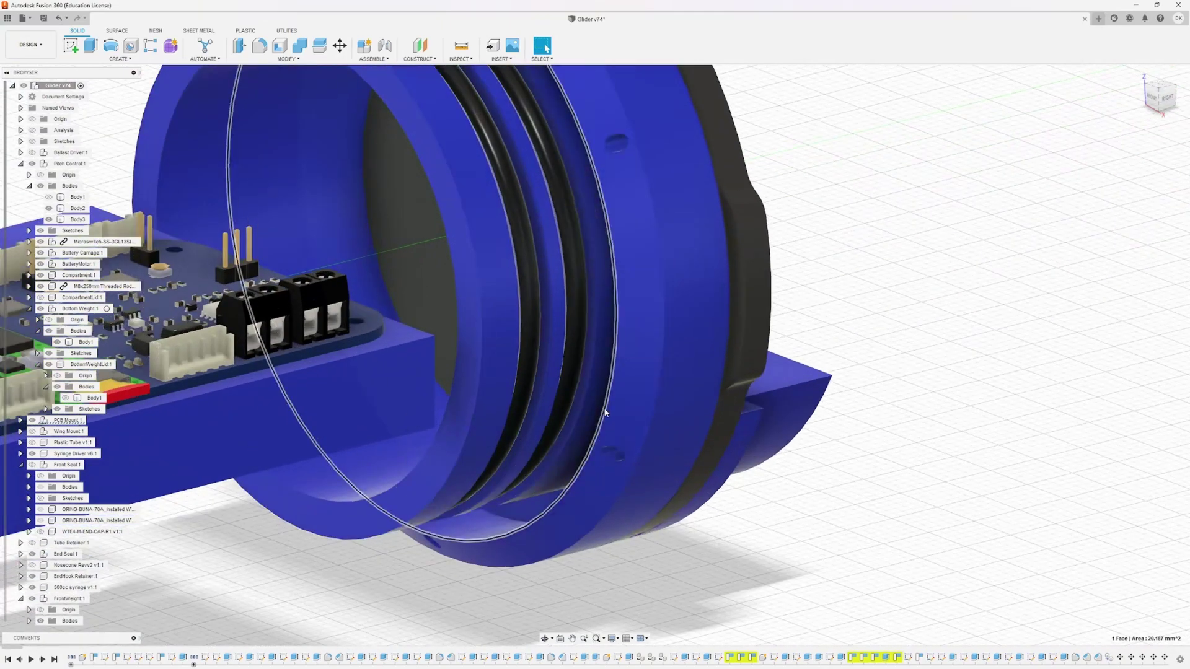
pyautogui.scroll(-3, 605, 431)
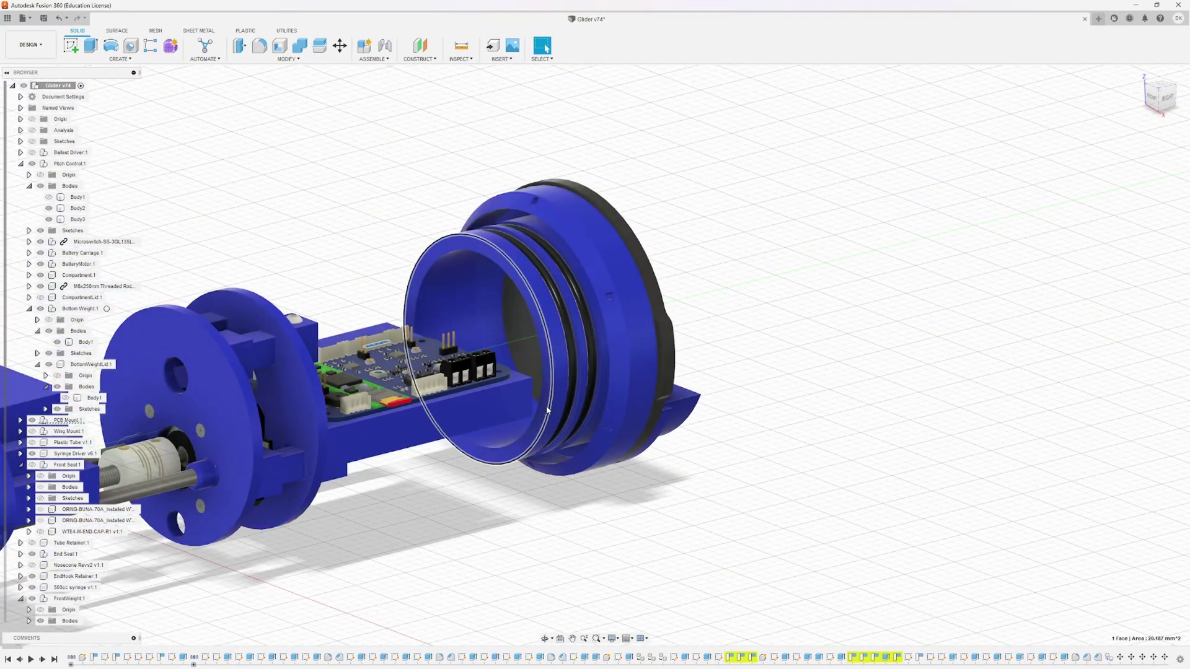
pyautogui.scroll(-4, 475, 427)
pyautogui.moveTo(433, 456); pyautogui.dragTo(697, 315, button='middle')
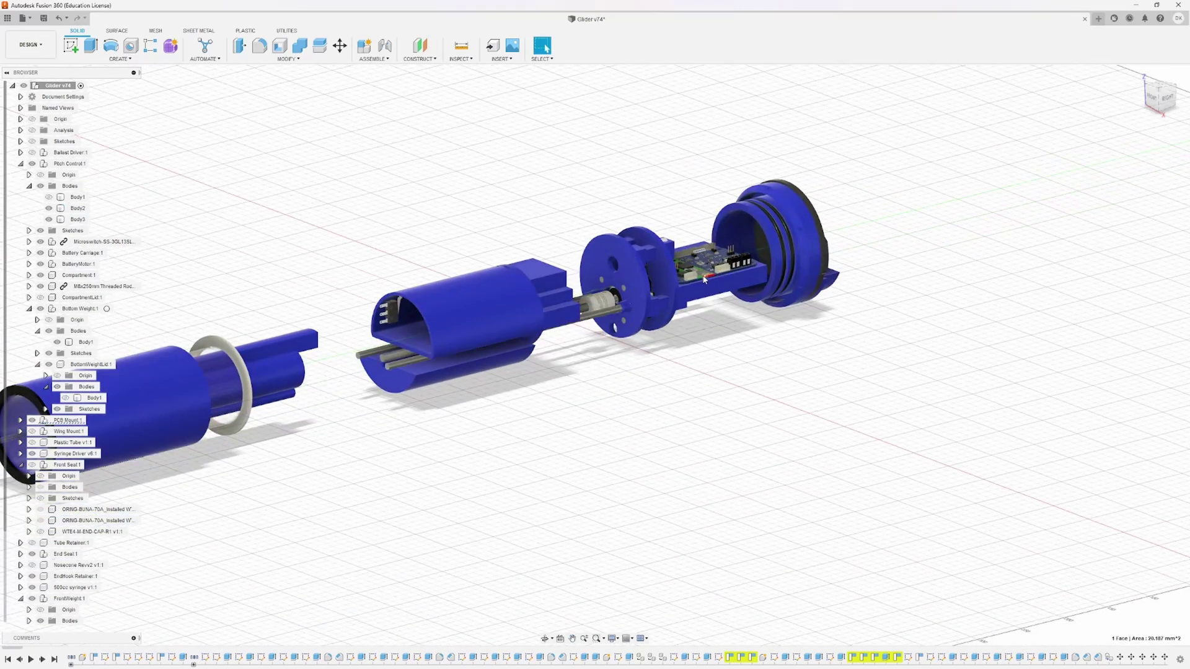
pyautogui.scroll(8, 728, 312)
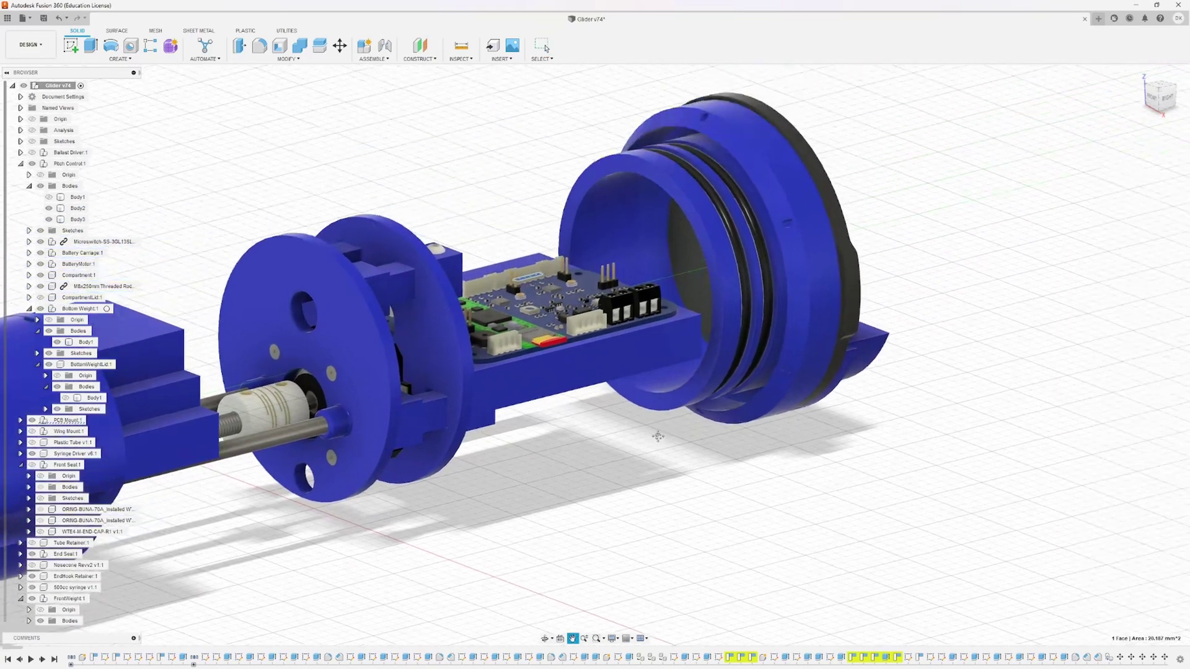
pyautogui.scroll(-3, 627, 436)
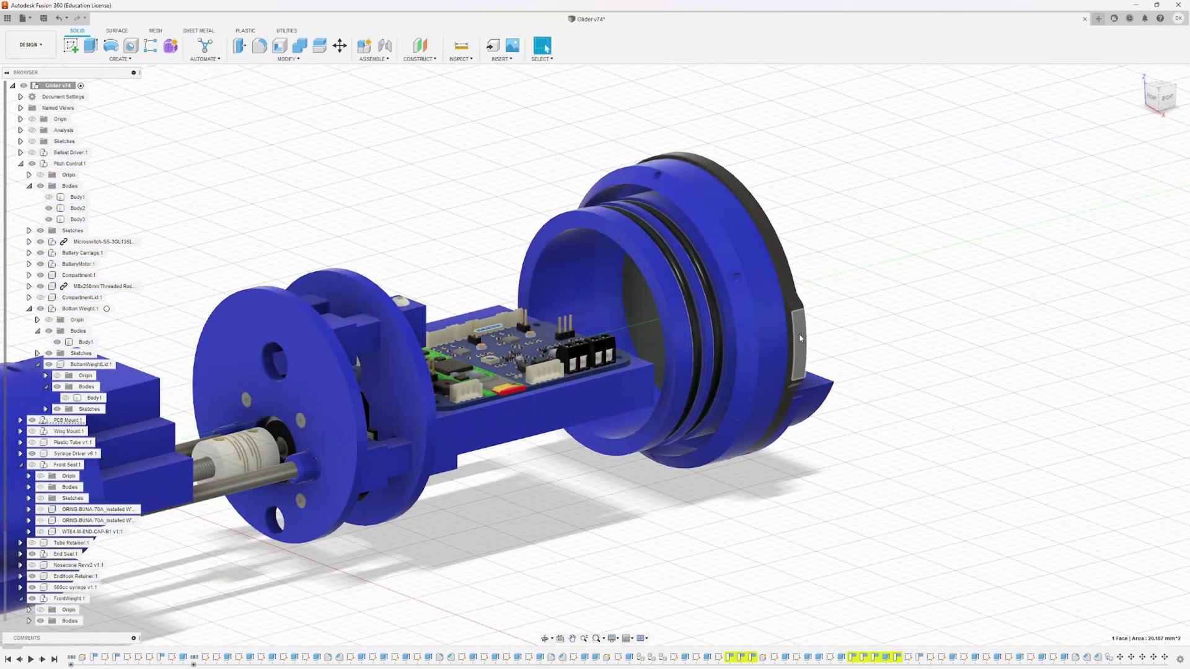
# - Examine the end seal's flat rear plate with its screw holes and the curved block projecting beneath it
pyautogui.keyDown('shift'); pyautogui.moveTo(1017, 264); pyautogui.dragTo(869, 291, button='middle'); pyautogui.keyUp('shift')
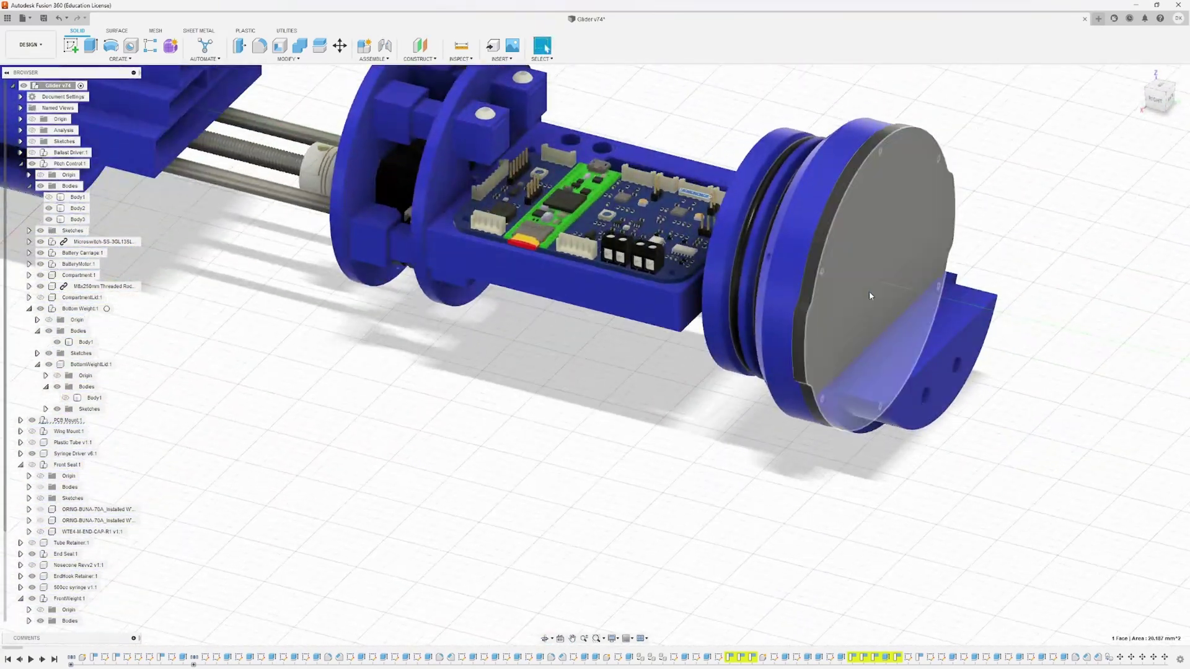
pyautogui.scroll(-3, 744, 387)
pyautogui.keyDown('shift'); pyautogui.moveTo(744, 387); pyautogui.dragTo(697, 428, button='middle'); pyautogui.keyUp('shift')
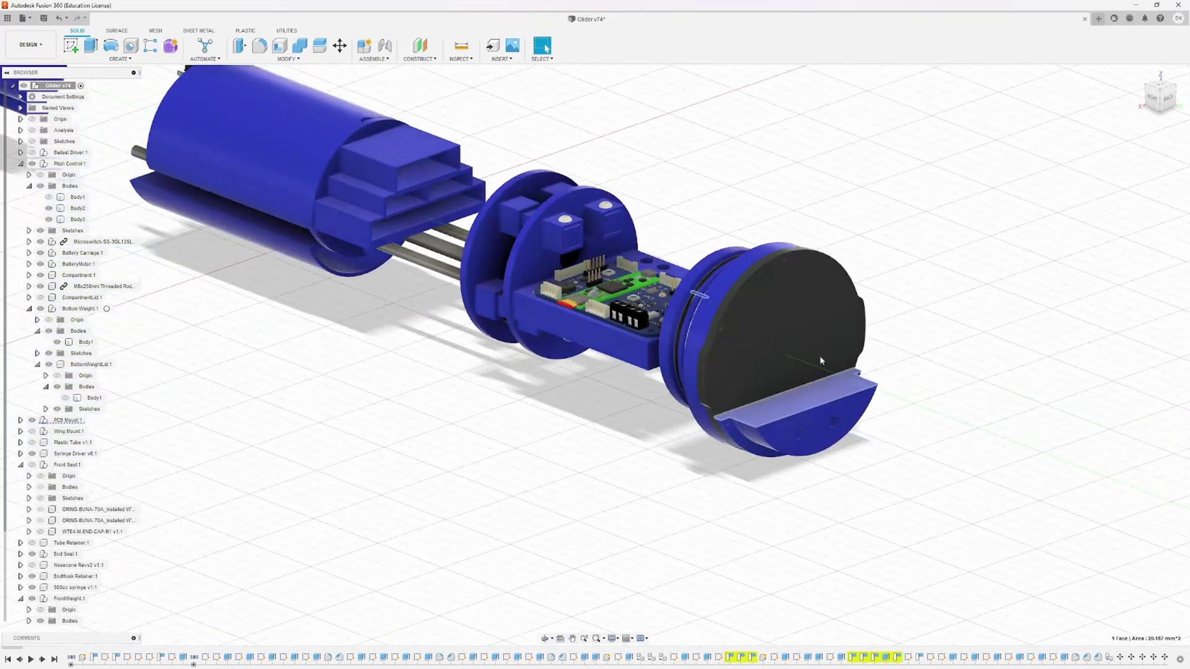
pyautogui.scroll(3, 765, 363)
pyautogui.scroll(1, 767, 362)
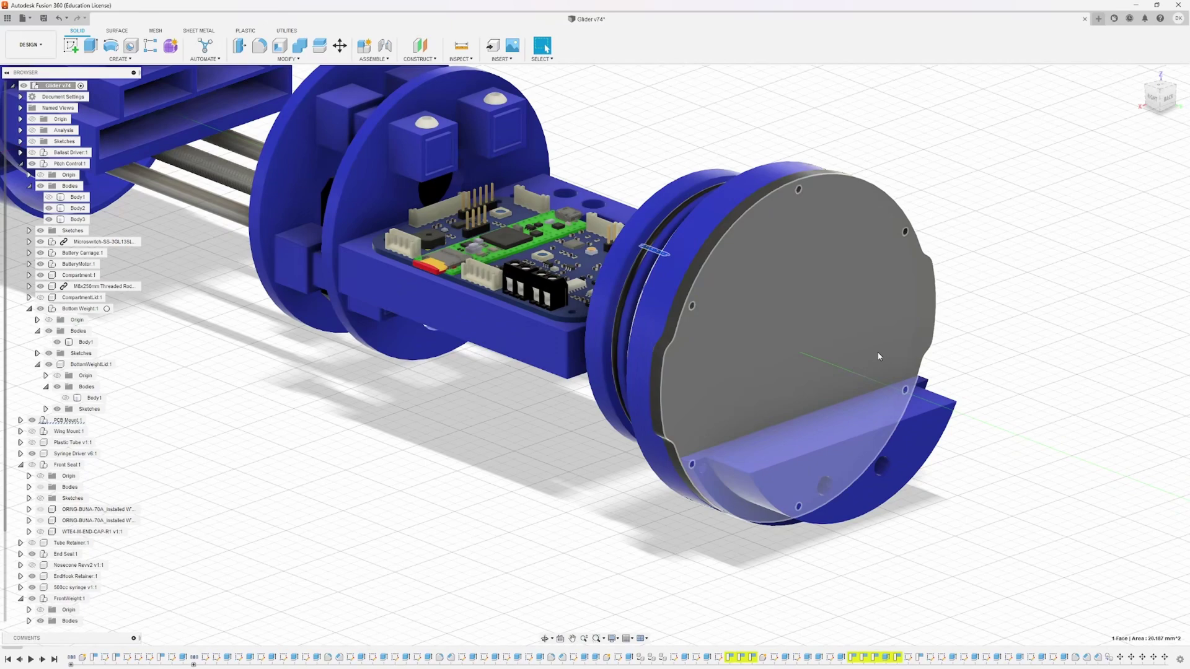
# - Compare the retaining ring around the syringe section with the end seal at the opposite end of the assembly
pyautogui.scroll(-10, 868, 341)
pyautogui.scroll(3, 508, 255)
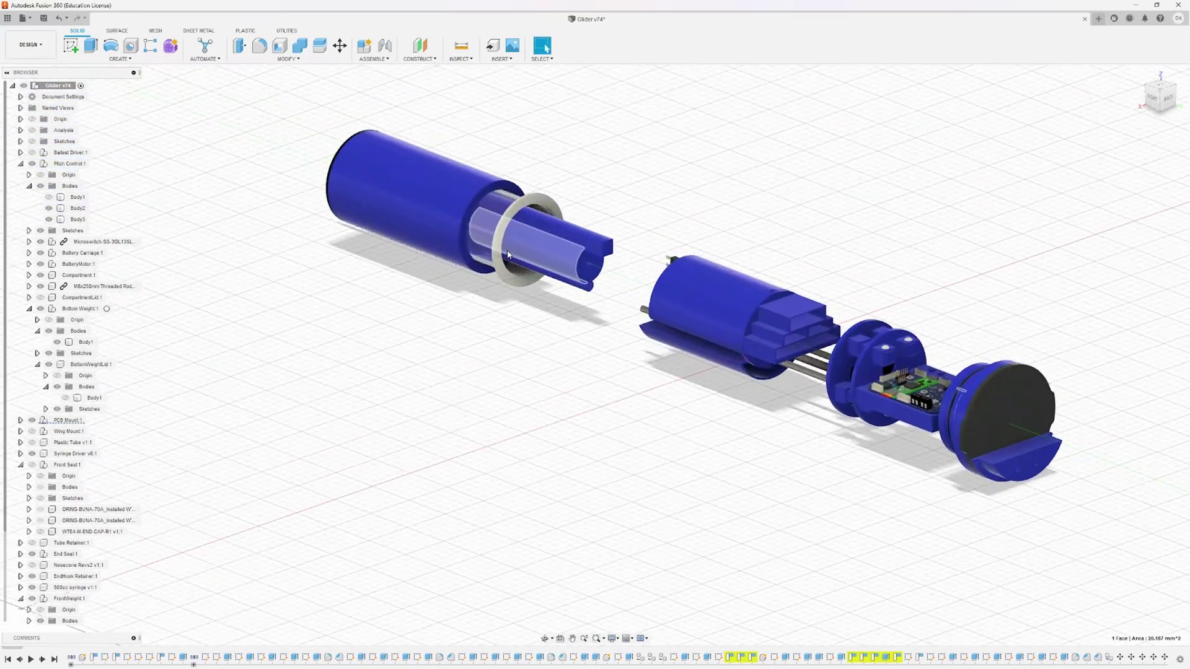
pyautogui.scroll(5, 509, 254)
pyautogui.scroll(-4, 488, 274)
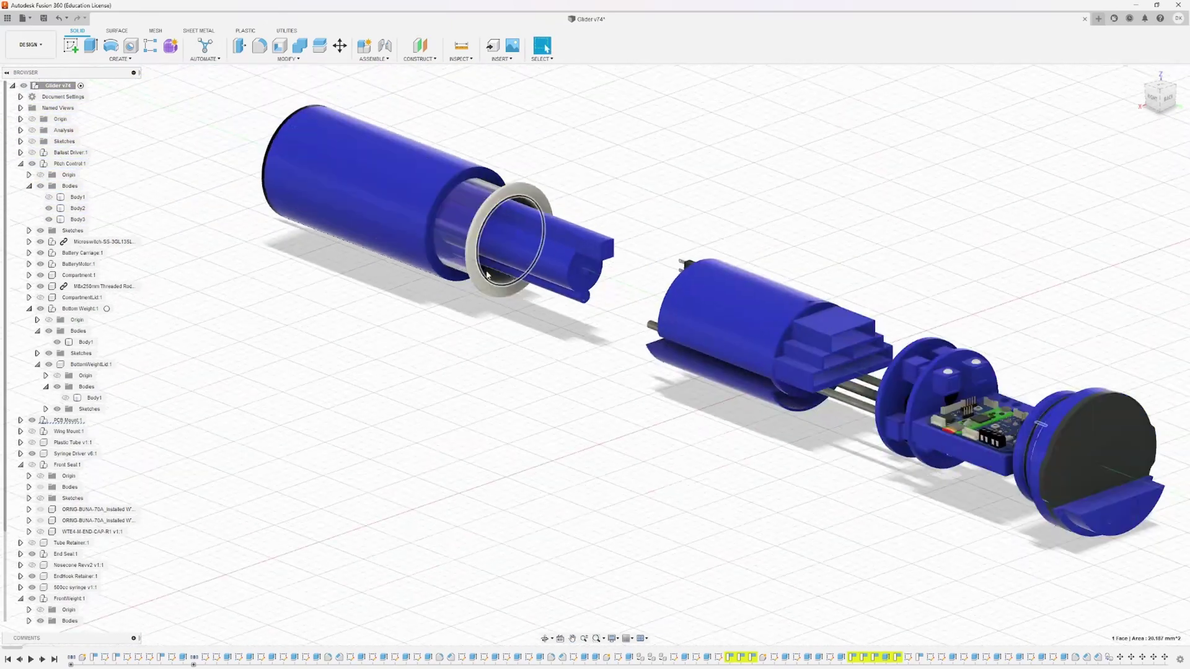
pyautogui.scroll(-2, 488, 274)
pyautogui.scroll(8, 660, 348)
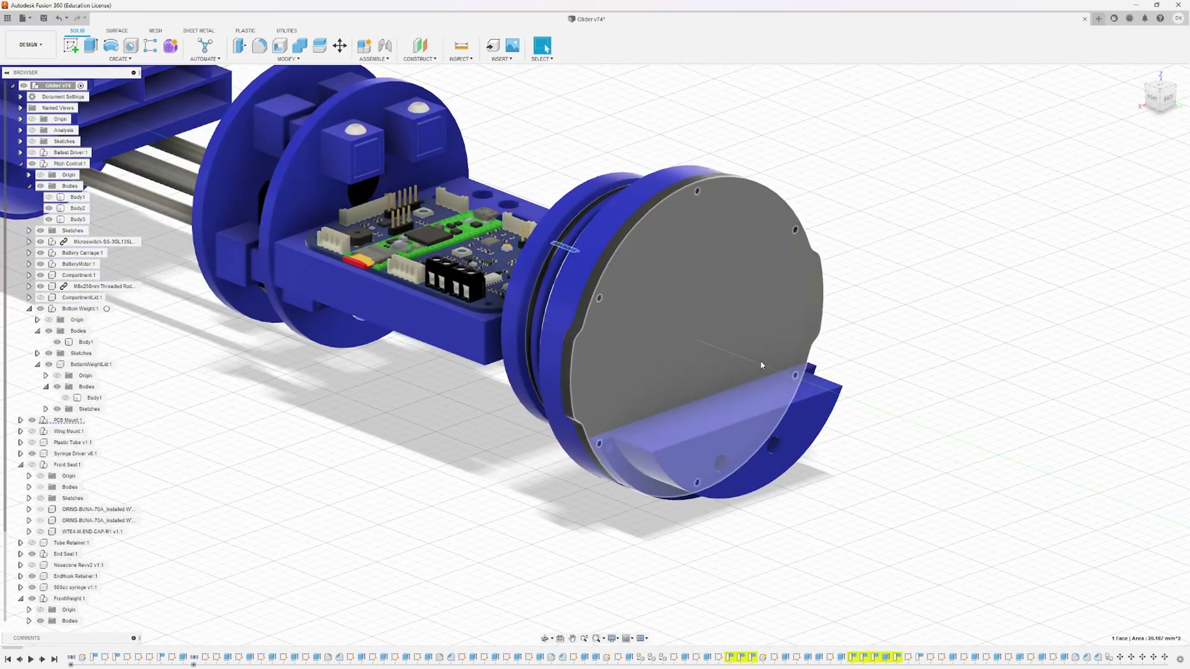
pyautogui.keyDown('shift'); pyautogui.moveTo(757, 365); pyautogui.dragTo(680, 386, button='middle'); pyautogui.keyUp('shift')
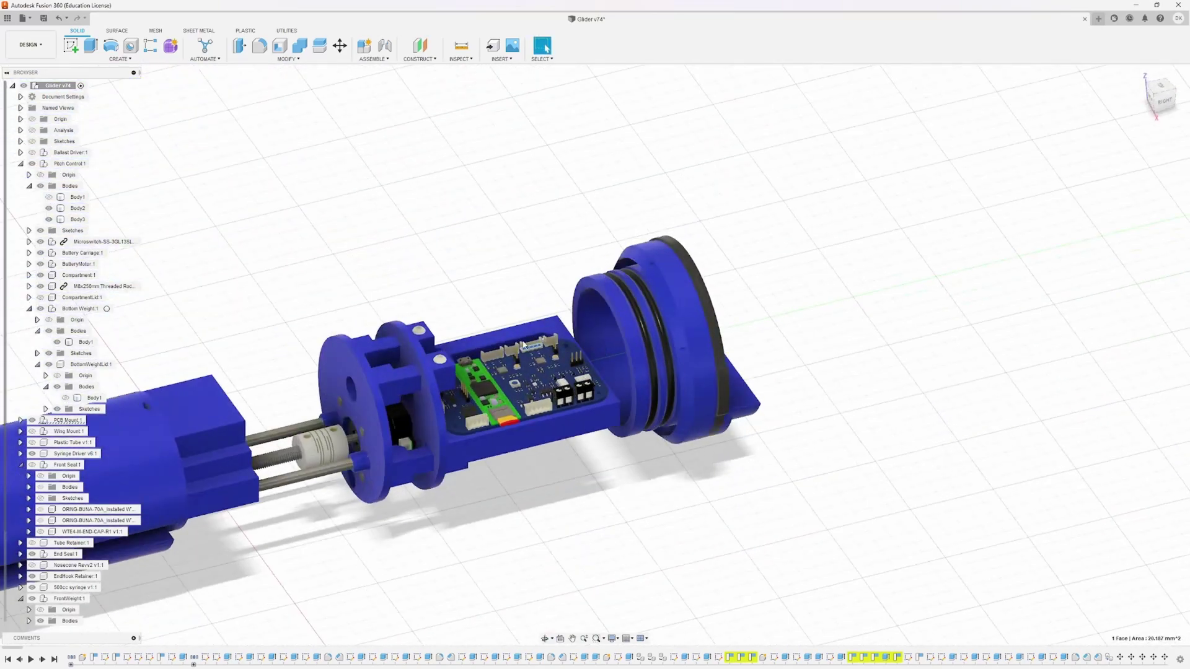
# - Show all components of the Glider assembly, including the nosecone, plastic tube and wing mount
pyautogui.scroll(-3, 587, 403)
pyautogui.scroll(-4, 587, 403)
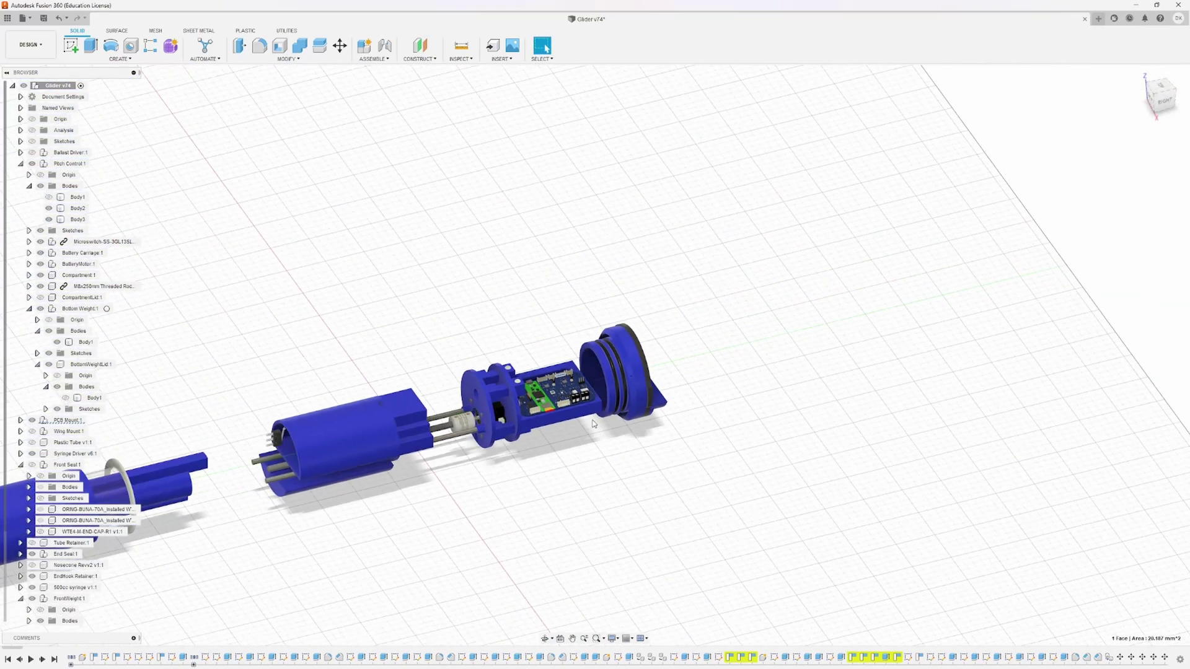
pyautogui.rightClick(53, 87)
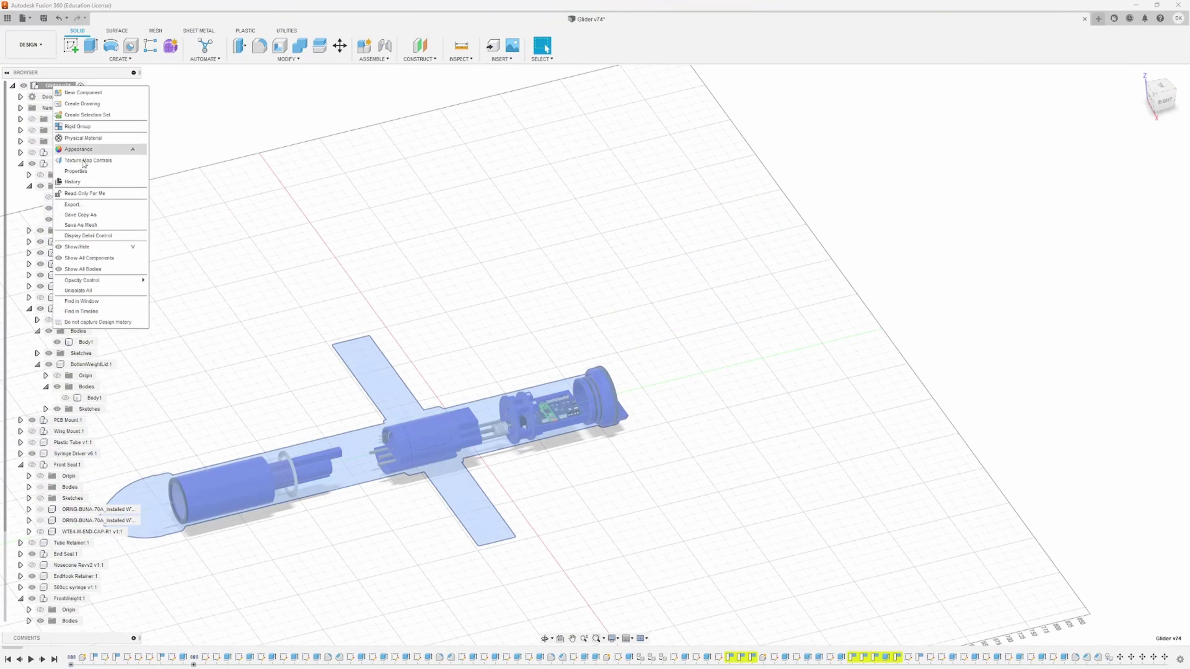
pyautogui.click(91, 257)
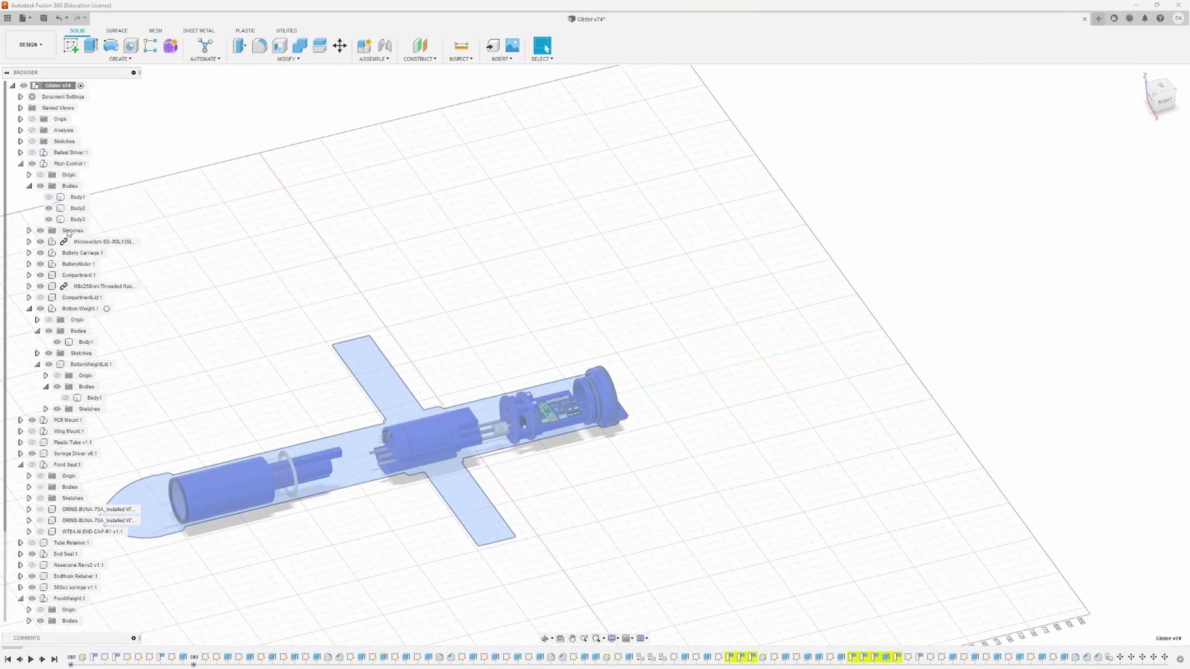
pyautogui.rightClick(59, 87)
pyautogui.click(98, 260)
# - Examine the slotted wing mount around the plastic tube and the two flat wings, checking the wing and tube selections
pyautogui.keyDown('shift'); pyautogui.moveTo(415, 375); pyautogui.dragTo(576, 359, button='middle'); pyautogui.keyUp('shift')
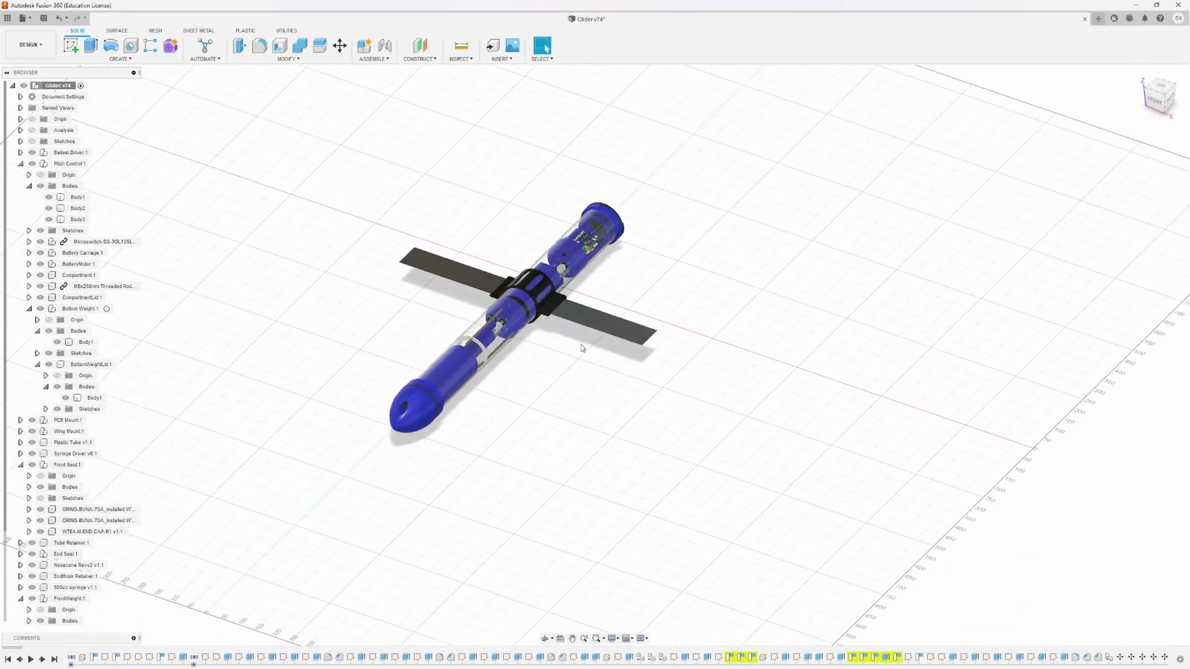
pyautogui.scroll(6, 584, 335)
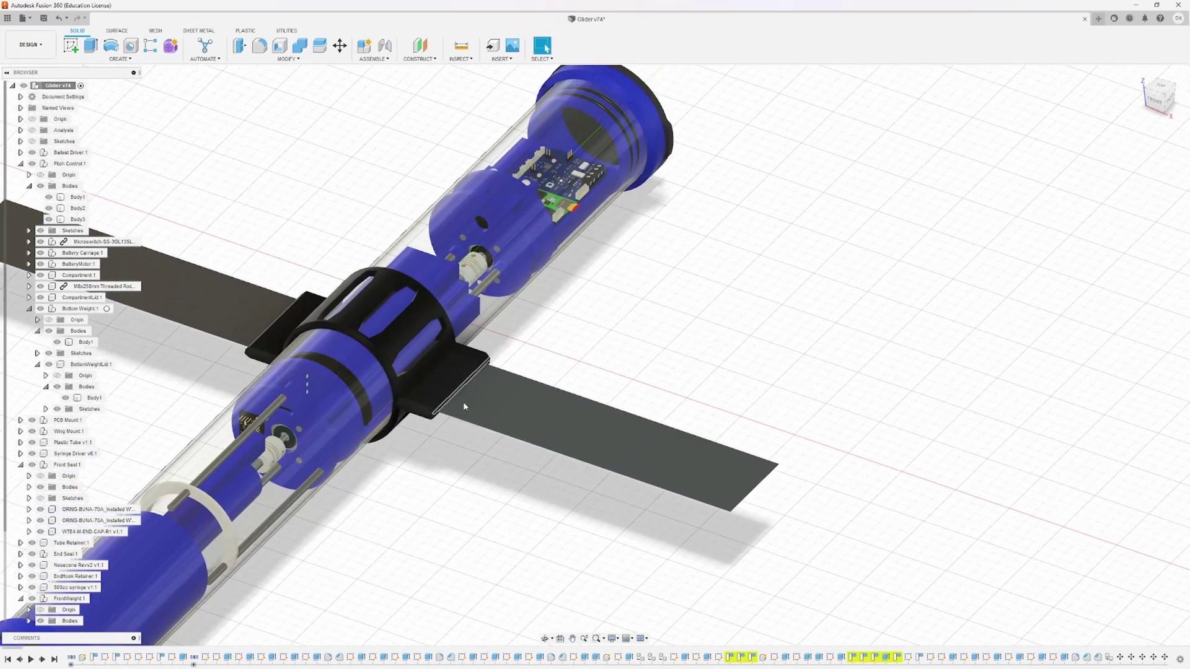
pyautogui.keyDown('shift'); pyautogui.moveTo(463, 401); pyautogui.dragTo(396, 447, button='middle'); pyautogui.keyUp('shift')
pyautogui.press('Escape')
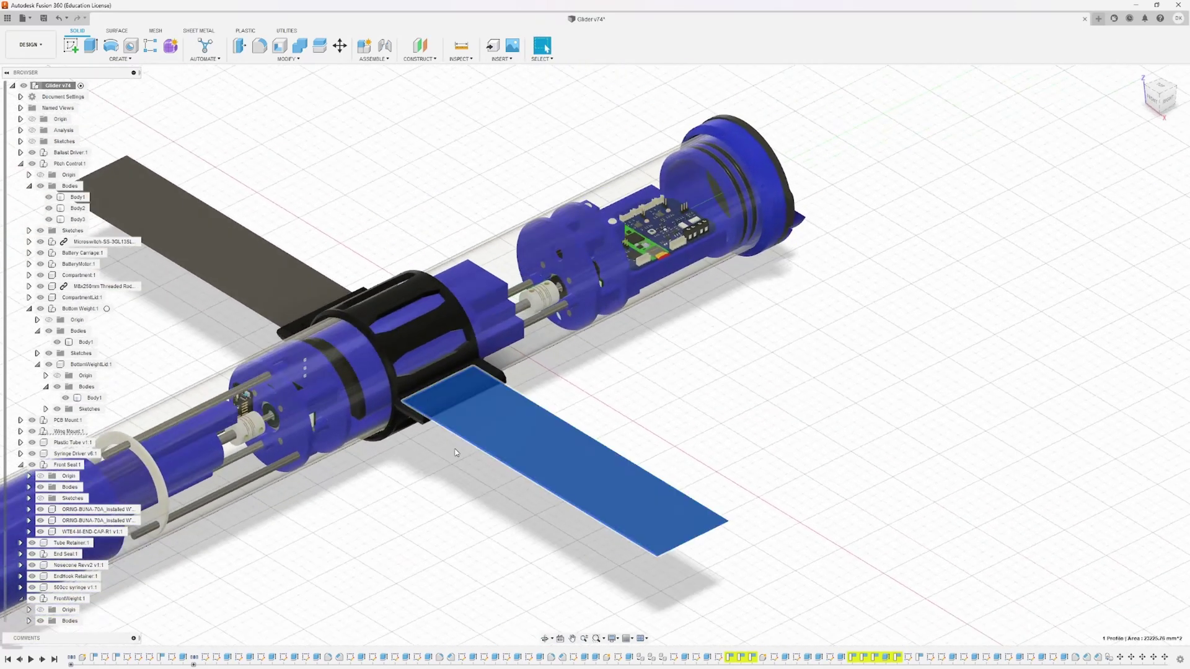
pyautogui.scroll(5, 396, 434)
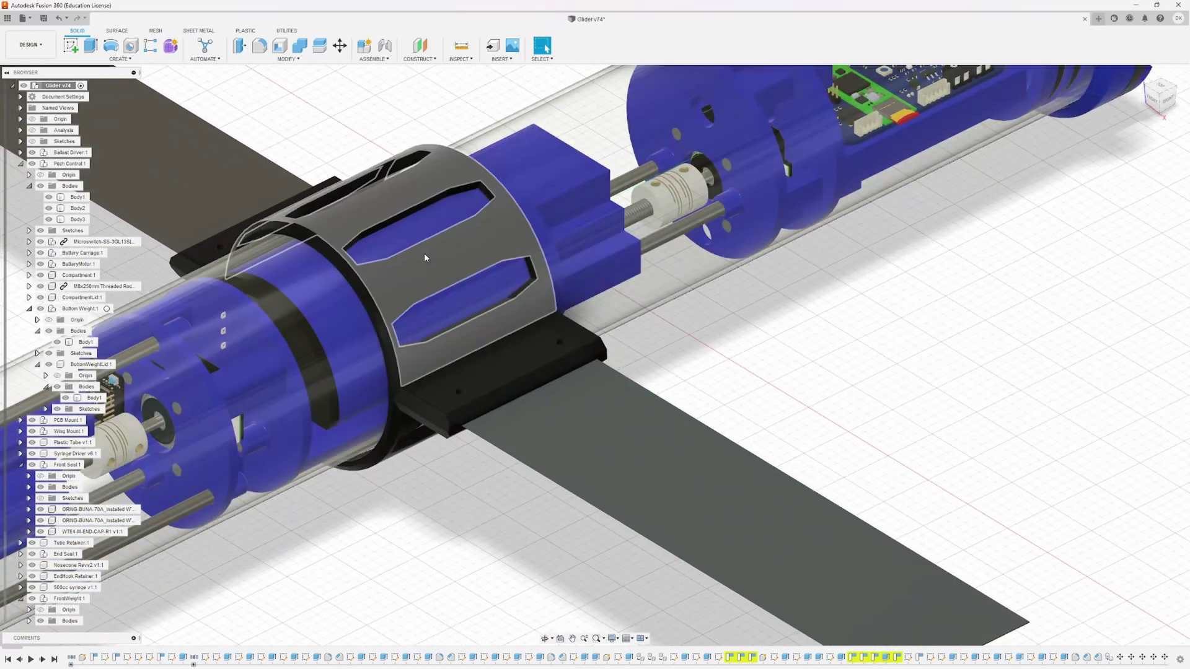
pyautogui.scroll(-5, 474, 420)
pyautogui.click(475, 419)
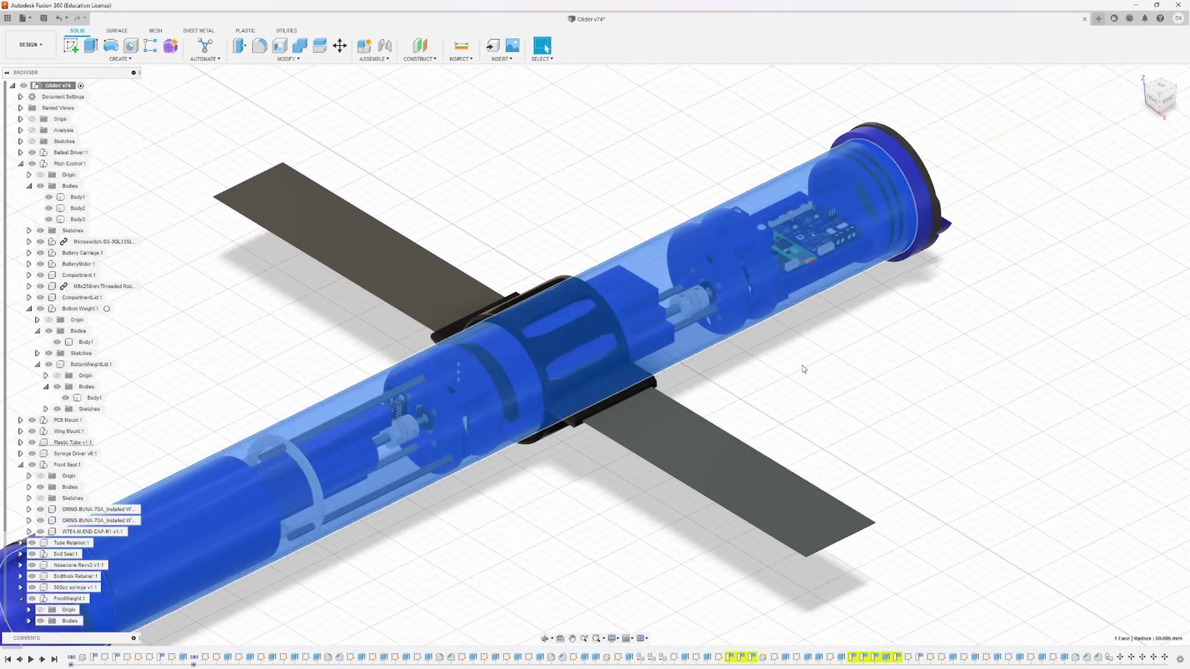
pyautogui.click(804, 369)
pyautogui.scroll(-3, 743, 400)
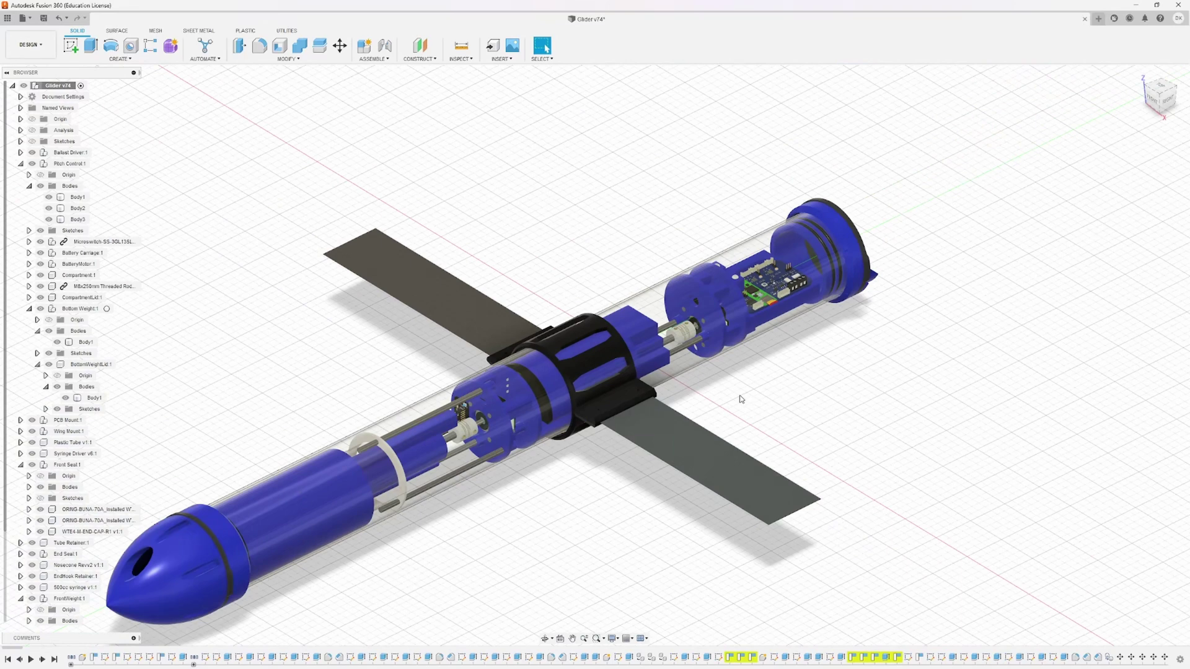
# - Examine the complete glider from the end seal side, the flank and the nosecone side
pyautogui.scroll(-4, 742, 399)
pyautogui.scroll(-3, 729, 386)
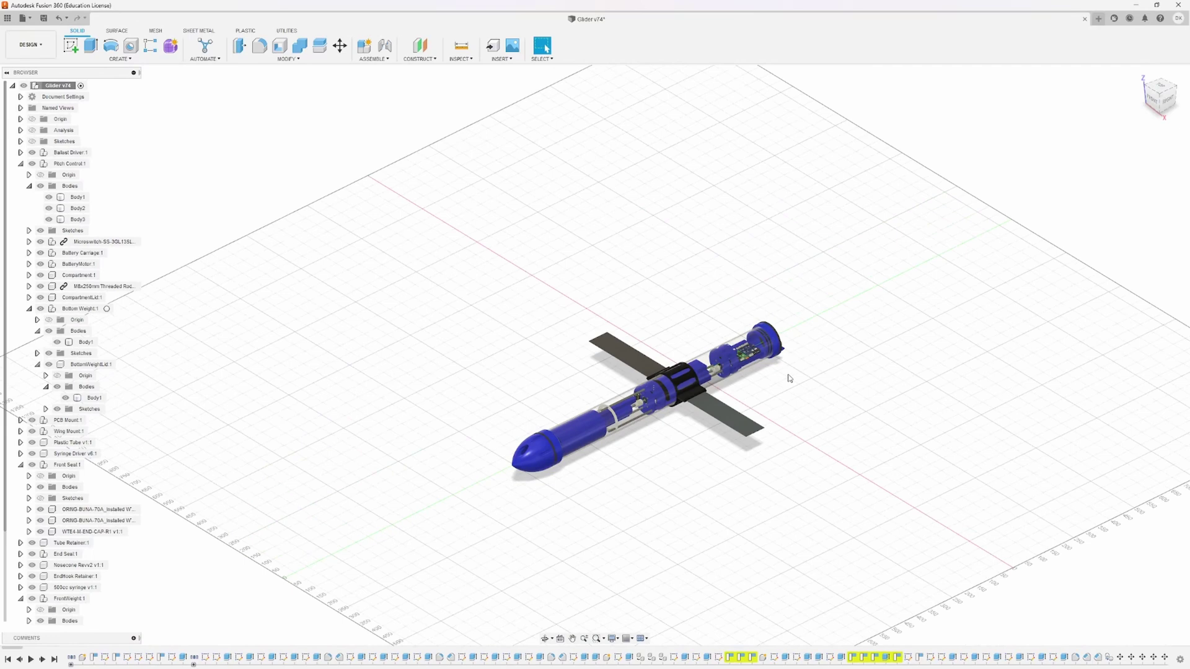
pyautogui.scroll(5, 789, 378)
pyautogui.keyDown('shift'); pyautogui.moveTo(789, 377); pyautogui.dragTo(590, 345, button='middle'); pyautogui.keyUp('shift')
pyautogui.scroll(-3, 589, 345)
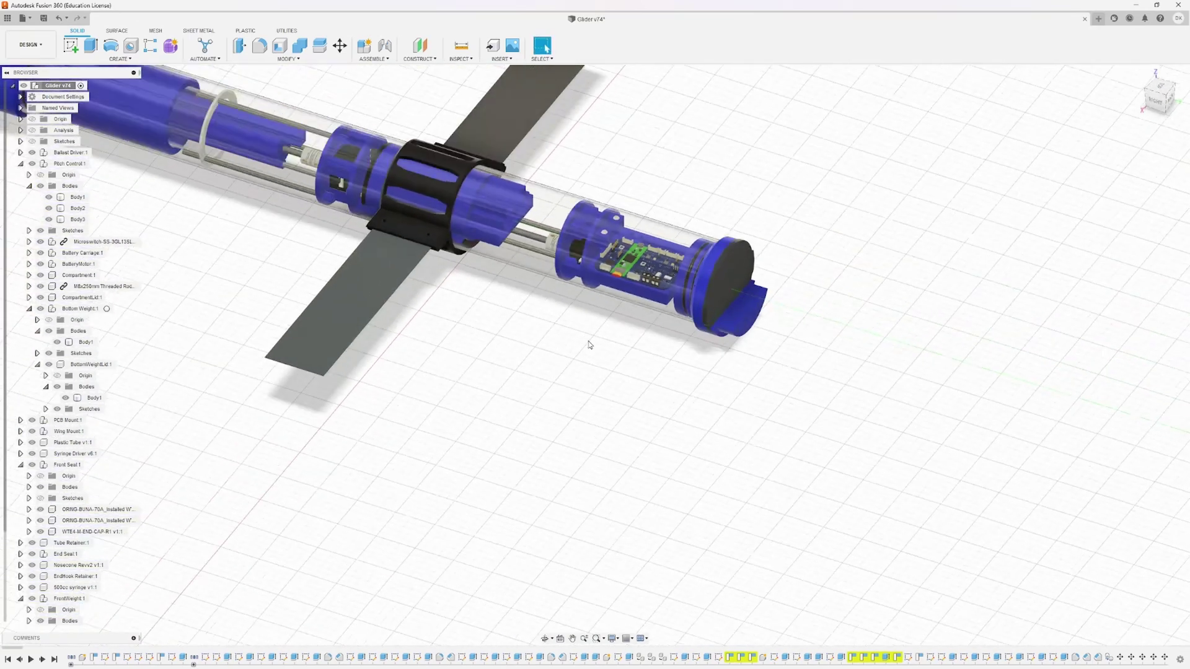
pyautogui.moveTo(508, 332); pyautogui.dragTo(582, 370, button='middle')
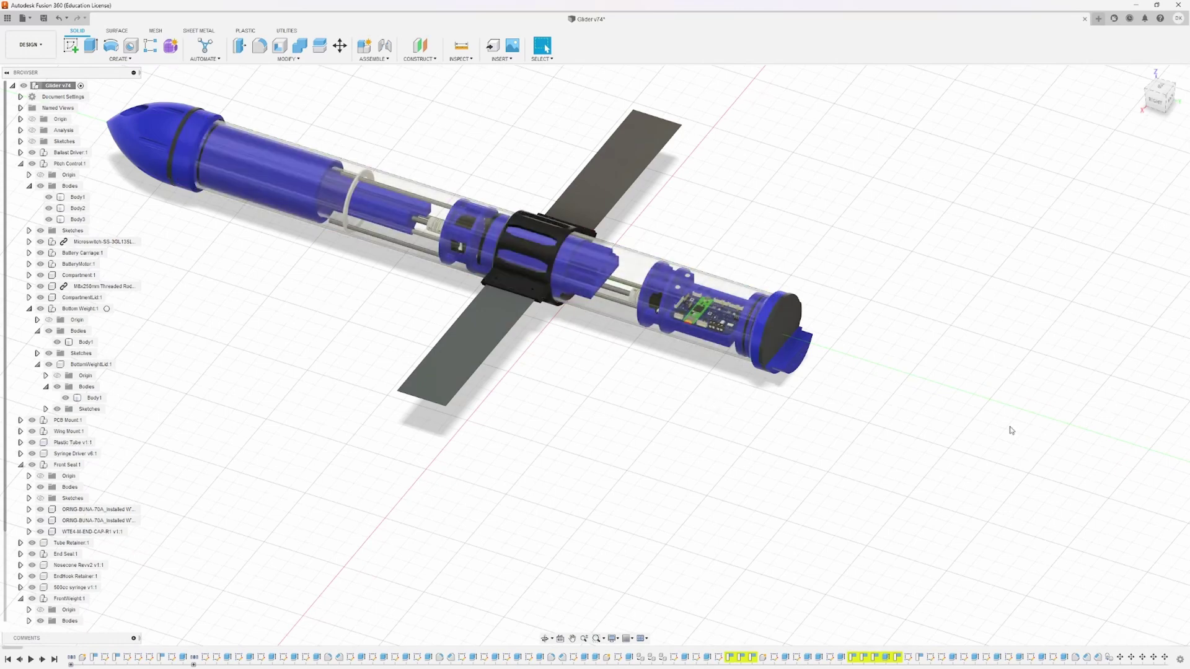
pyautogui.scroll(-3, 457, 371)
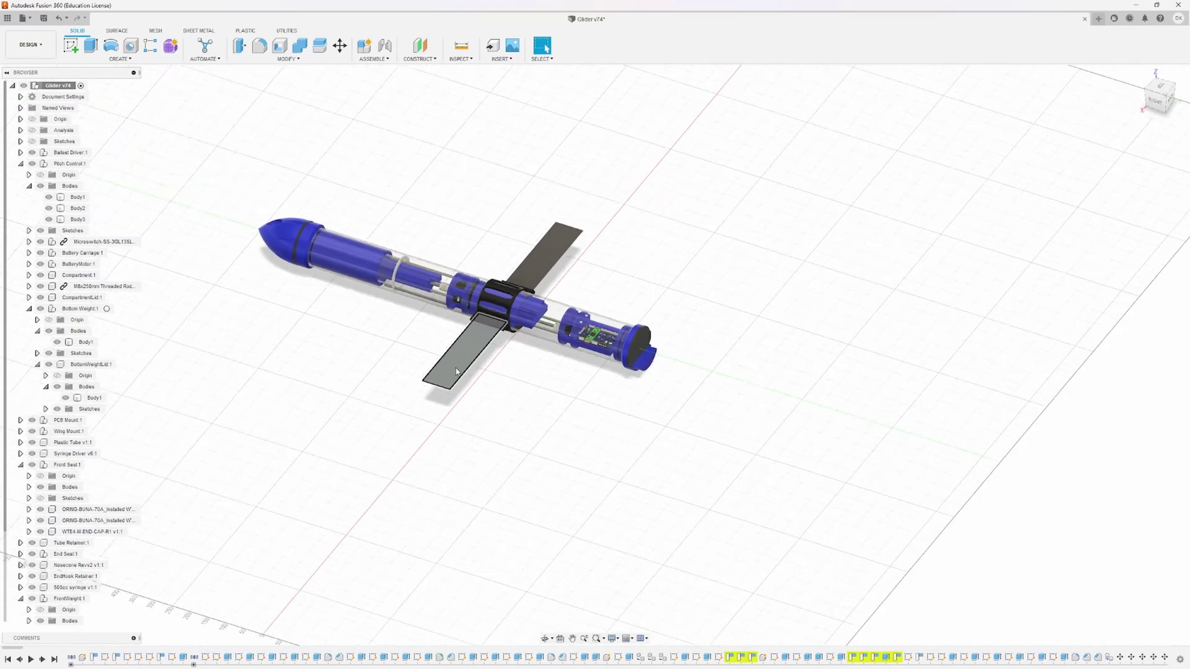
pyautogui.moveTo(588, 243); pyautogui.dragTo(633, 256, button='middle')
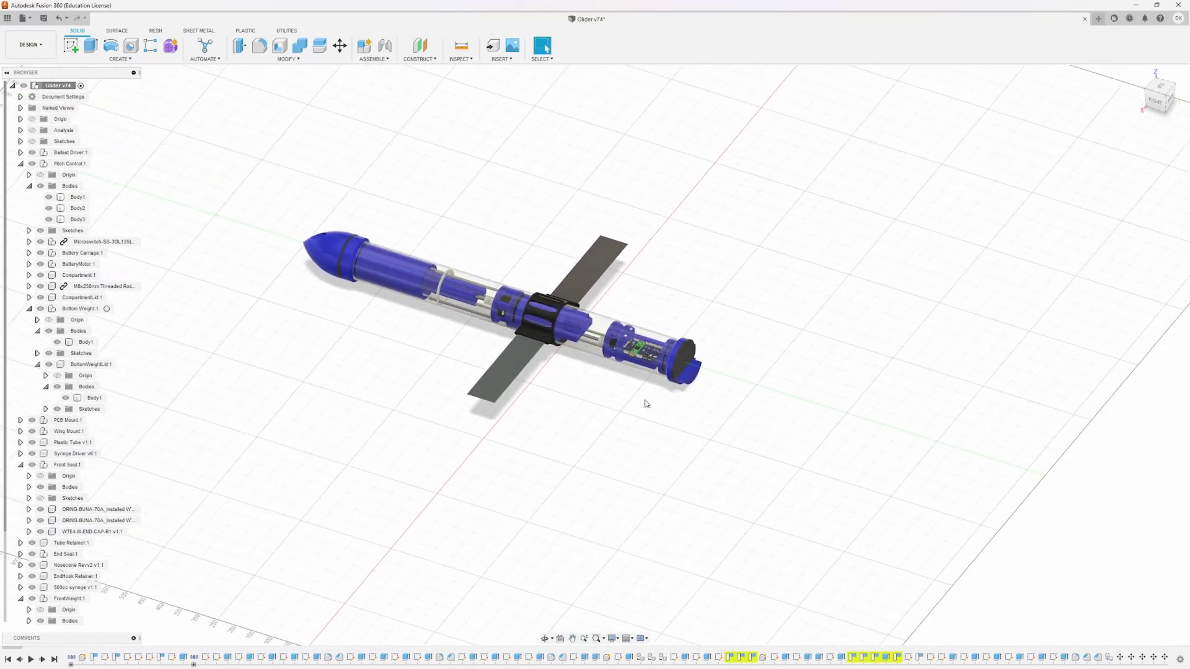
pyautogui.keyDown('shift'); pyautogui.moveTo(645, 403); pyautogui.dragTo(566, 374, button='middle'); pyautogui.keyUp('shift')
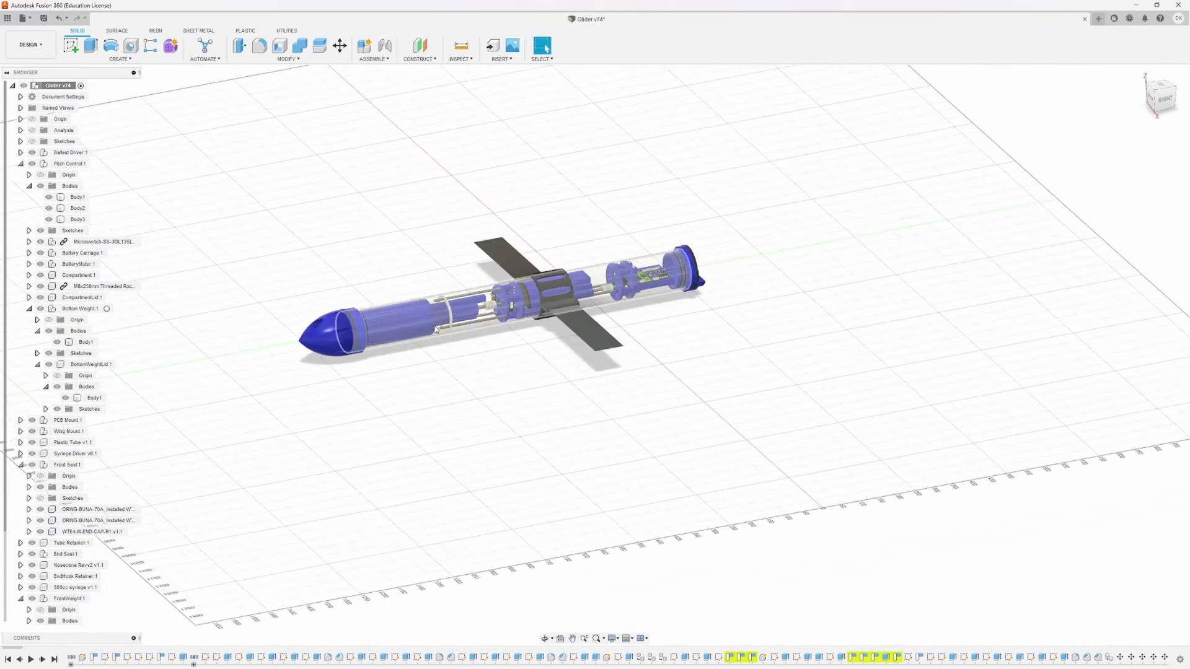
pyautogui.scroll(4, 463, 362)
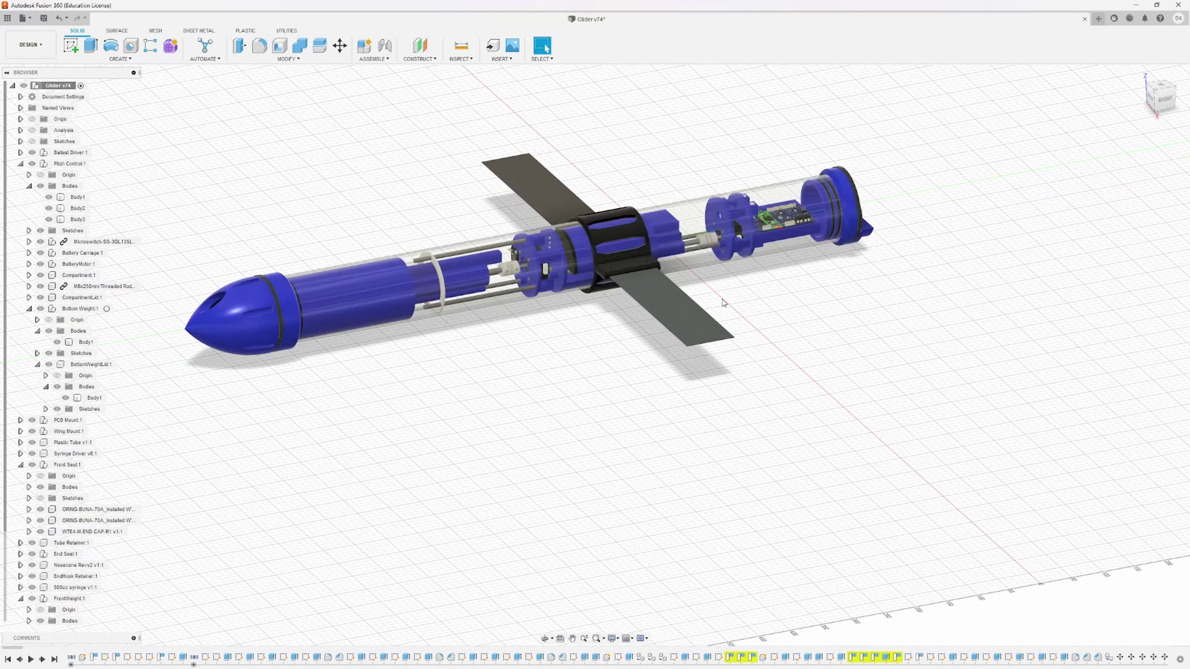
pyautogui.scroll(-2, 518, 301)
pyautogui.moveTo(518, 301); pyautogui.dragTo(550, 316, button='middle')
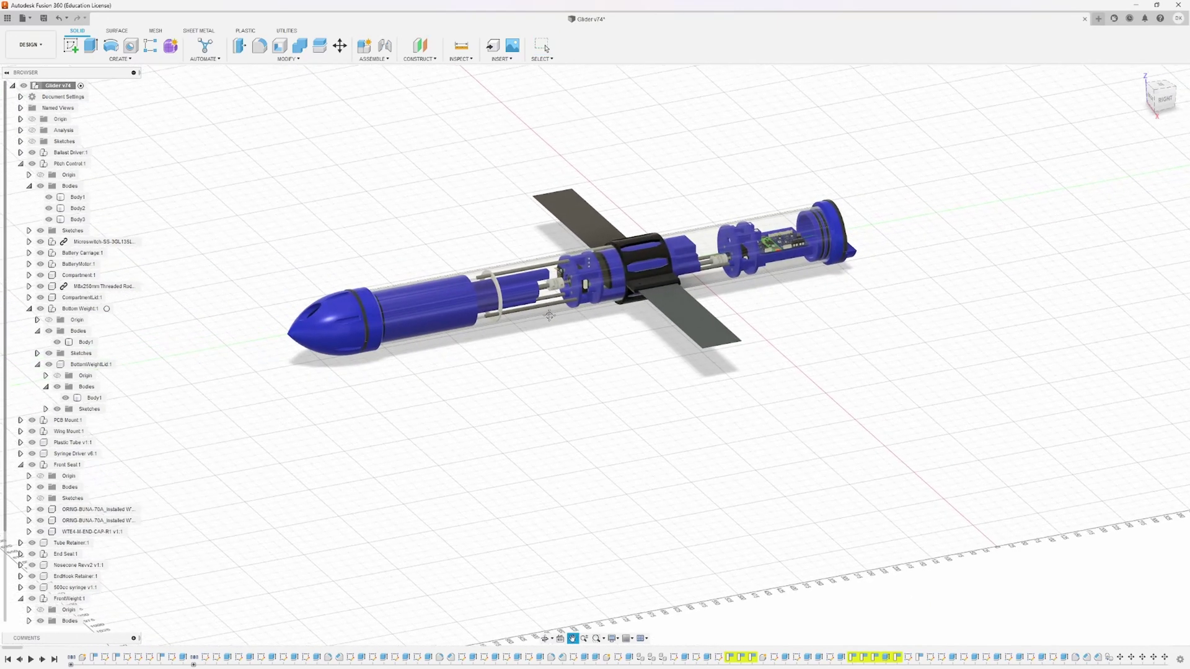
pyautogui.keyDown('shift'); pyautogui.moveTo(593, 352); pyautogui.dragTo(619, 359, button='middle'); pyautogui.keyUp('shift')
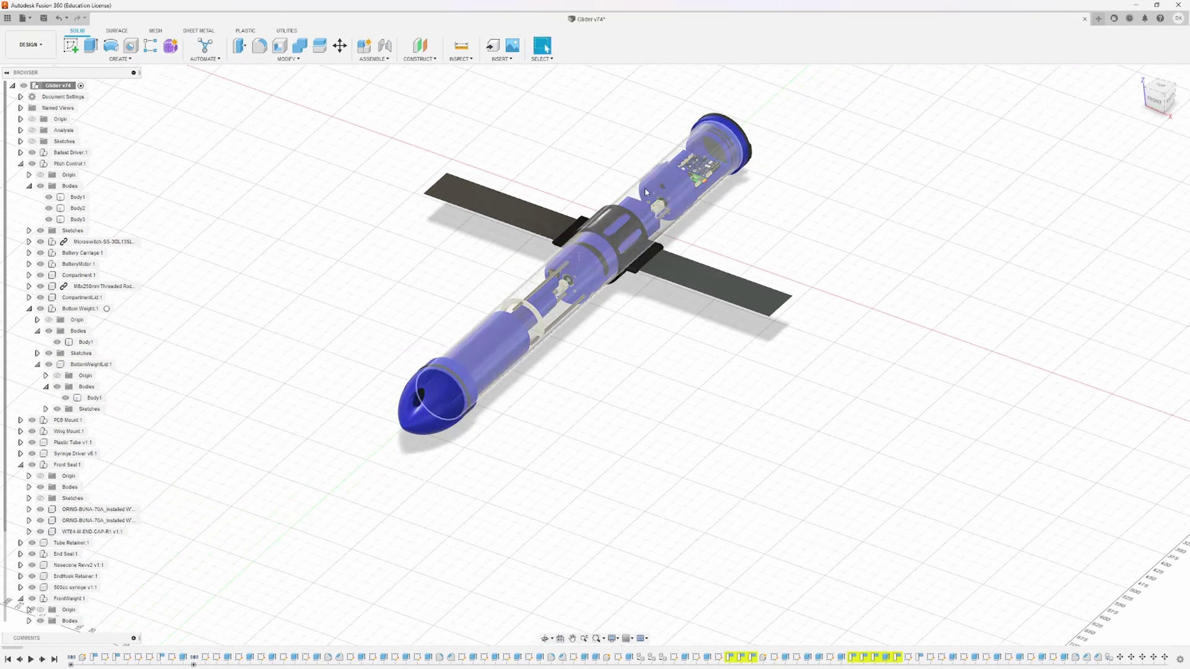